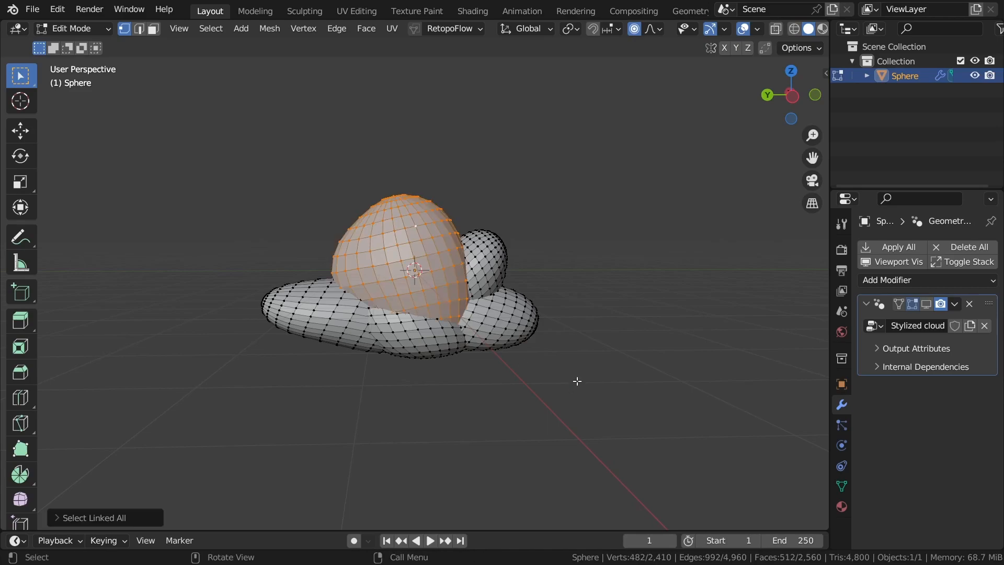
Rotate the newly placed sphere within the cloud's sphere cluster in Edit Mode.
left_click(387, 365)
middle_click_drag(388, 366, 562, 389)
key("r")
left_click(538, 355)
Duplicate the sphere several times around the cluster, scale the last copy, and return to Object Mode.
key("shift+d")
left_click(477, 410)
key("shift+d")
left_click(606, 47)
key("shift+d")
left_click(684, 157)
key("s")
left_click(601, 339)
key("Tab")
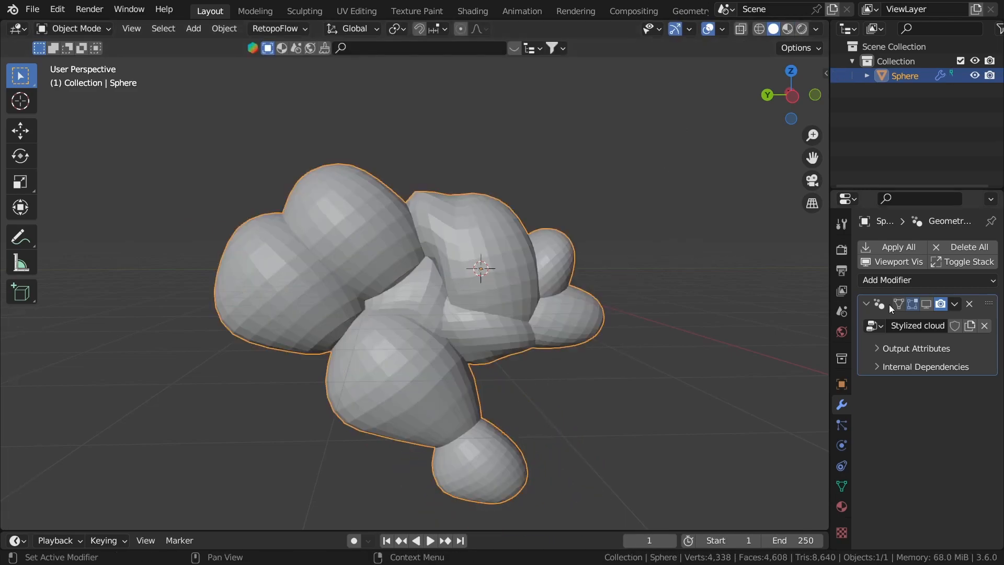
Turn on viewport display of the Stylized cloud modifier and switch the viewport to Rendered shading.
left_click(931, 306)
mouse_move(602, 384)
middle_mouse_down()
mouse_move(607, 331)
mouse_move(621, 359)
middle_mouse_up()
key("z")
left_click(624, 189)
left_click(670, 126)
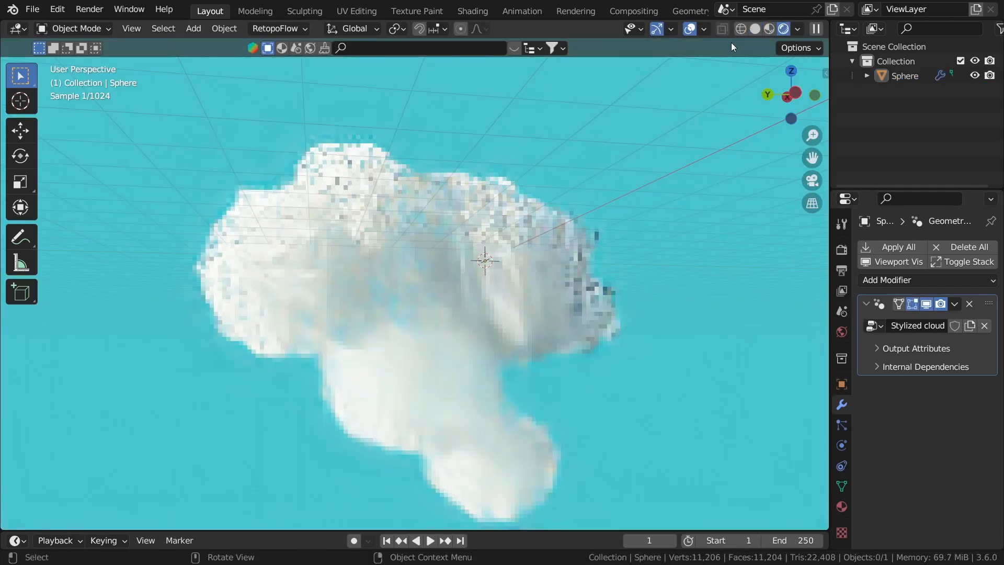
Hide the viewport overlays and examine the rendered cloud from several angles and distances.
left_click(690, 28)
scroll(567, 258, "down", 6)
scroll(535, 257, "up", 2)
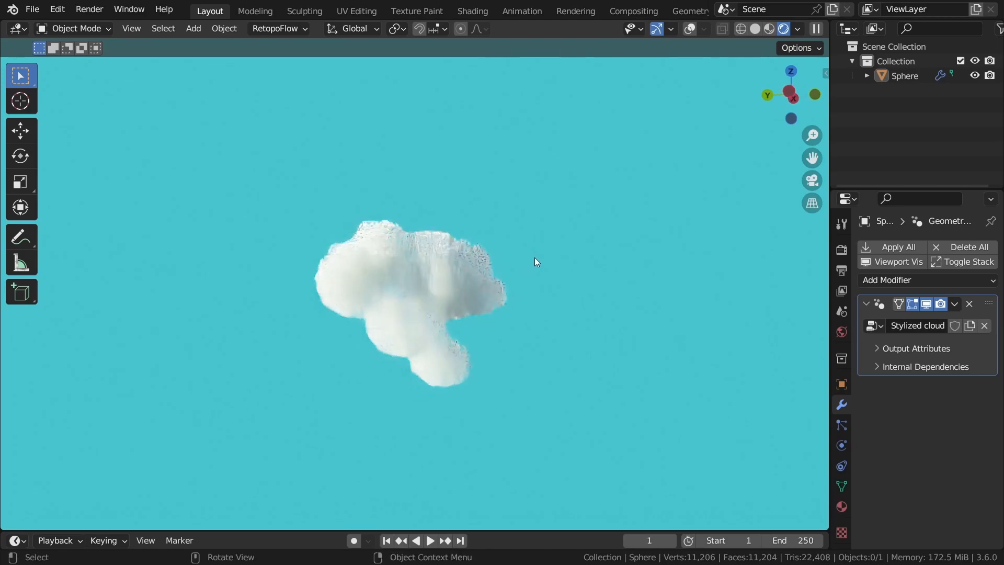
scroll(534, 257, "up", 2)
middle_click_drag(440, 353, 332, 277)
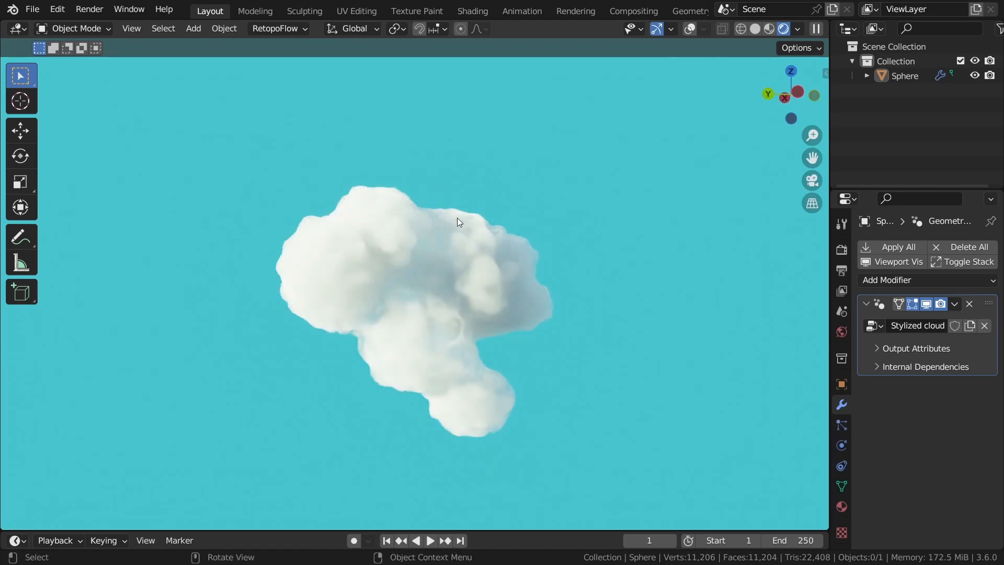
left_click(415, 281)
middle_click_drag(464, 275, 478, 293)
scroll(465, 330, "up", 2)
scroll(478, 294, "down", 2)
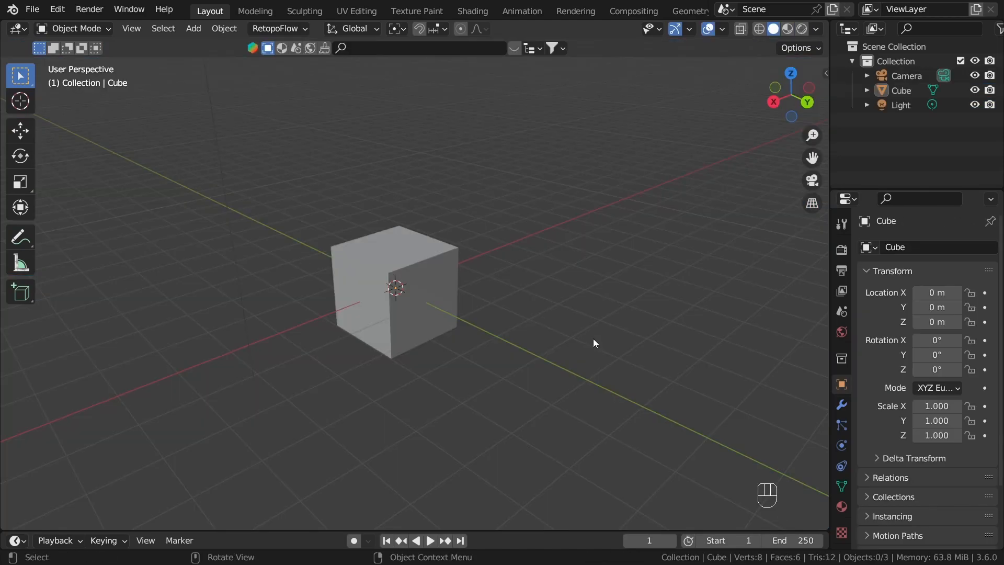
Delete the default cube and add a UV sphere in its place.
left_click(449, 293)
key("x")
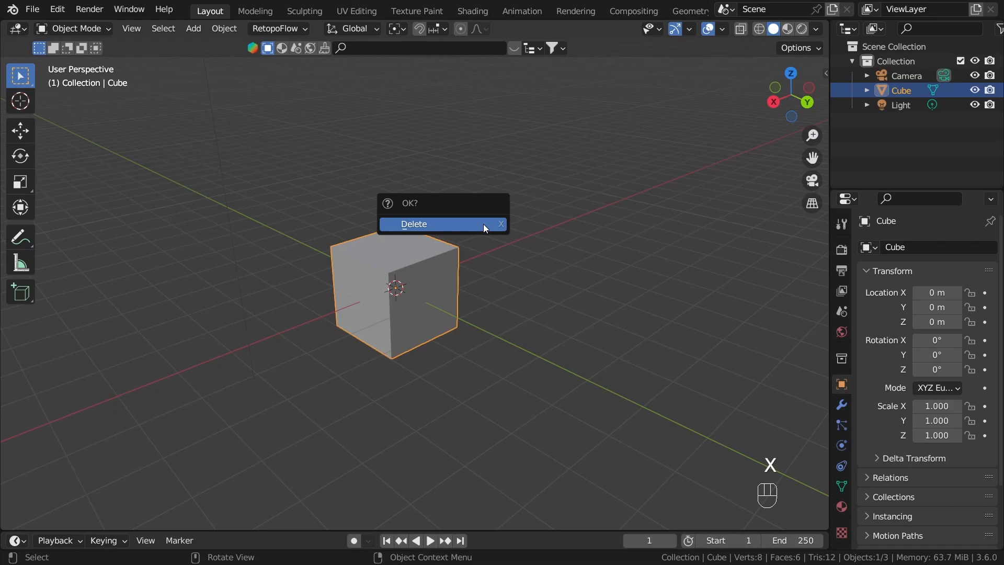
left_click(483, 224)
key("shift+a")
mouse_move(501, 243)
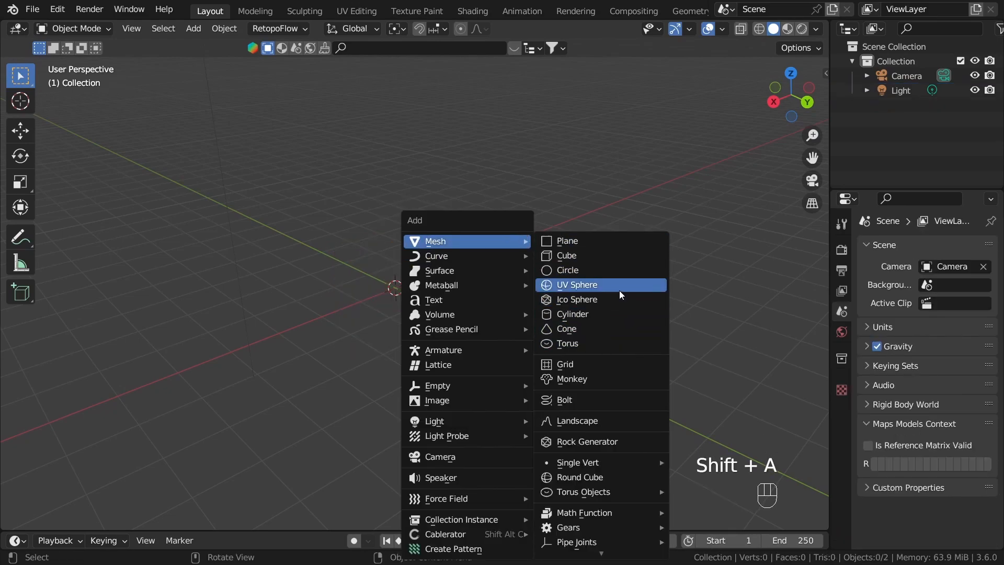
left_click(619, 287)
Scale the sphere by a factor of 2 and apply its scale.
key("s")
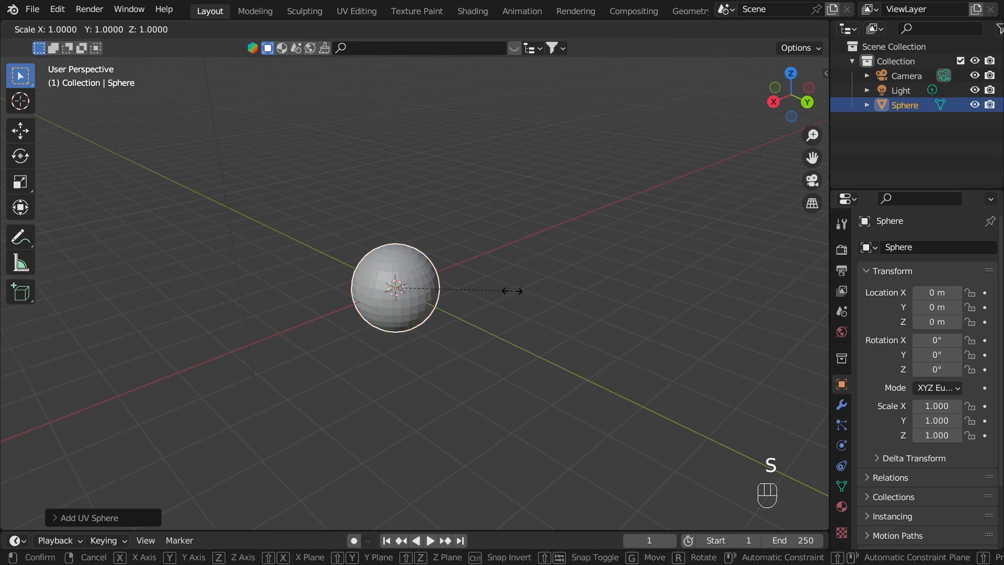
key("2")
key("Return")
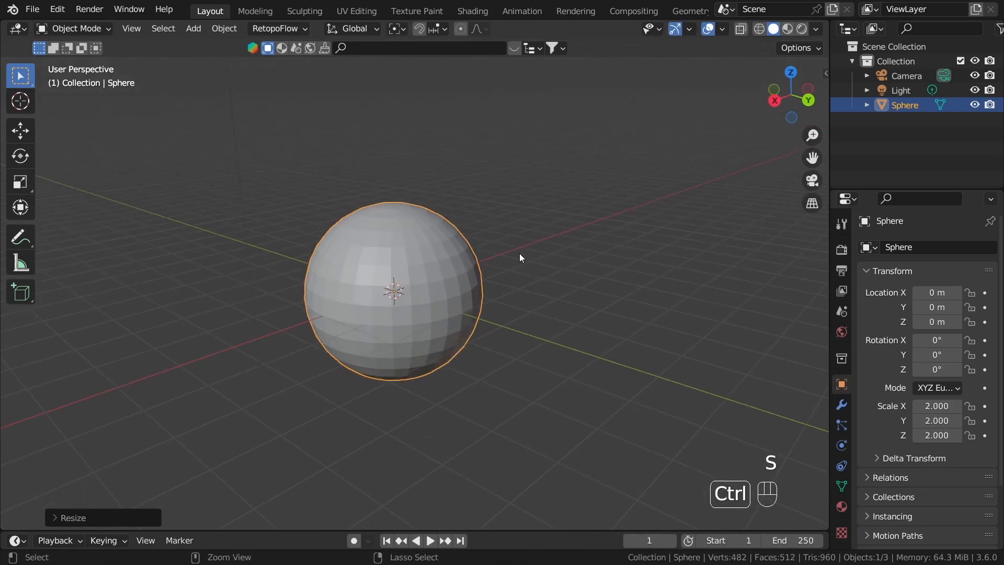
key("ctrl+a")
left_click(475, 258)
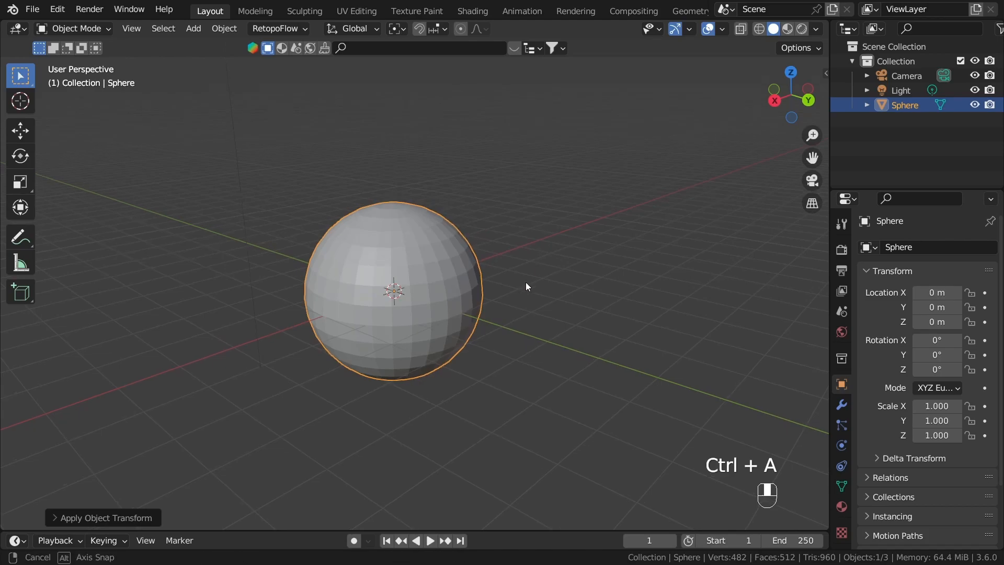
Flatten the whole sphere mesh in Edit Mode to about 0.87 of its height along Z.
middle_click_drag(526, 282, 464, 291)
key("Tab")
middle_click_drag(649, 282, 650, 240)
key("s")
key("z")
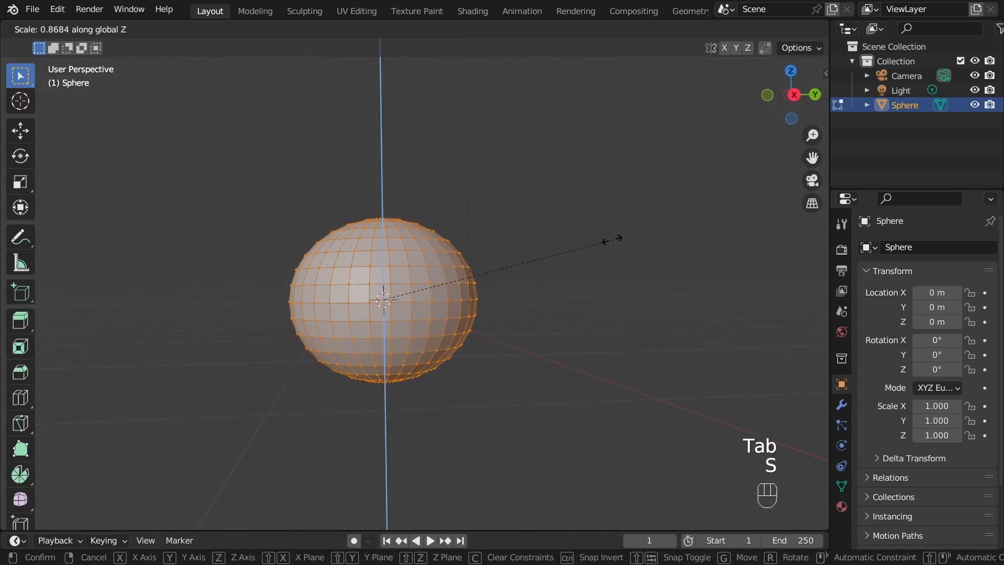
left_click(606, 240)
Try to scale the flattened sphere along the X axis.
key("s")
key("x")
left_click(591, 280)
middle_click_drag(588, 282, 507, 306)
key("ctrl+z")
Duplicate the flattened sphere along the Y axis, then scale the copy and reposition it beside the main sphere.
middle_click_drag(552, 320, 517, 331, "shift")
middle_click_drag(518, 330, 473, 326)
key("shift+d")
key("y")
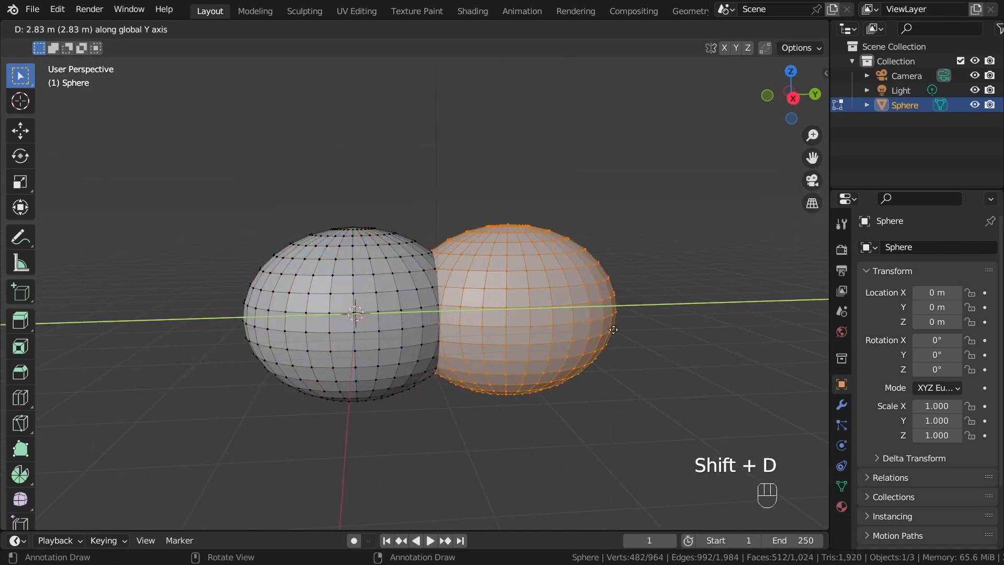
left_click(765, 309)
middle_click_drag(764, 309, 767, 275)
key("s")
left_click(652, 314)
key("g")
left_click(594, 363)
Place another copy of the side sphere on the opposite side of the main sphere.
middle_click_drag(594, 363, 690, 343)
key("shift+d")
left_click(400, 331)
Duplicate the sphere again, widen it in the horizontal plane, and move it to the lower front of the cloud.
key("shift+d")
left_click(527, 332)
key("s")
key("shift+z")
left_click(653, 341)
left_click(449, 306)
key("g")
left_click(426, 294)
Duplicate the wide sphere away from the cloud, shrink it, and narrow it along Y by about 0.49 into a small puff.
middle_click_drag(426, 295, 491, 246, "shift")
key("shift+d")
left_click(321, 374)
key("s")
left_click(395, 308)
key("s")
key("x")
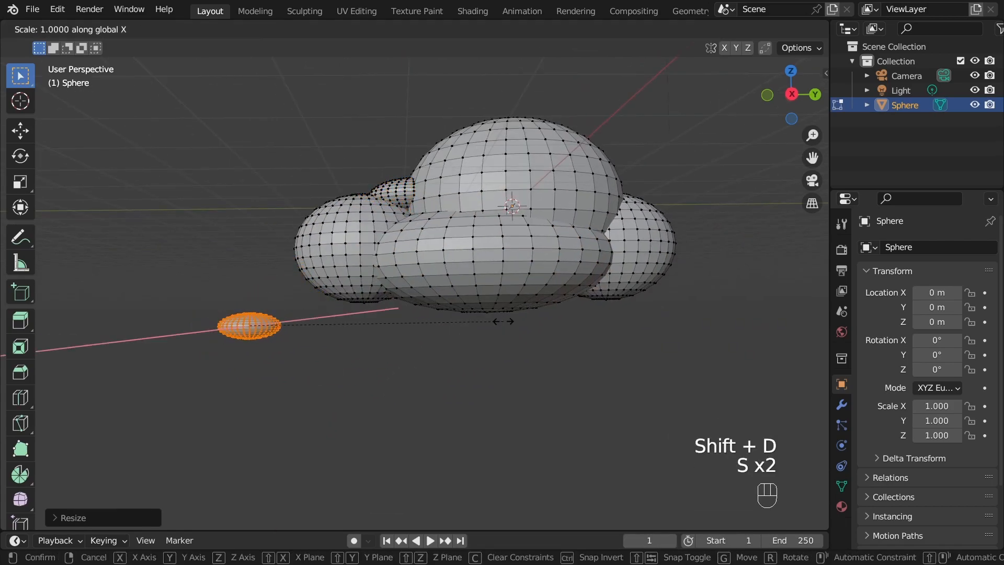
key("y")
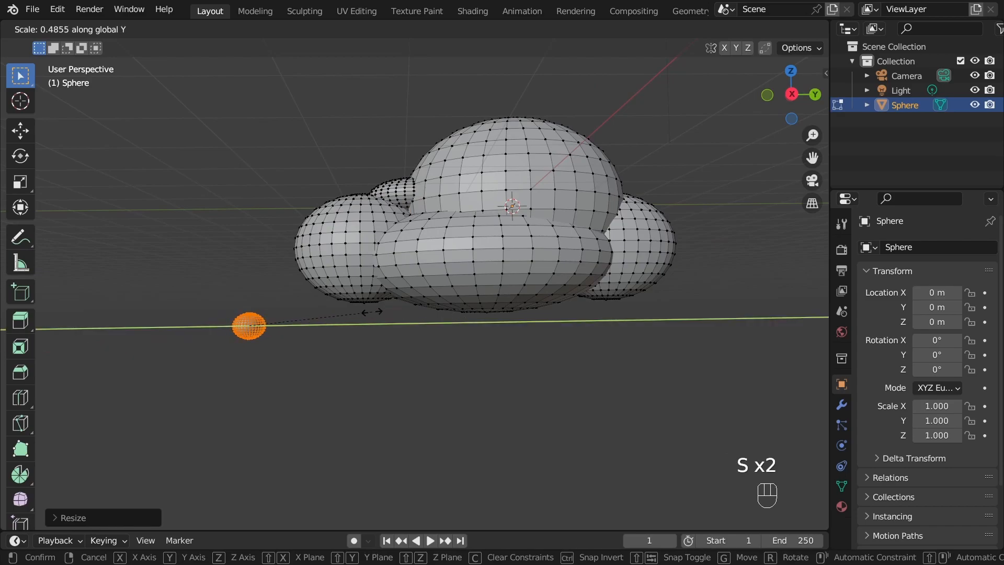
key("s")
left_click(366, 306)
Distribute copies of the small puff around and beside the cloud, varying the scale of the last one.
middle_click_drag(366, 306, 366, 303)
key("shift+d")
left_click(385, 256)
key("shift+d")
left_click(407, 321)
key("shift+d")
left_click(272, 350)
key("shift+d")
left_click(499, 305)
key("shift+d")
left_click(670, 285)
key("s")
left_click(186, 364)
key("ctrl+l")
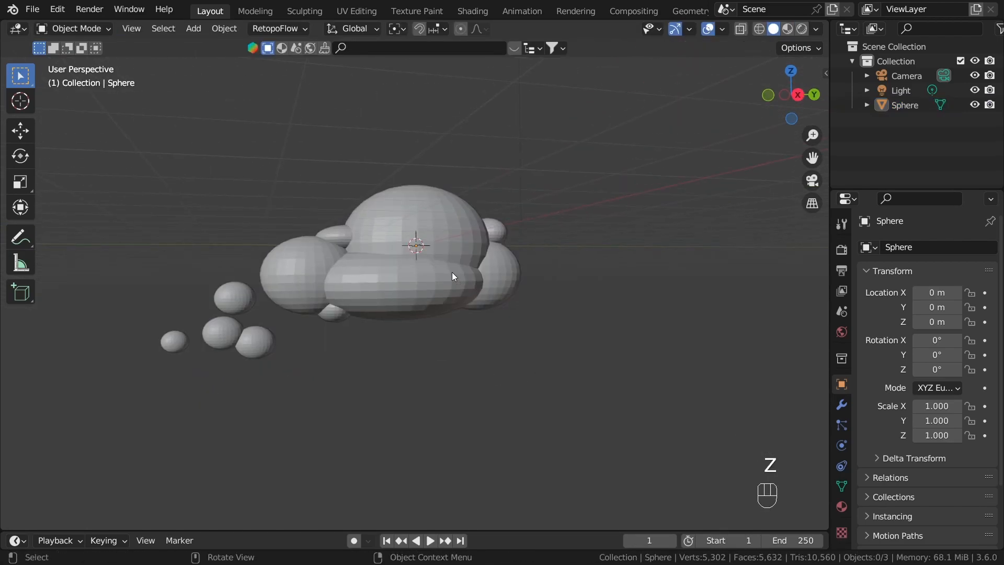
Select the cloud mesh and create a geometry node group named Stylized cloud in the Geometry Nodes workspace.
left_click(452, 273)
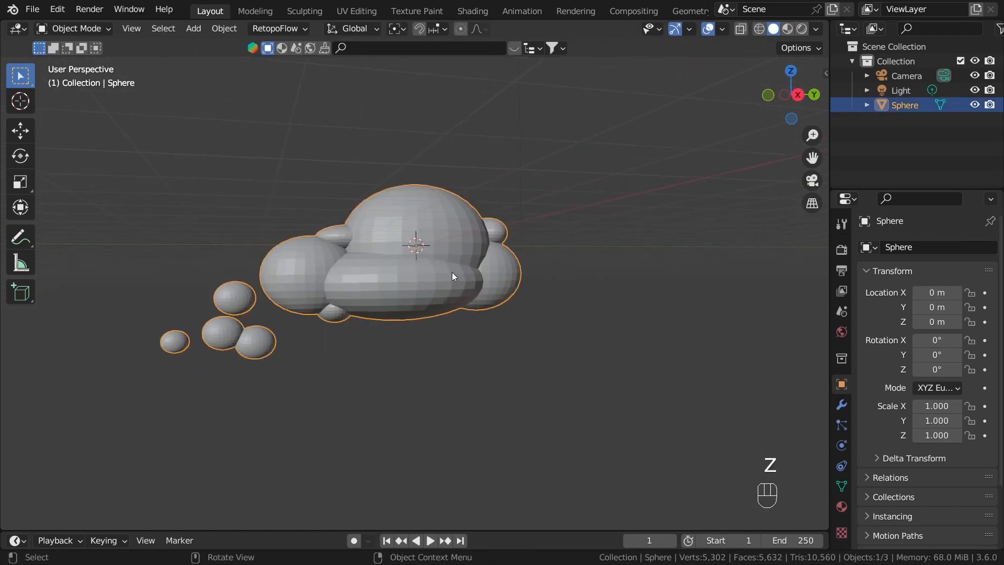
left_click(685, 11)
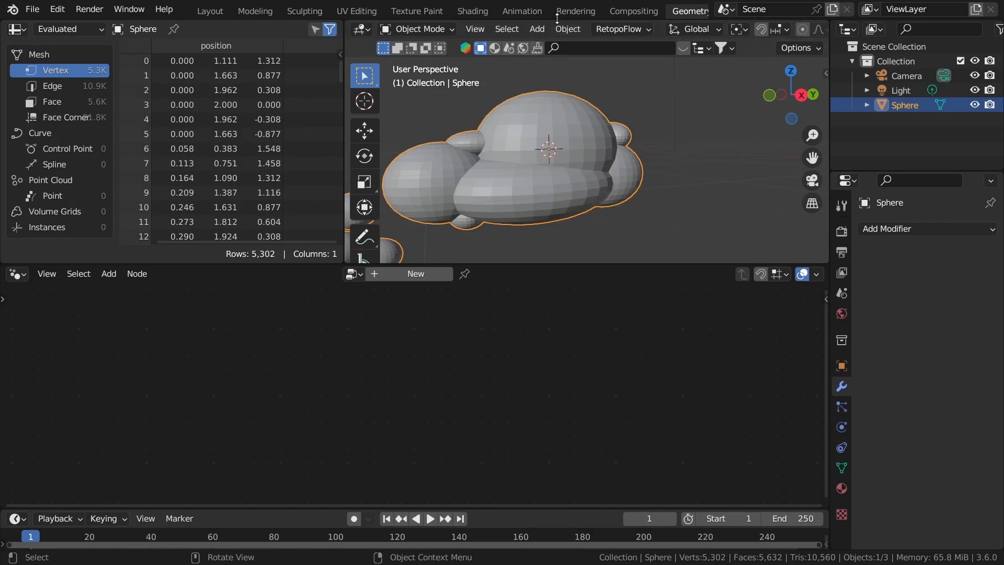
left_click(421, 277)
left_click(402, 274)
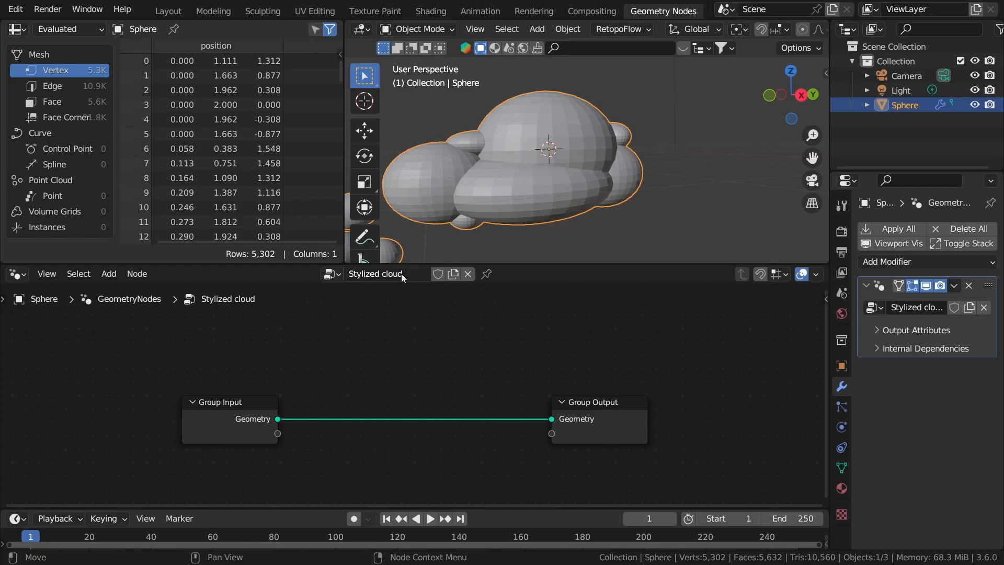
Spread the Group Input and Group Output nodes apart to make room between them.
scroll(500, 384, "down", 1)
left_click_drag(569, 420, 642, 408)
left_click_drag(249, 419, 189, 413)
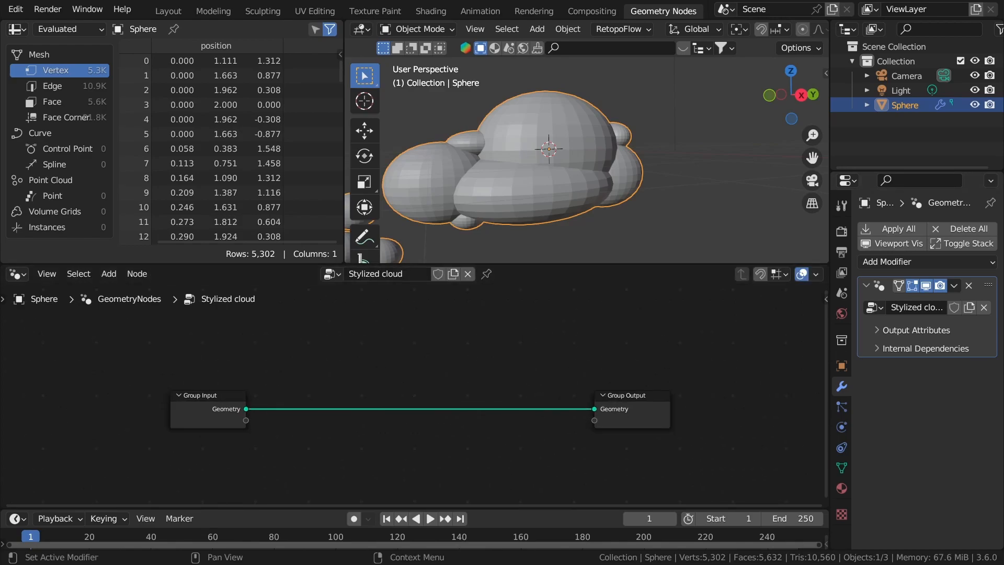
key("shift+a")
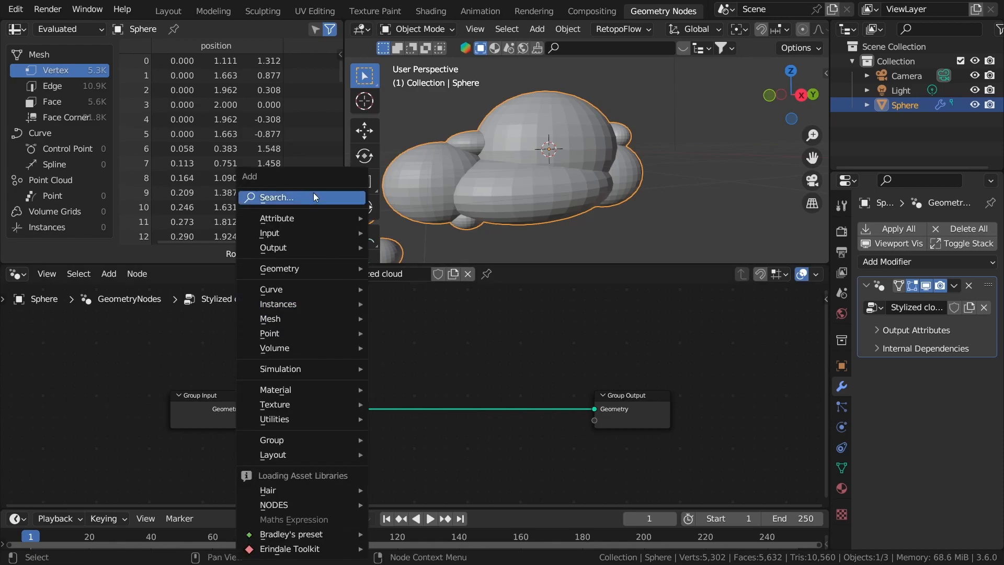
left_click(312, 193)
type("mesh")
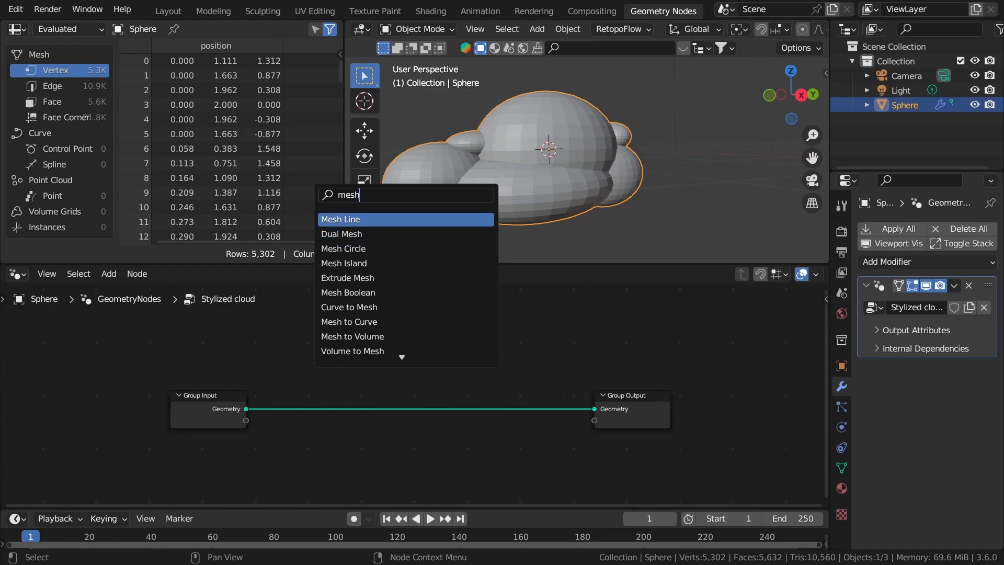
middle_click_drag(613, 205, 601, 130)
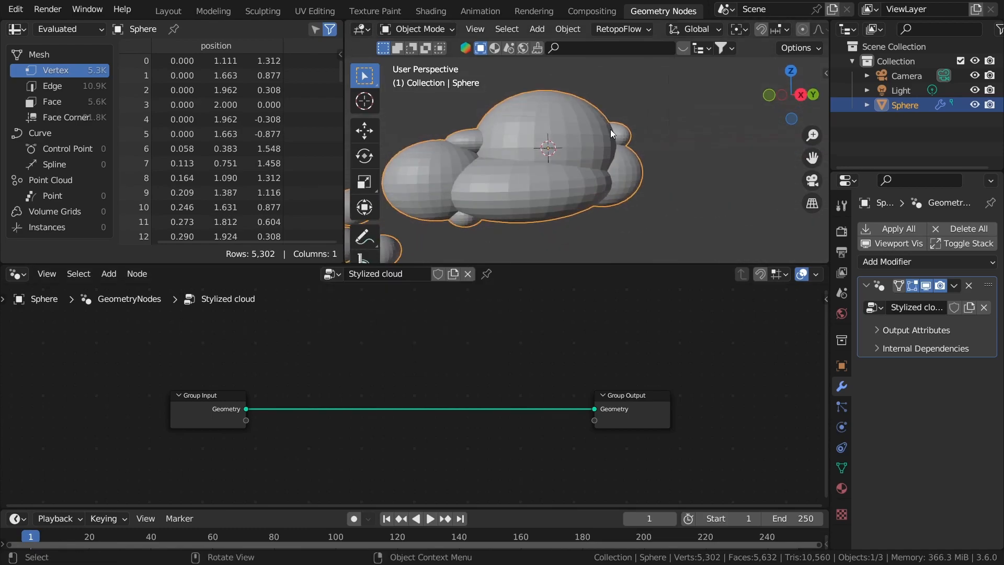
Add a Mesh to Volume node on the link between Group Input and Group Output.
key("shift+a")
left_click(347, 189)
type("mesh")
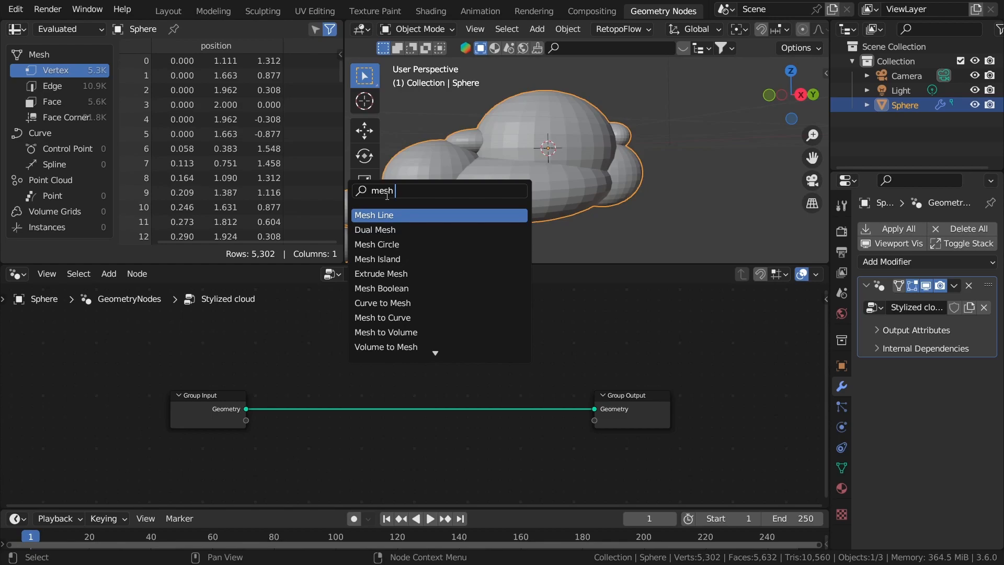
type("to vi")
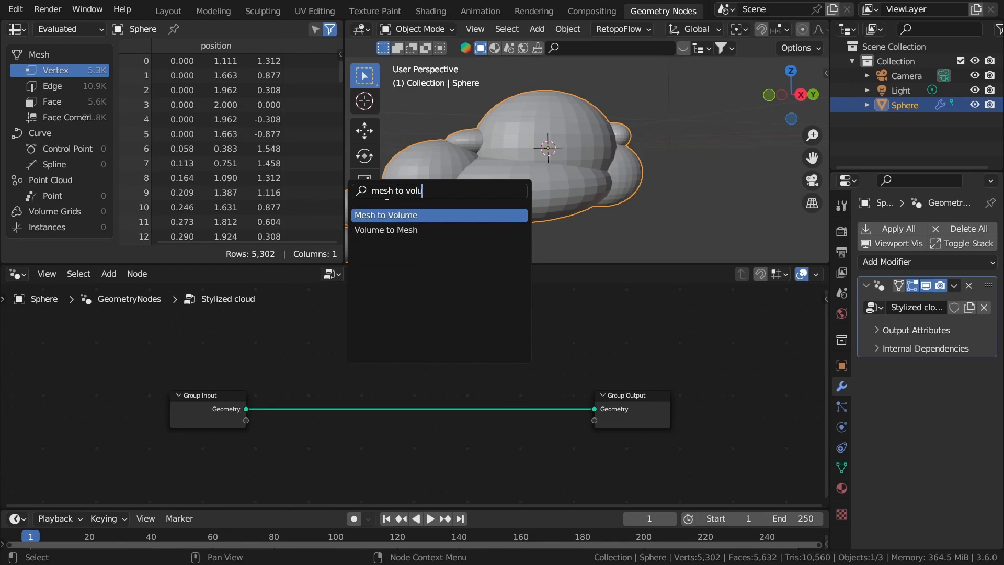
key("Return")
left_click(408, 393)
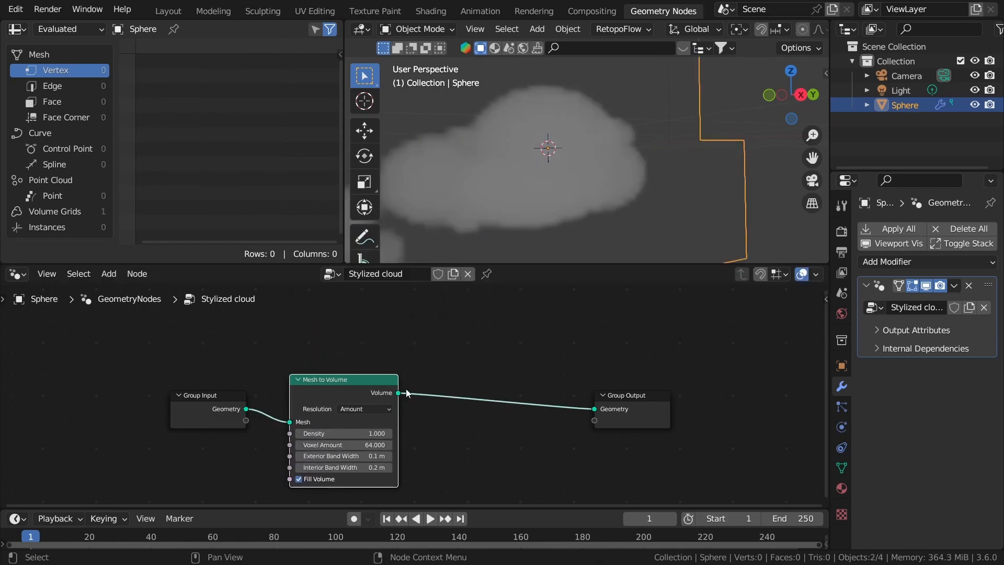
Try increasing the Density of the Mesh to Volume node.
scroll(533, 149, "down", 5)
middle_click_drag(533, 149, 598, 210)
scroll(597, 210, "down", 3)
scroll(519, 366, "up", 5)
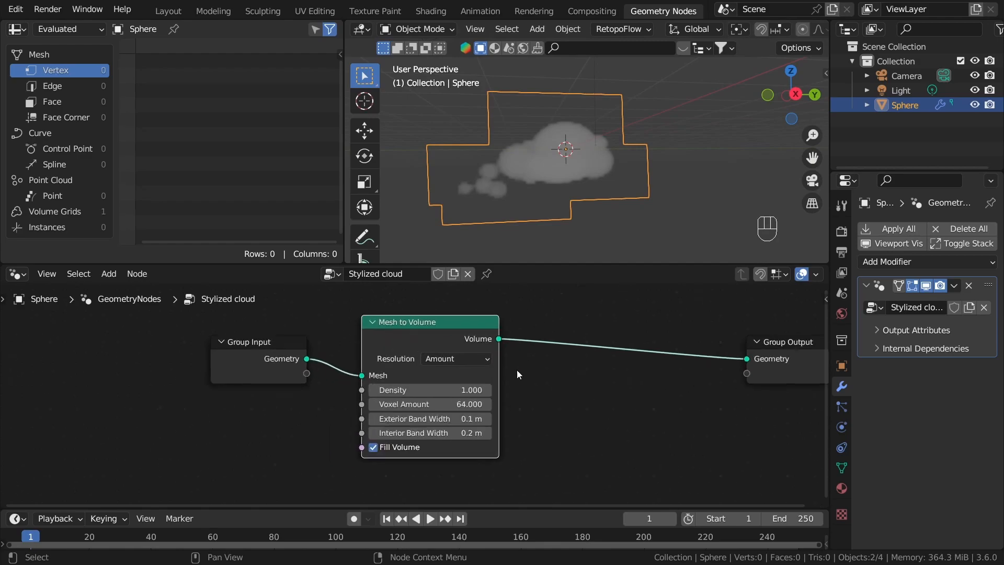
scroll(403, 405, "up", 1)
left_click_drag(451, 391, 734, 392)
key("ctrl+z")
Set the Voxel Amount of the Mesh to Volume node to 128.
left_click(483, 414)
key("Return")
scroll(579, 162, "up", 4)
middle_click_drag(580, 173, 542, 87)
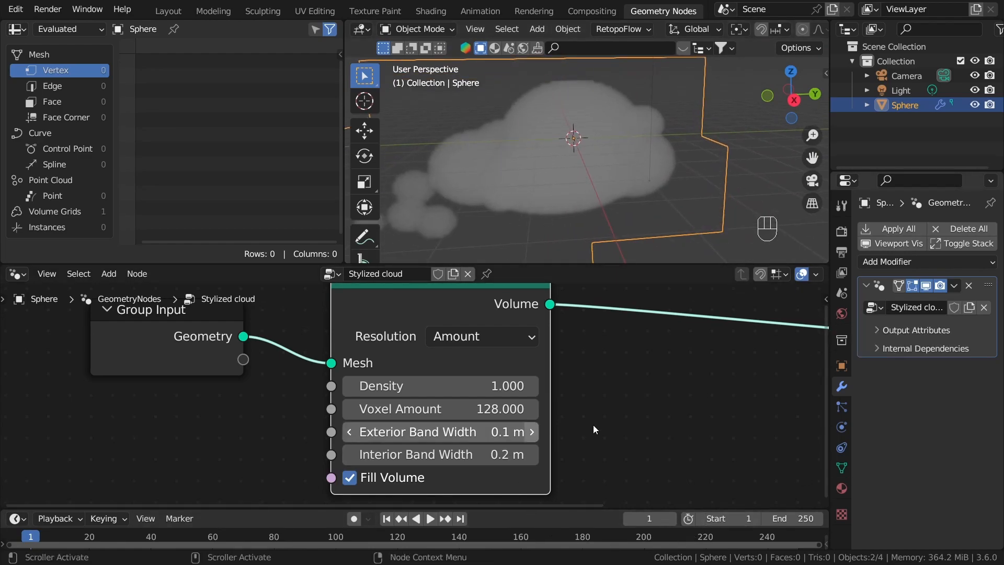
key("ctrl+z")
key("ctrl+z")
Preview the Group Input and Mesh to Volume nodes alternately to compare the original mesh with the volume.
middle_click_drag(594, 260, 622, 241, "shift")
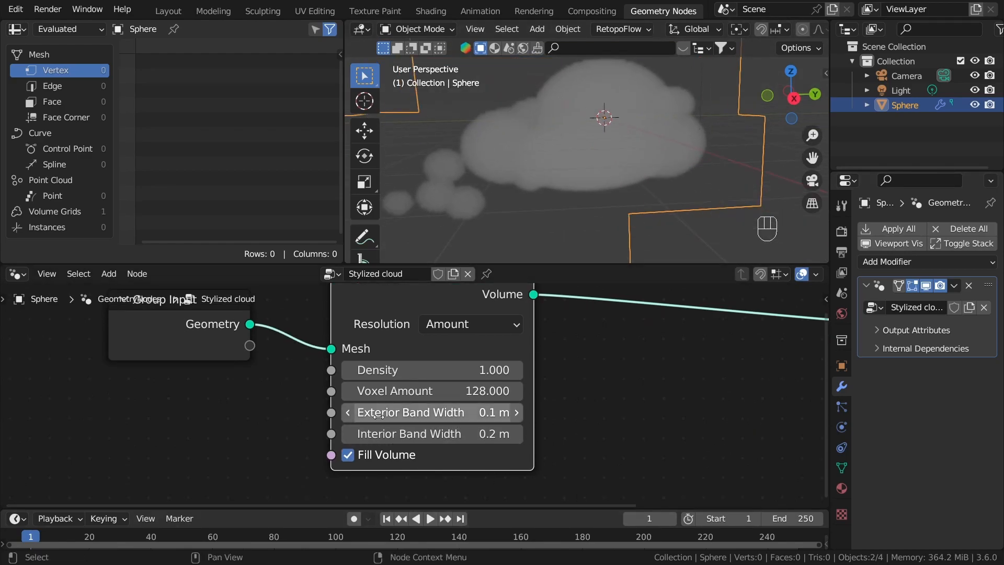
scroll(581, 144, "down", 3)
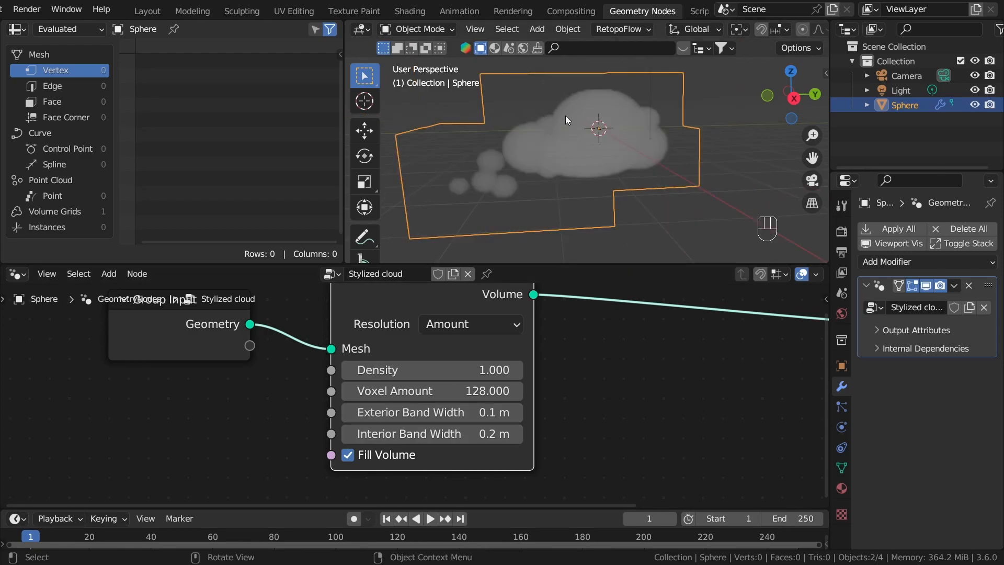
scroll(569, 118, "up", 2)
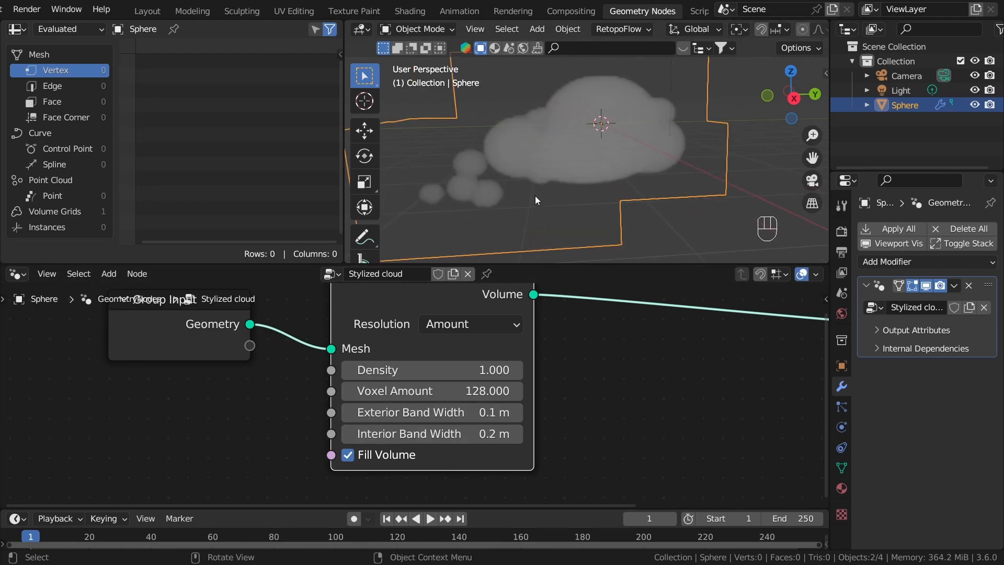
scroll(534, 193, "down", 1)
middle_click_drag(257, 339, 291, 380)
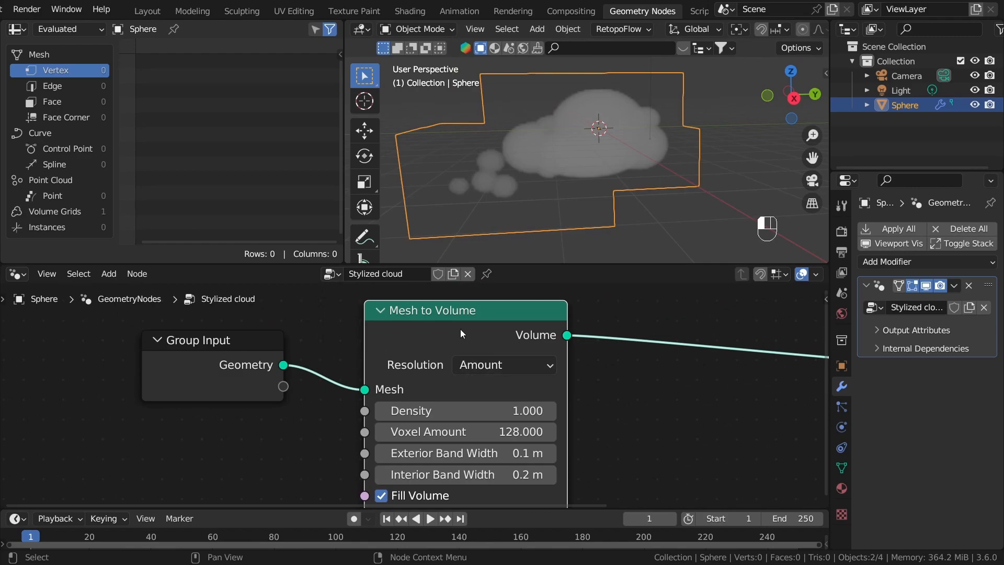
left_click_drag(456, 331, 464, 327)
left_click(256, 365, "alt+shift")
left_click(488, 343, "alt+shift")
left_click(253, 346, "alt+shift")
left_click(445, 338, "alt+shift")
Try an Exterior Band Width of 1.02 m and compare the volume against the original mesh.
middle_click_drag(527, 422, 518, 396)
left_click_drag(517, 423, 571, 423, "shift")
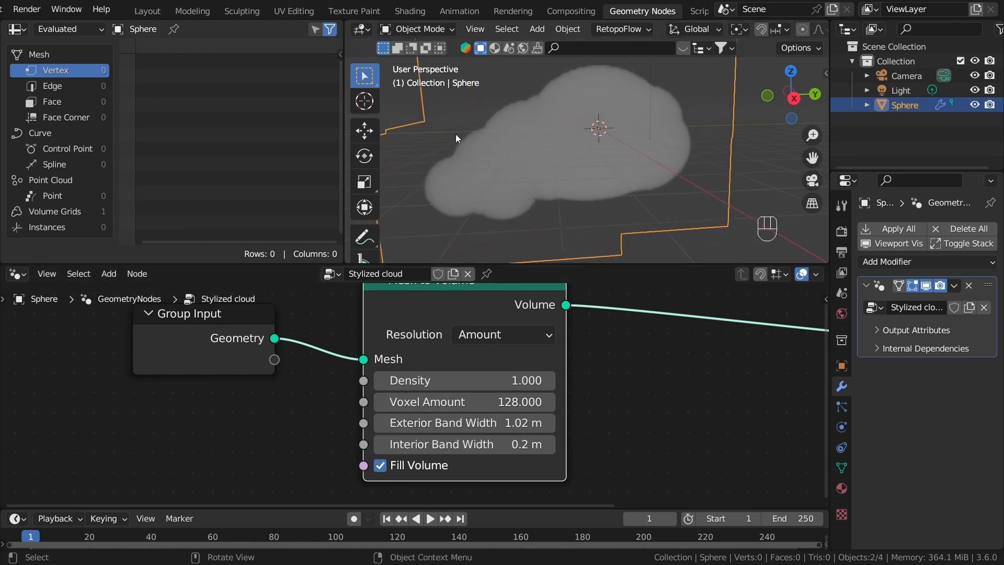
left_click(236, 347, "alt+shift")
left_click(461, 321, "alt+shift")
Undo the Exterior Band Width change and preview the Mesh to Volume node.
key("ctrl+z")
key("ctrl+z")
key("ctrl+z")
key("ctrl+z")
key("ctrl+z")
key("ctrl+z")
key("ctrl+z")
key("ctrl+z")
key("ctrl+z")
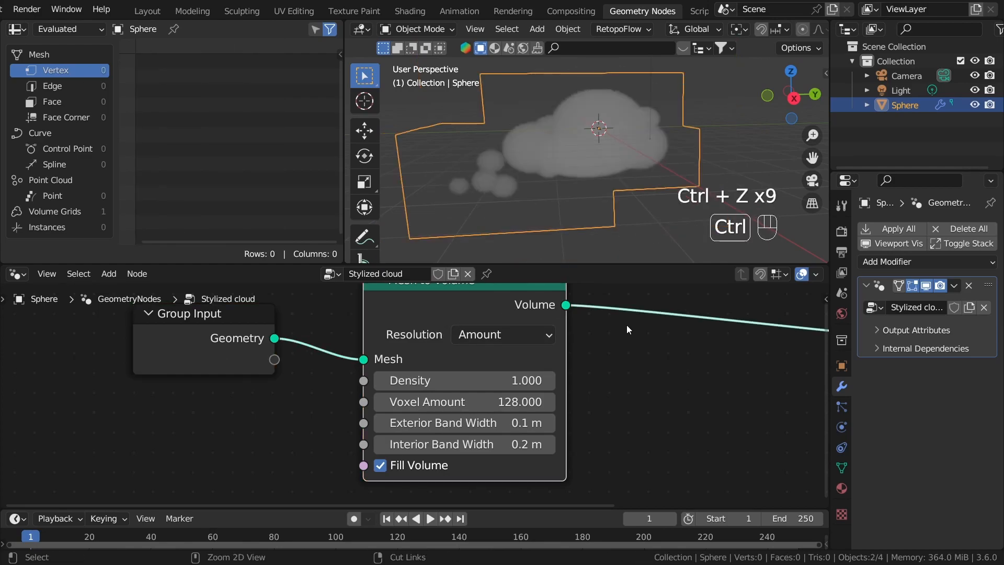
key("ctrl+z")
left_click(463, 312, "alt+shift")
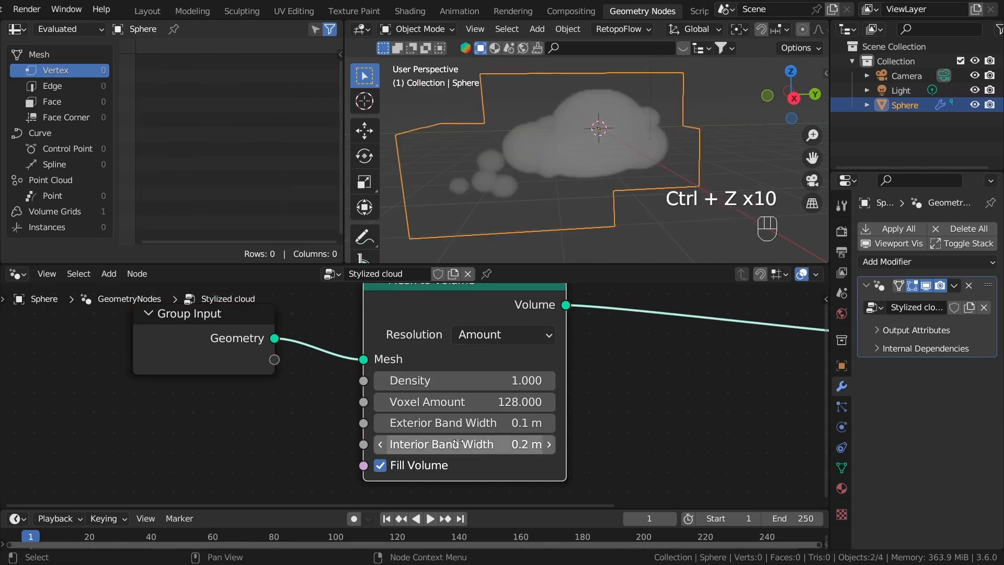
middle_click_drag(537, 471, 578, 450)
scroll(579, 450, "up", 2)
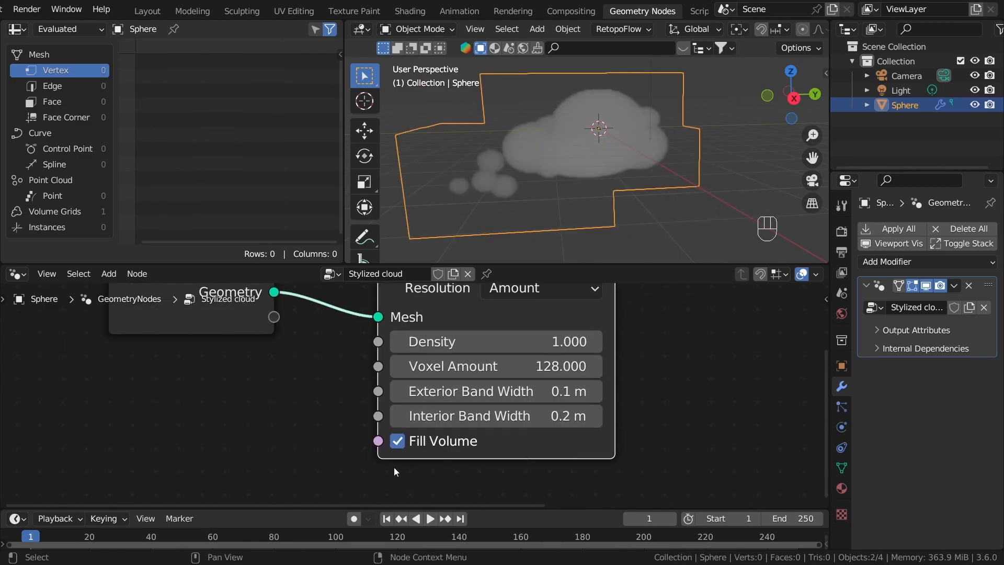
Try the Mesh to Volume node with Fill Volume off and a different Interior Band Width, and undo both changes.
left_click(404, 443)
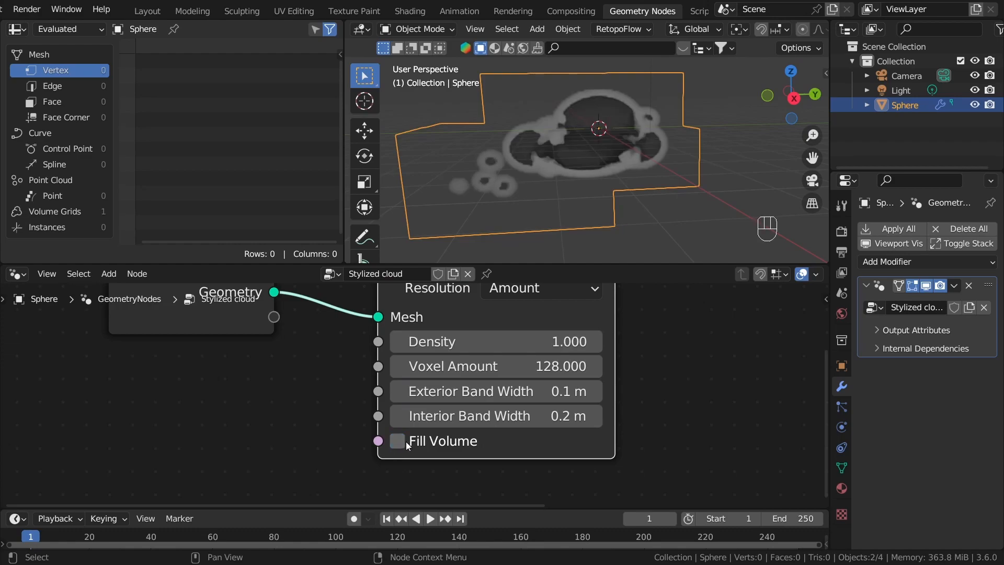
left_click_drag(503, 415, 526, 415, "shift")
key("ctrl+z")
key("ctrl+z")
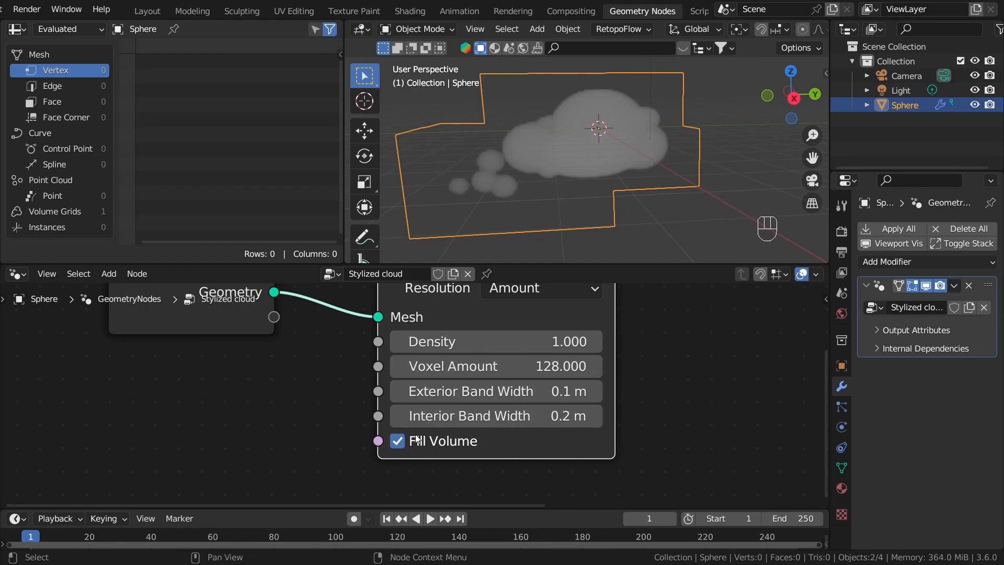
Move the Group Output node farther from the Mesh to Volume node to leave room for more nodes.
scroll(411, 448, "down", 5)
middle_click_drag(575, 394, 433, 422)
left_click_drag(642, 400, 739, 382)
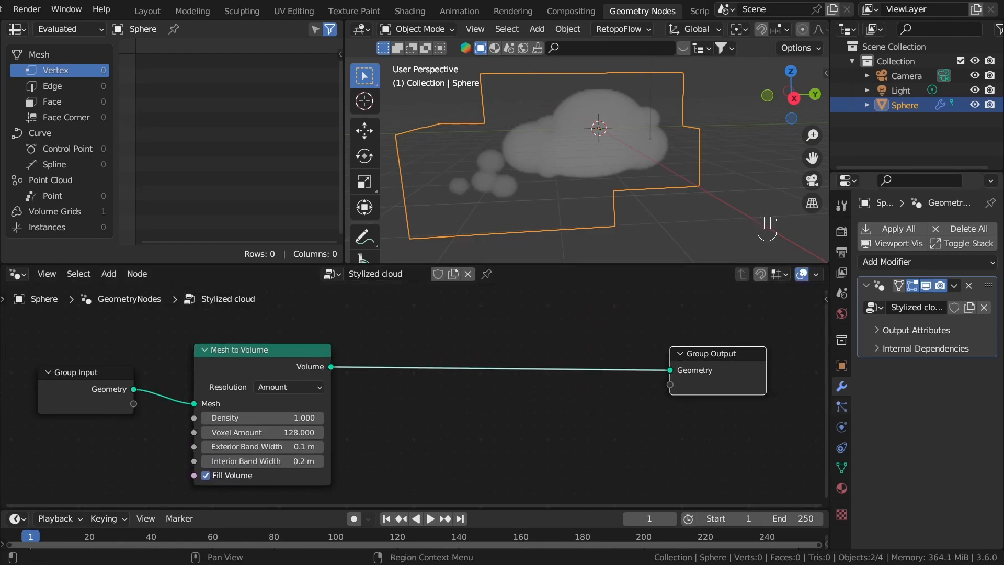
scroll(632, 149, "up", 5)
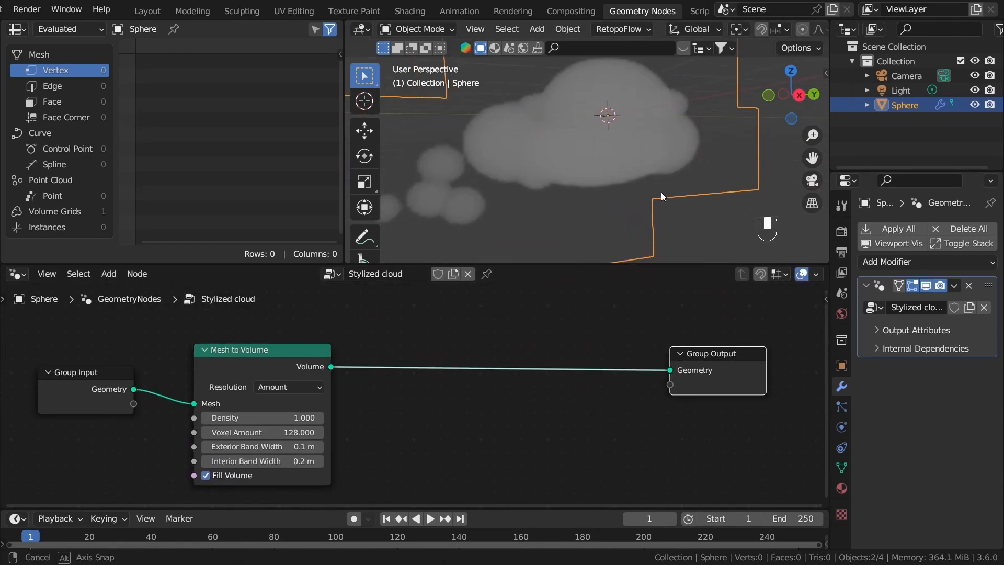
middle_click_drag(631, 86, 581, 146, "shift")
scroll(555, 160, "up", 1)
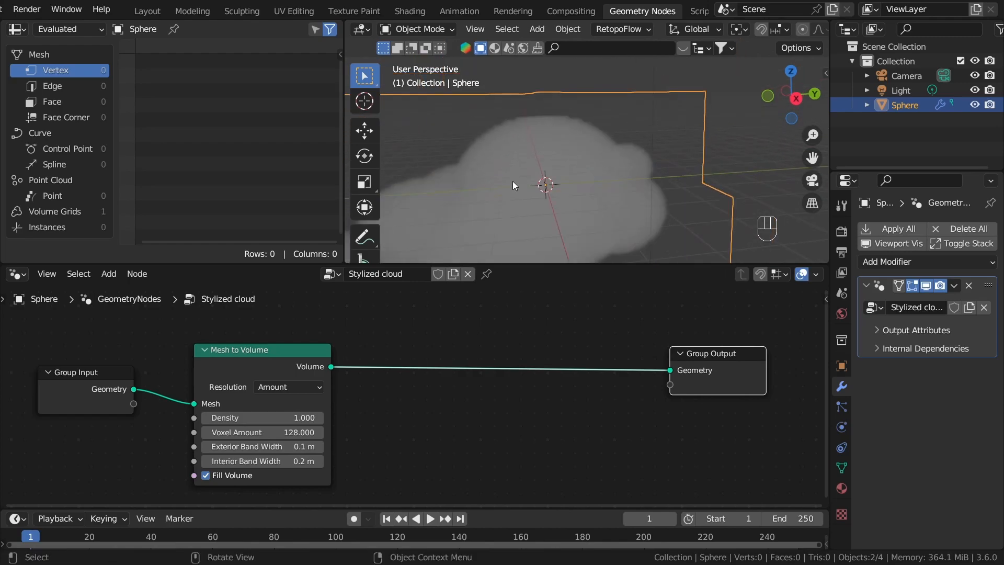
middle_click_drag(514, 181, 547, 161, "shift")
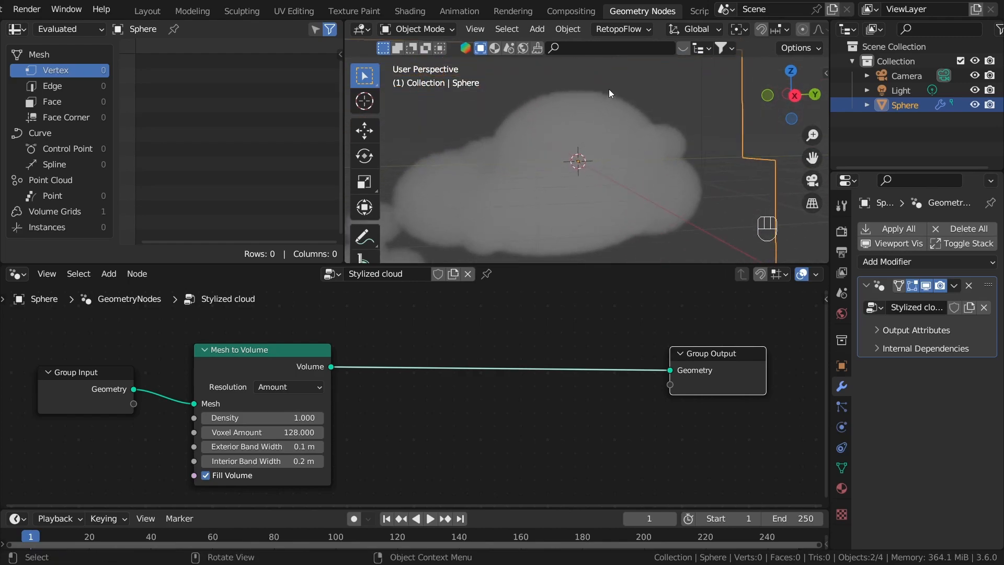
scroll(588, 155, "down", 3)
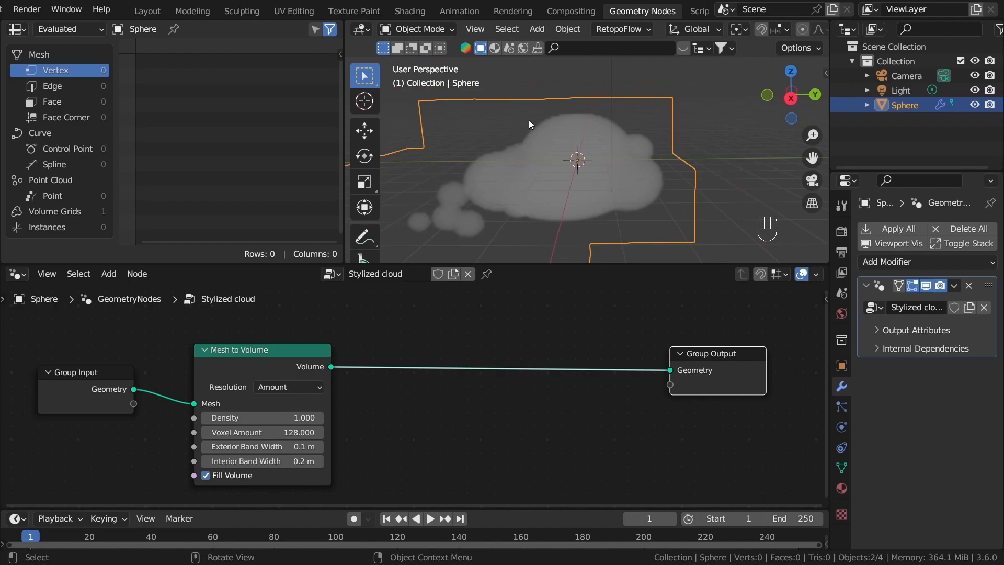
scroll(523, 421, "down", 1)
left_click_drag(682, 389, 736, 376)
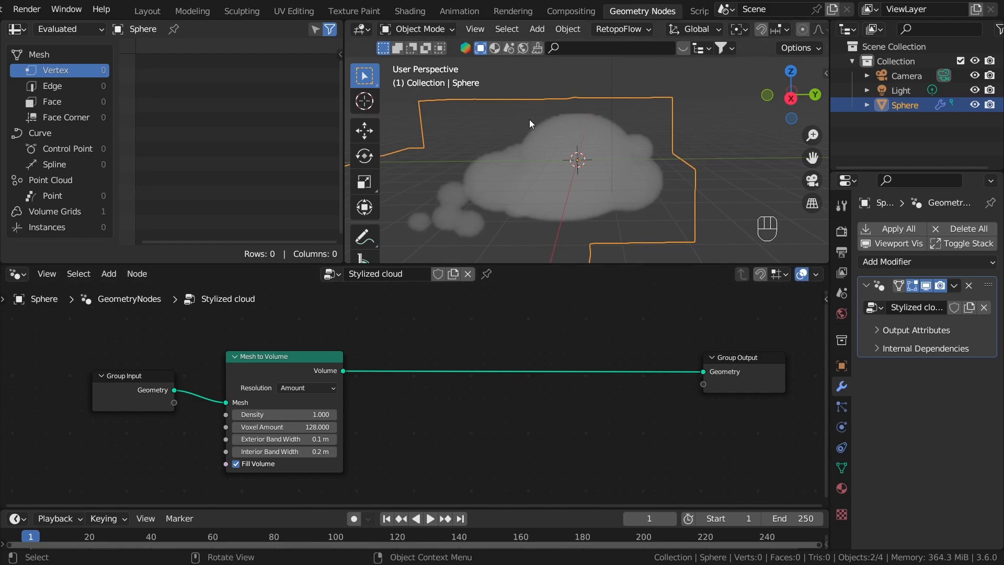
Insert a Distribute Points in Volume node between Mesh to Volume and Group Output.
scroll(579, 154, "up", 5)
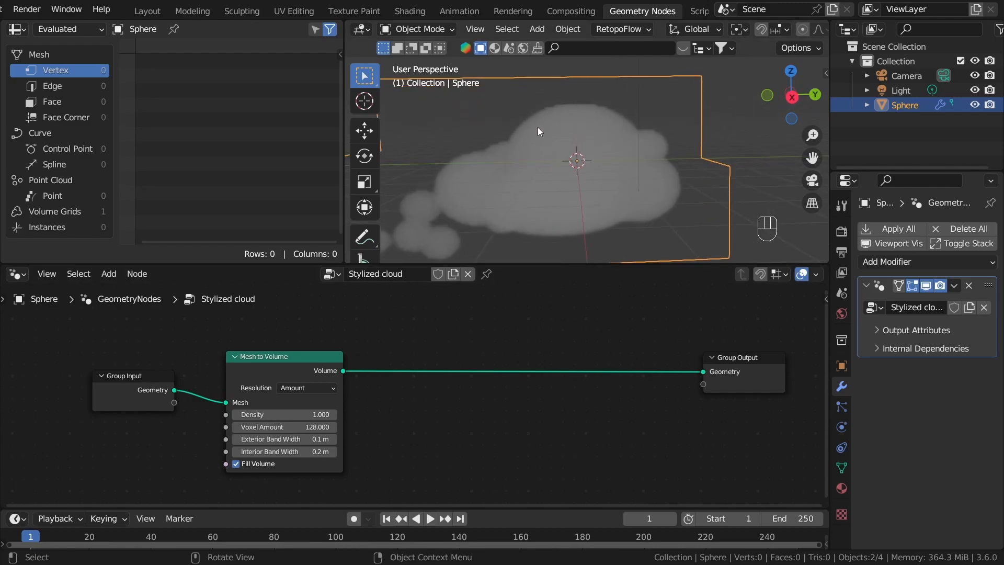
mouse_move(503, 146)
middle_mouse_down("shift")
mouse_move(537, 139)
mouse_move(508, 127)
middle_mouse_up("shift")
key("shift+a")
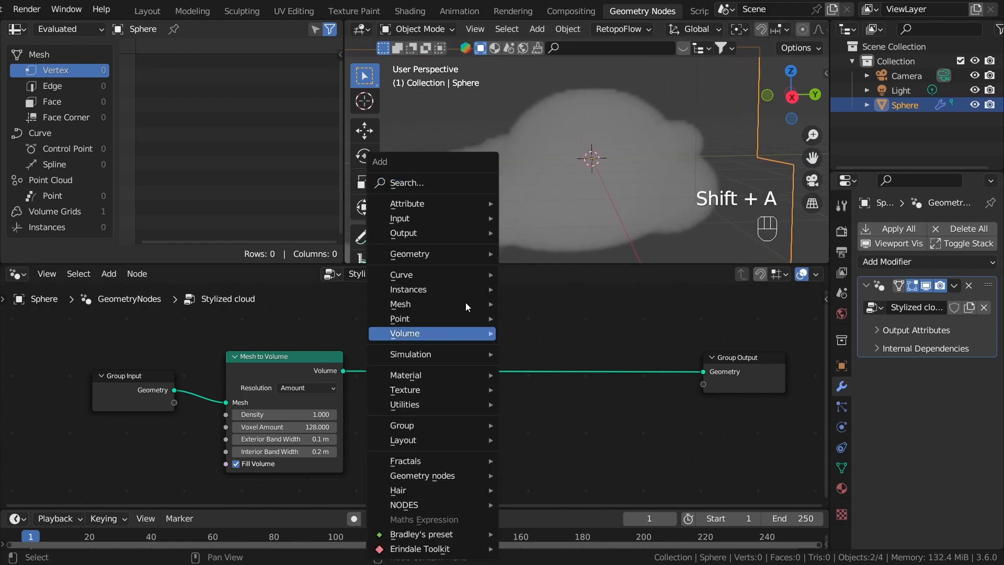
left_click(455, 179)
type("distr")
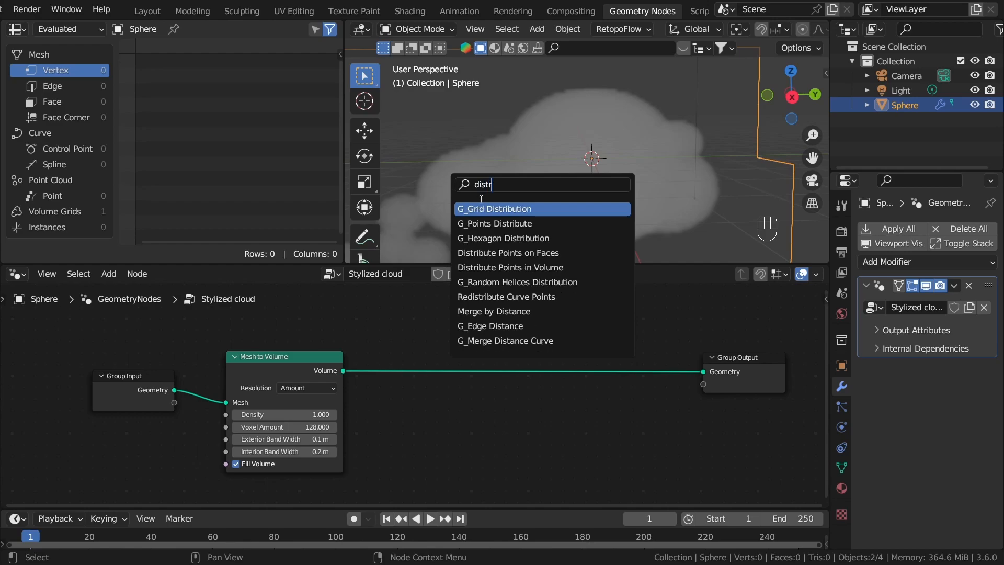
left_click(496, 267)
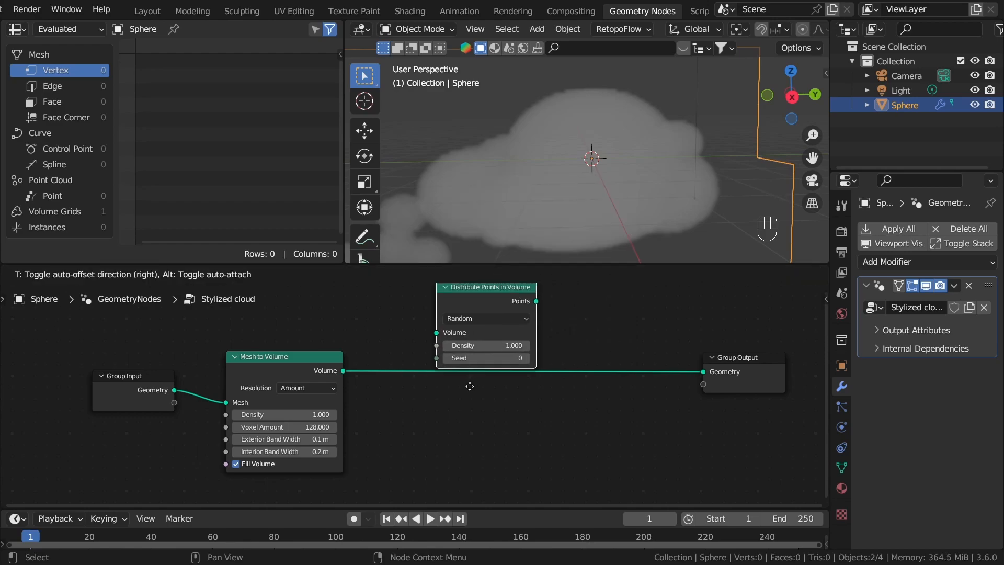
left_click(462, 429)
key("ctrl+z")
Set the Density of Distribute Points in Volume to 40.4 and place the node closer to Mesh to Volume.
scroll(505, 395, "up", 2)
left_click_drag(504, 400, 711, 400)
scroll(577, 140, "down", 3)
middle_click_drag(578, 140, 477, 137)
left_click(647, 148)
scroll(477, 137, "up", 2)
middle_click_drag(477, 137, 628, 186)
scroll(602, 450, "down", 2)
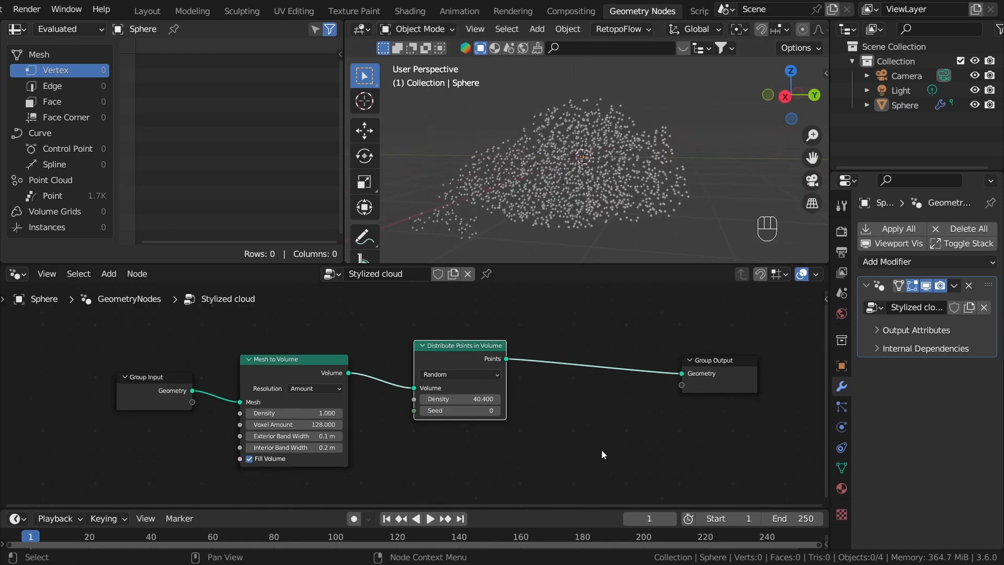
middle_click_drag(601, 451, 482, 442)
key("g")
left_click(338, 376)
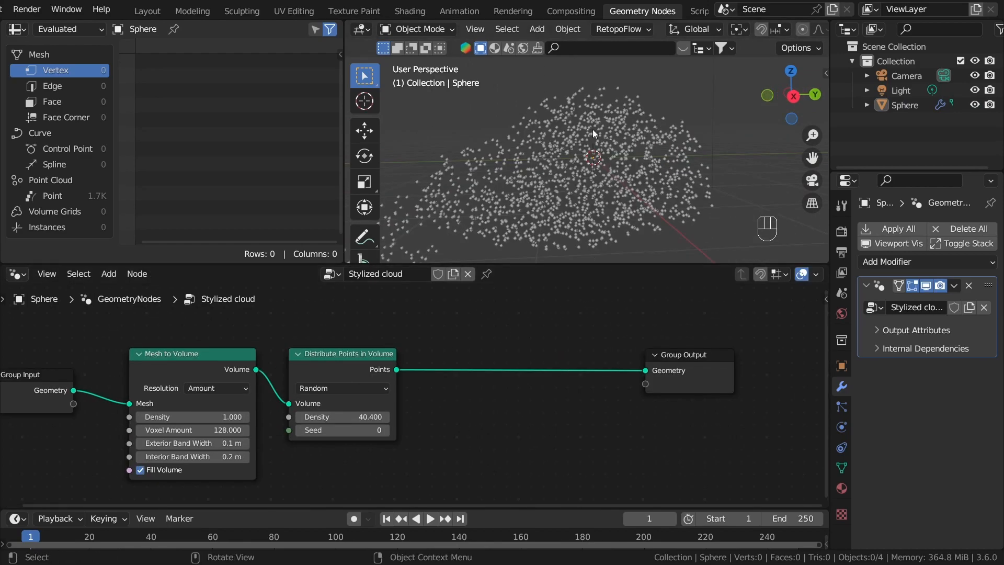
Examine the distributed points up close near the top of the cloud in the viewport.
left_click(592, 129)
mouse_move(607, 175)
middle_mouse_down()
mouse_move(621, 111)
mouse_move(607, 122)
mouse_move(607, 156)
middle_mouse_up()
left_click(671, 111)
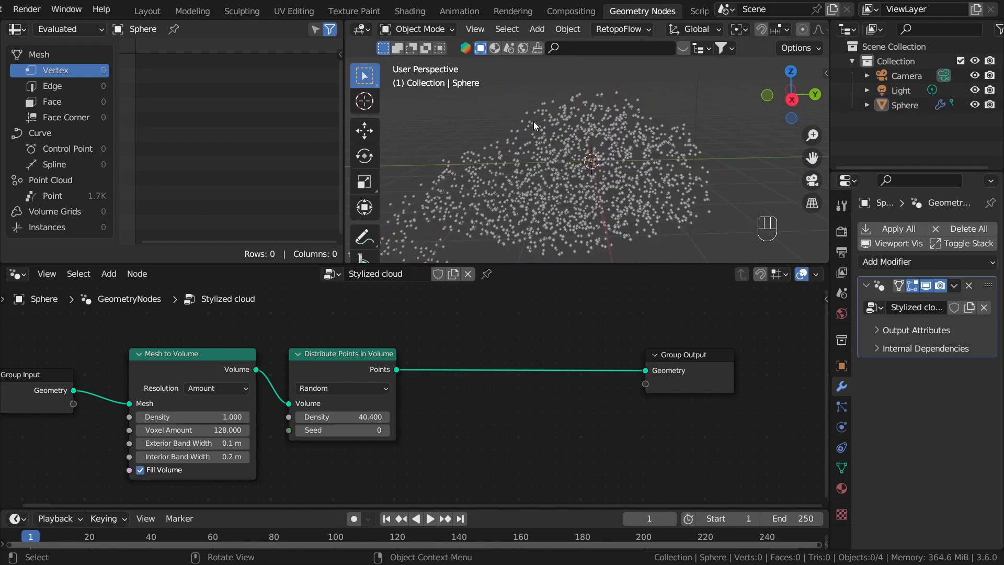
scroll(585, 172, "up", 2)
left_click(585, 169)
scroll(585, 169, "up", 2)
left_click(597, 89)
scroll(569, 128, "up", 2)
scroll(569, 129, "up", 2)
middle_click_drag(605, 119, 603, 158, "shift")
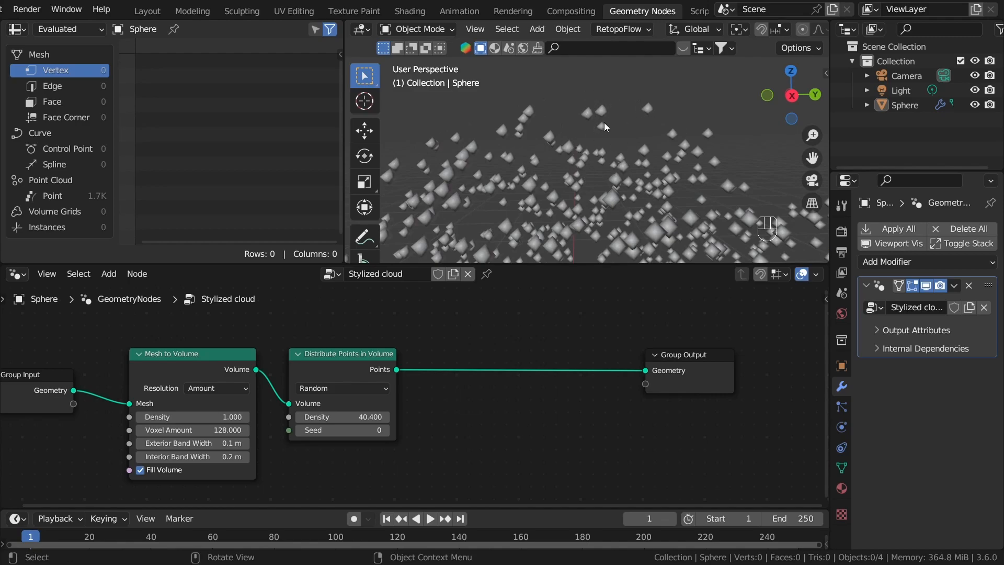
Sketch annotation circles around the topmost points of the cloud, undo the strokes and return to the selection tool.
left_click(365, 237)
left_click_drag(647, 121, 648, 77)
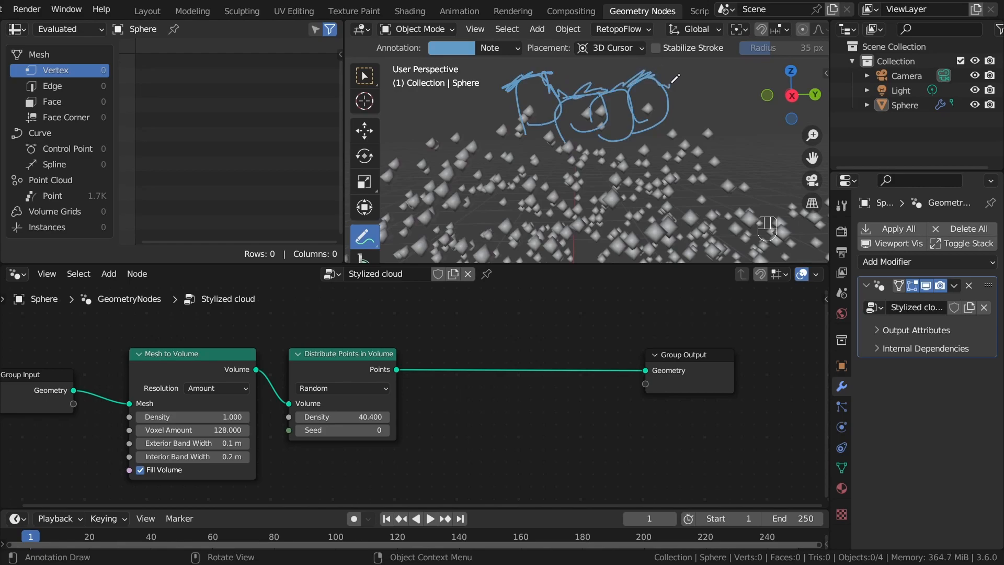
key("ctrl+z")
key("ctrl+z")
key("ctrl+z")
key("ctrl+z")
key("ctrl+z")
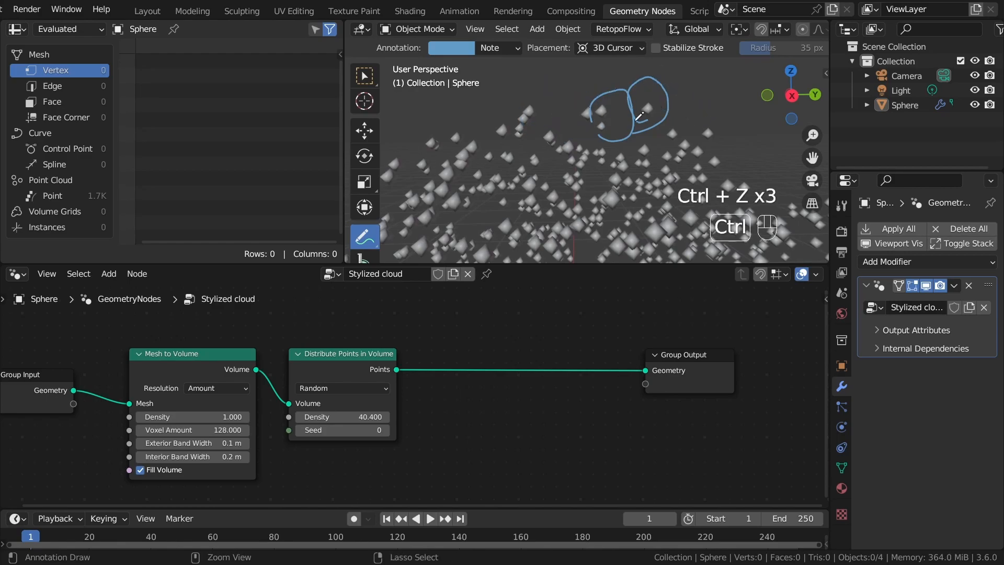
left_click(362, 75)
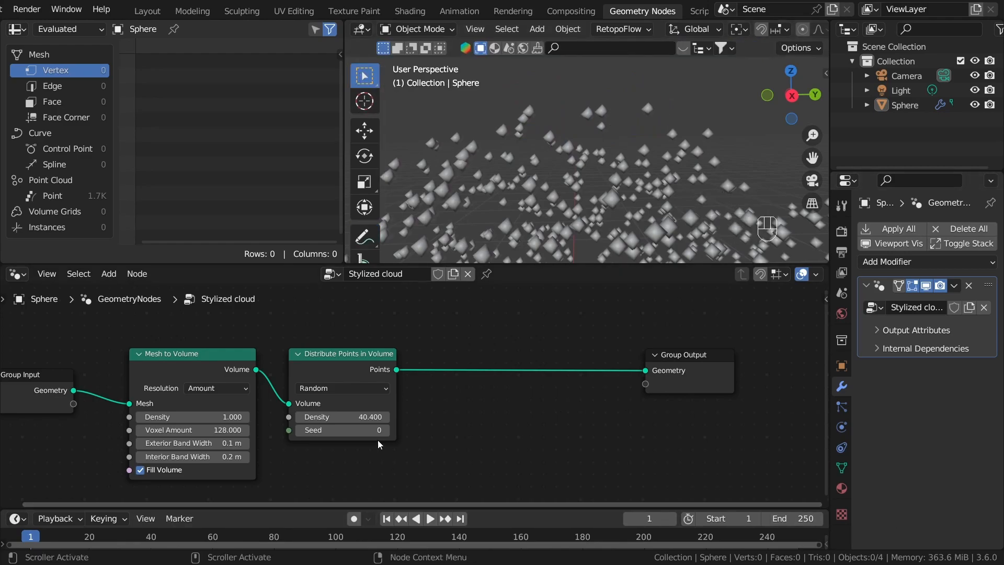
Insert a Points to Volume node between Distribute Points in Volume and Group Output.
scroll(413, 392, "down", 1)
key("shift+a")
left_click(482, 183)
type("poi")
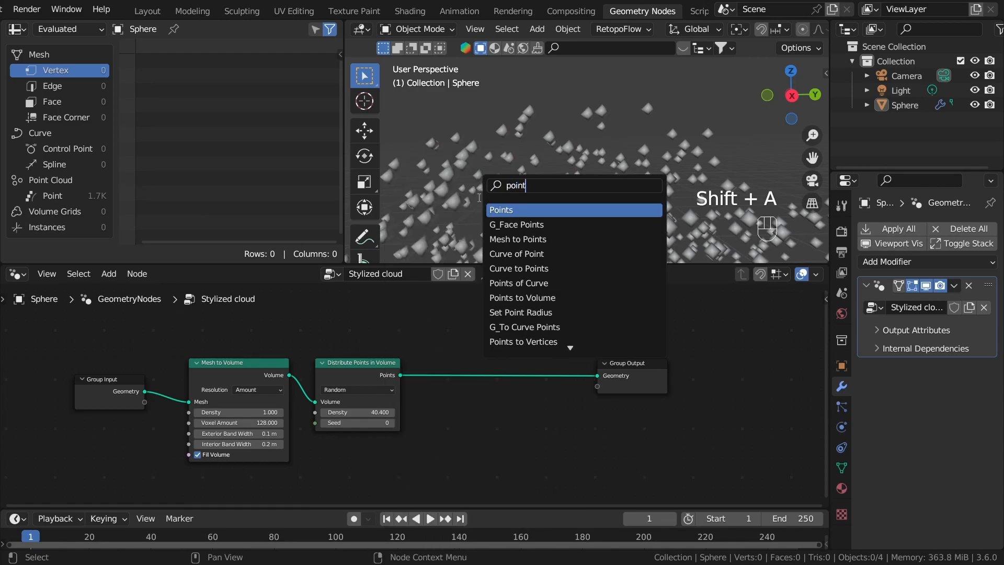
type("nt")
left_click(522, 299)
left_click(478, 379)
Set the Radius of the Points to Volume node to 0.28 m.
scroll(591, 209, "down", 7)
middle_click_drag(638, 213, 674, 163, "shift")
scroll(675, 161, "up", 2)
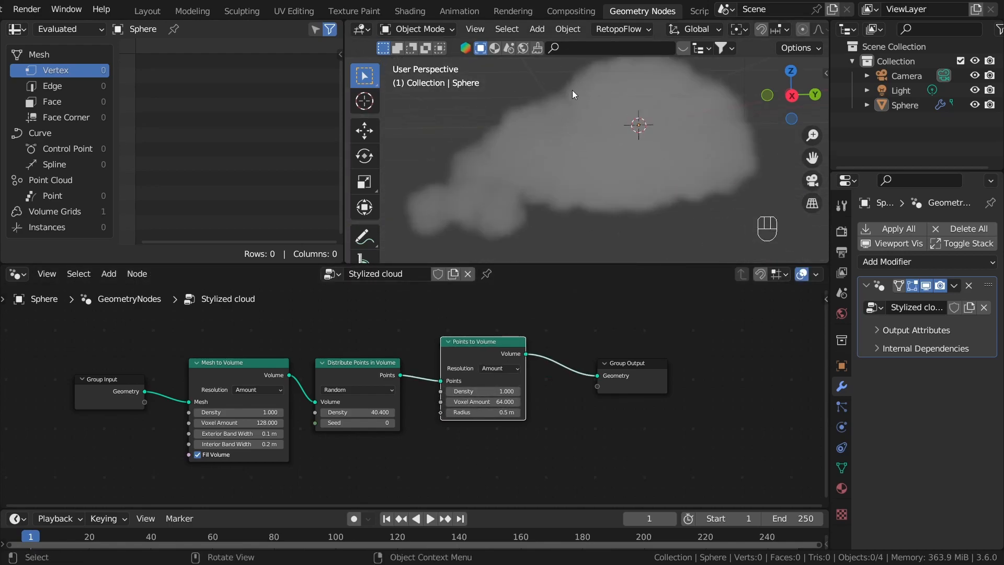
middle_click_drag(649, 103, 578, 127, "shift")
scroll(578, 128, "up", 1)
scroll(597, 453, "up", 5)
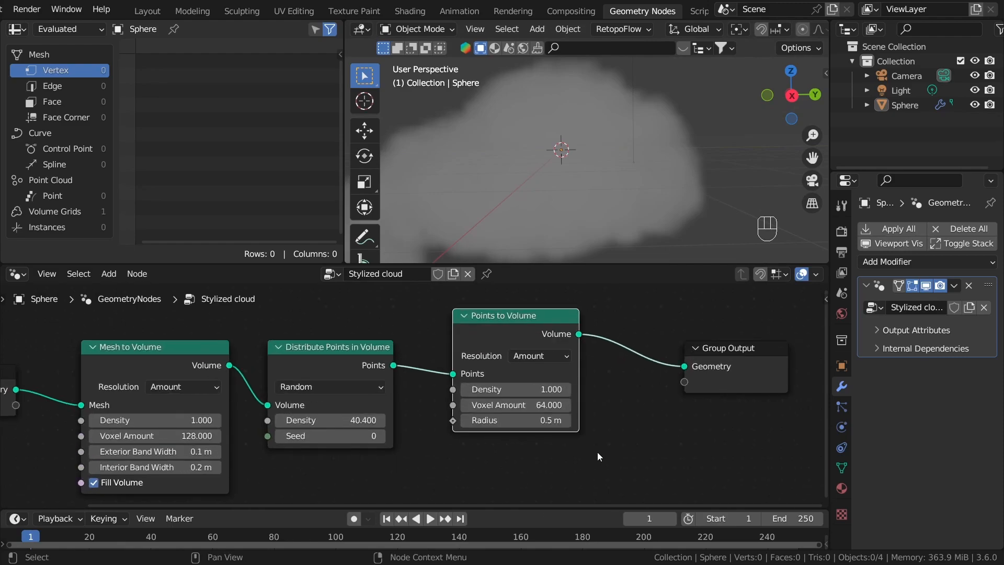
middle_click_drag(508, 439, 502, 437)
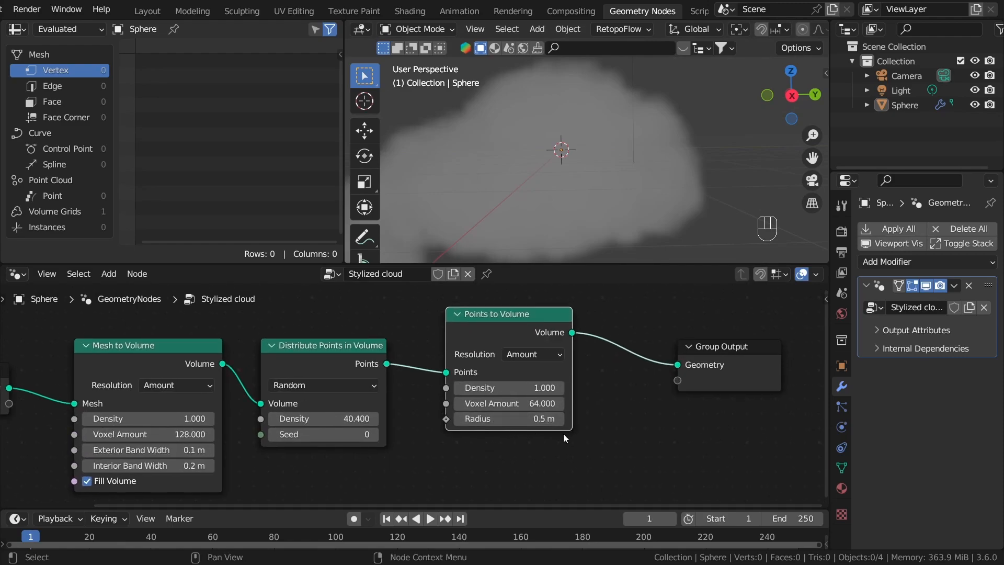
scroll(560, 431, "up", 1)
left_click_drag(550, 421, 518, 422, "shift")
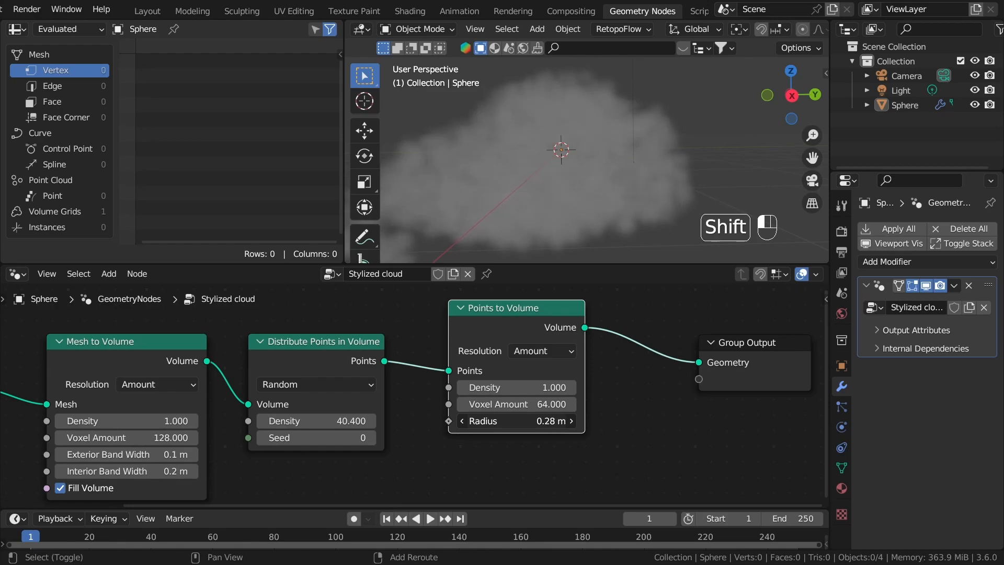
left_click(629, 422)
Set the Voxel Amount of the Points to Volume node to 128.
mouse_move(627, 401)
middle_mouse_down()
mouse_move(448, 432)
mouse_move(619, 412)
middle_mouse_up()
scroll(488, 441, "up", 1)
middle_click_drag(342, 455, 443, 440)
left_click(537, 402)
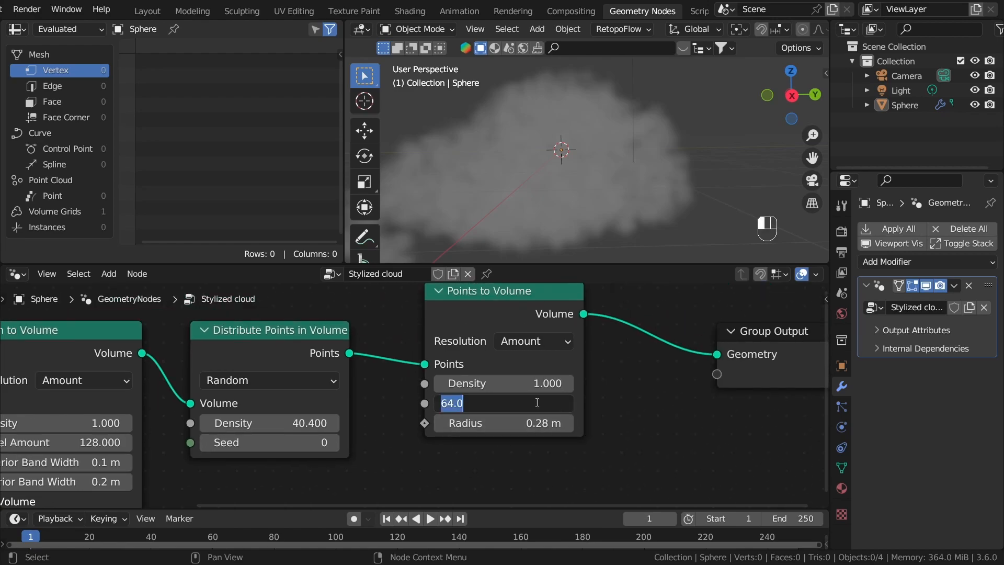
key("Return")
middle_click_drag(699, 400, 595, 422)
middle_click_drag(601, 167, 611, 156)
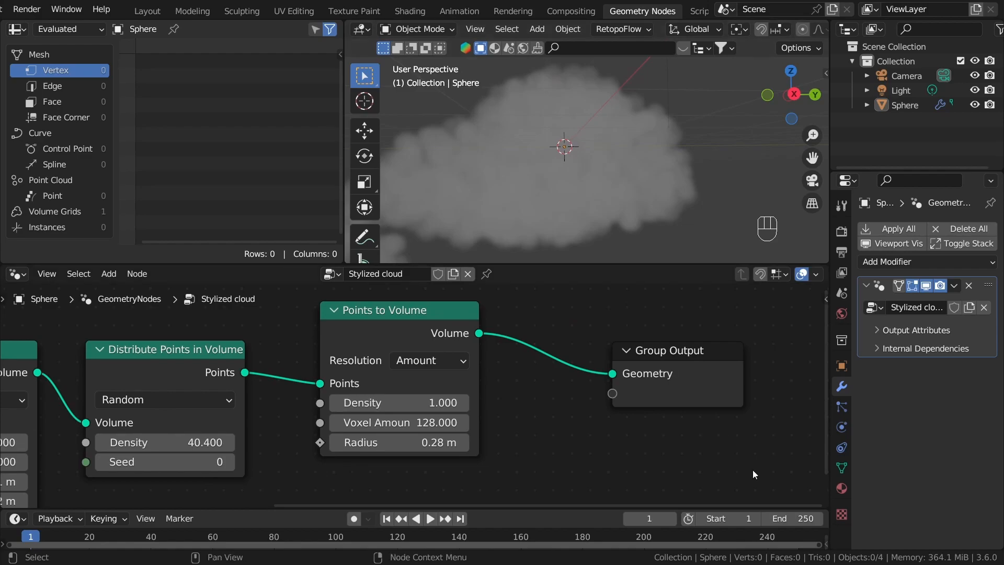
Move the Group Output node farther away and insert a Volume to Mesh node after Points to Volume.
scroll(753, 468, "down", 4)
middle_click_drag(597, 405, 451, 443)
left_click_drag(457, 423, 637, 392)
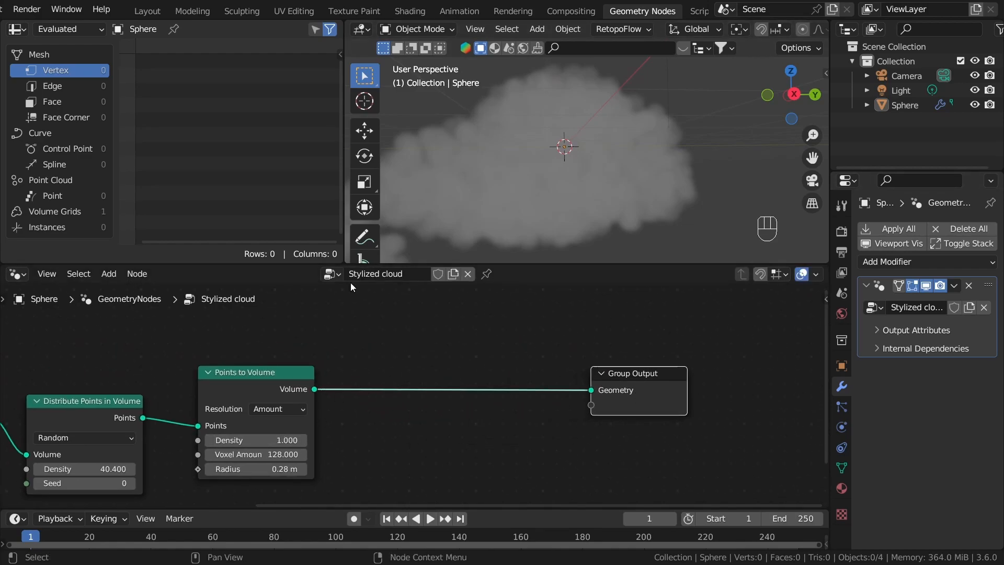
middle_click_drag(484, 146, 670, 137, "shift")
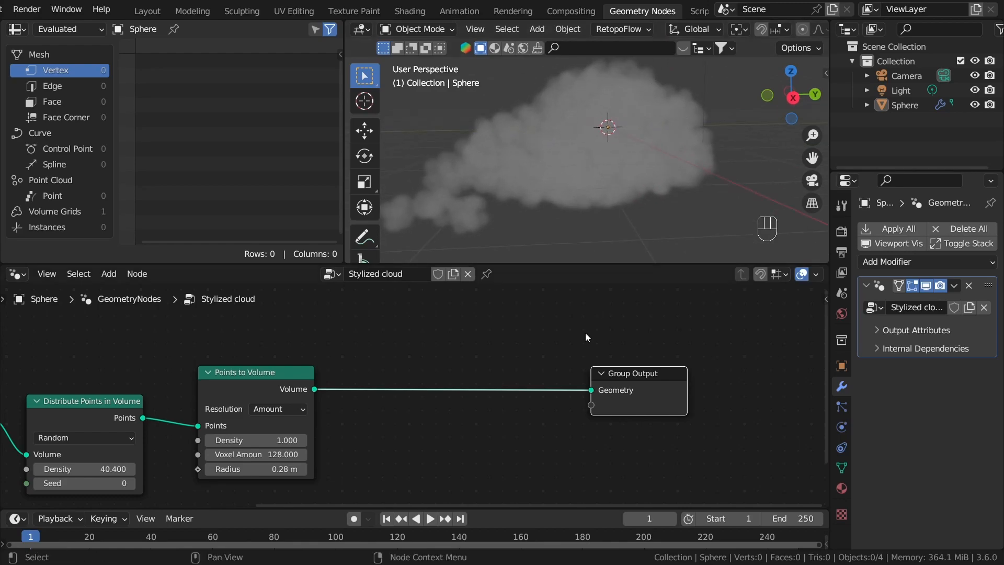
key("shift+a")
left_click(402, 180)
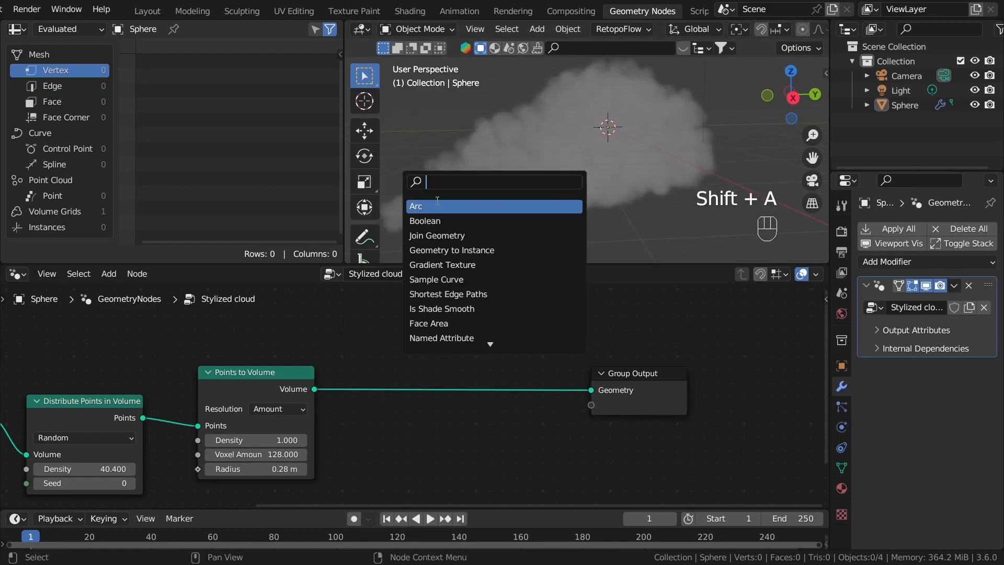
type("volume s")
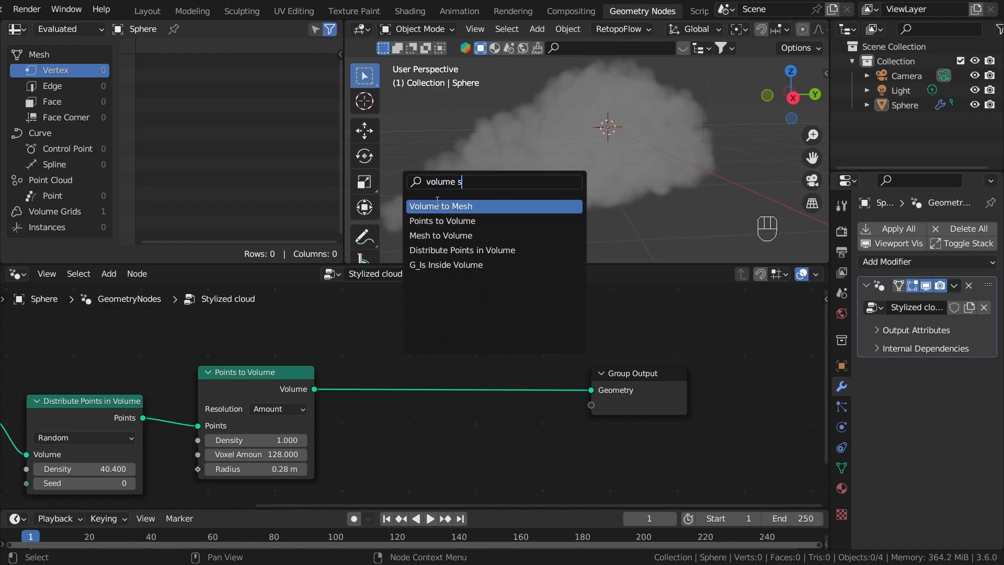
left_click(437, 200)
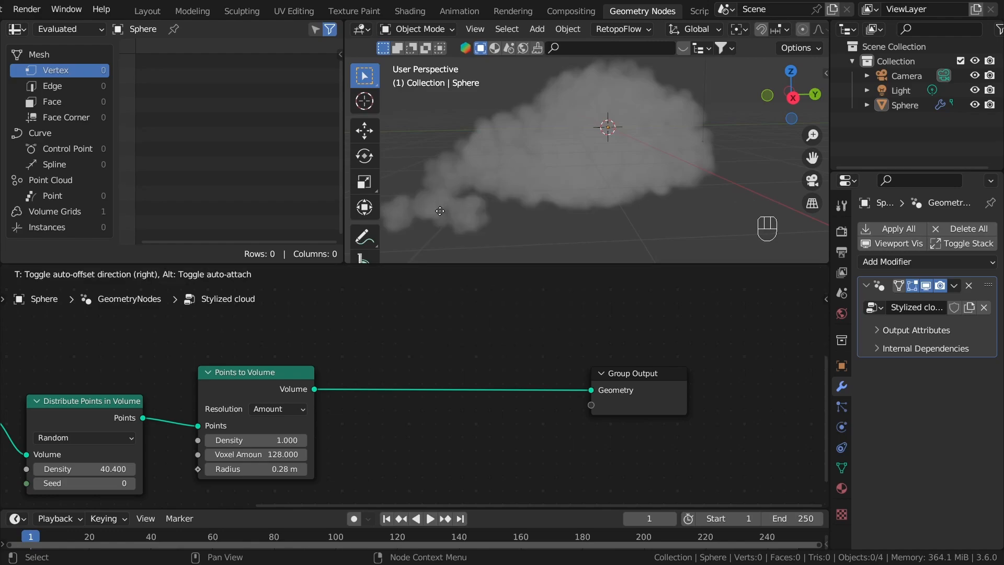
left_click(384, 398)
middle_click_drag(564, 237, 643, 183)
Make room before Group Output and insert a Set Shade Smooth node after Volume to Mesh.
middle_click_drag(569, 408, 510, 398)
left_click_drag(572, 401, 682, 393)
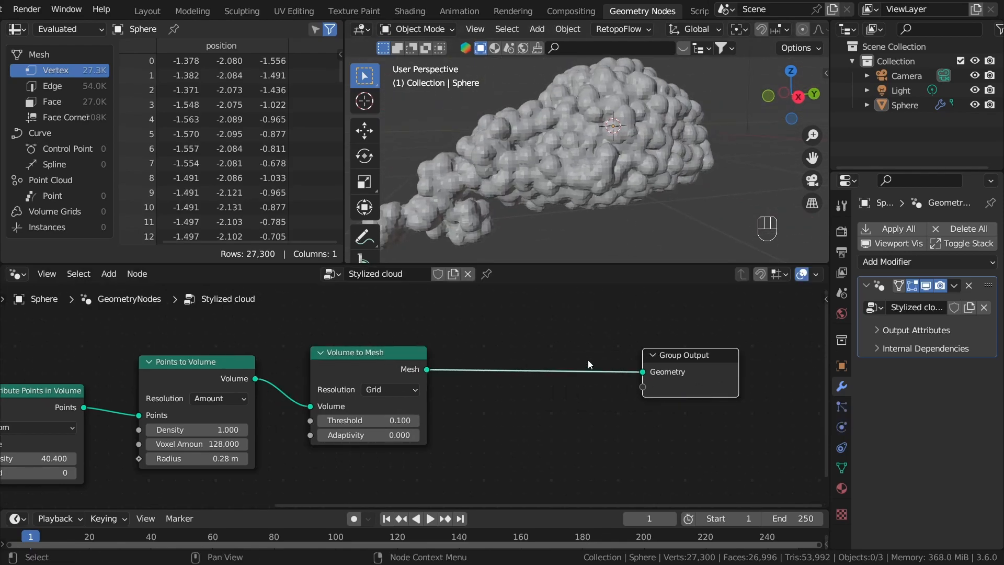
key("shift+a")
type("se")
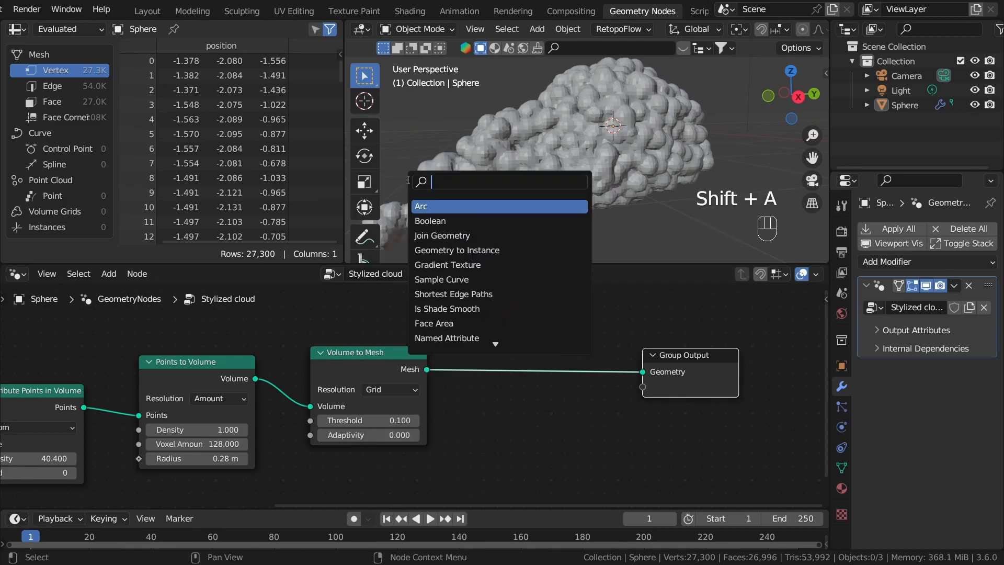
type("t")
type(" smo")
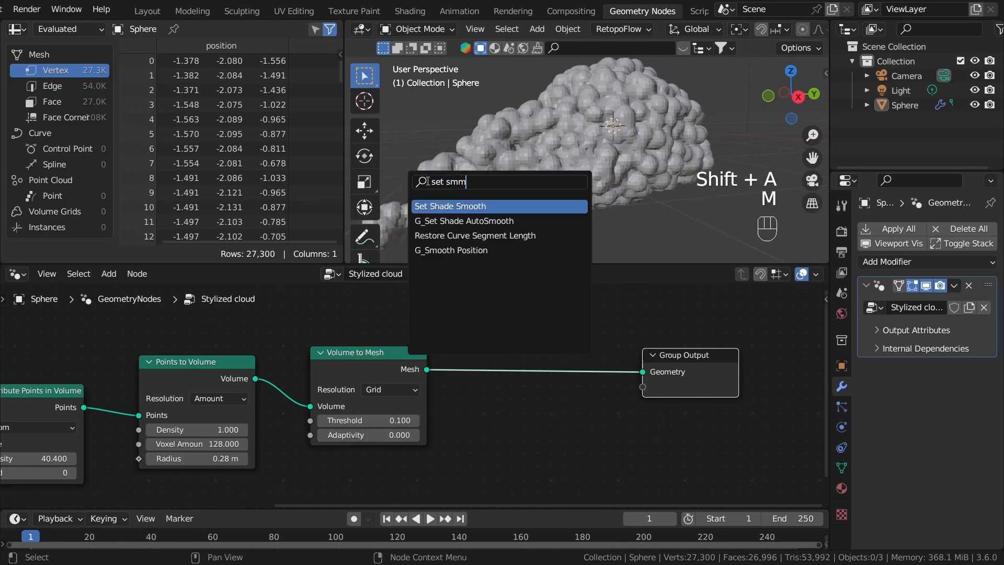
key("Return")
left_click(533, 387)
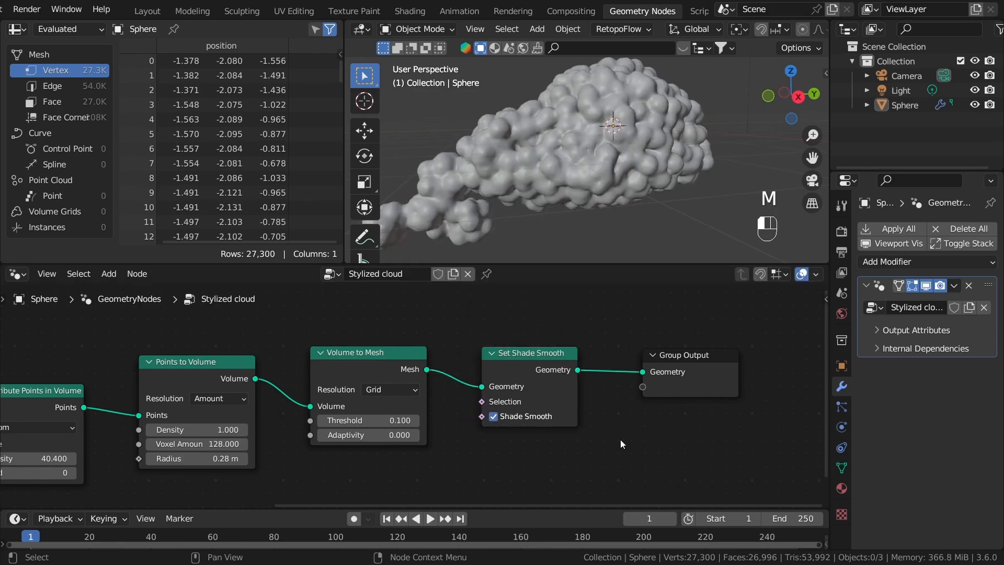
middle_click_drag(603, 186, 482, 245)
middle_click_drag(202, 385, 410, 359)
scroll(410, 359, "up", 2)
left_click_drag(420, 349, 399, 349)
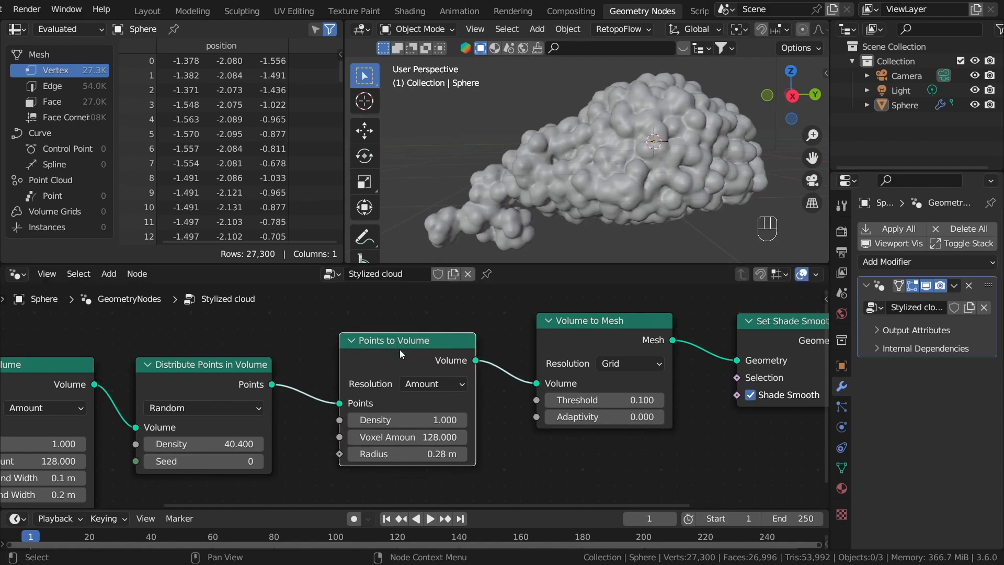
key("ctrl+z")
key("ctrl+z")
key("ctrl+z")
Move Points to Volume and all nodes after it away from Distribute Points in Volume to make room between them.
scroll(676, 465, "down", 3)
left_click_drag(675, 459, 303, 315)
left_click_drag(277, 370, 416, 377)
left_click(330, 357)
middle_click_drag(238, 387, 418, 378)
scroll(418, 379, "up", 1)
scroll(417, 386, "up", 1)
left_click_drag(360, 380, 356, 383)
left_click_drag(634, 368, 632, 369)
Insert a Set Position node between Distribute Points in Volume and Points to Volume.
key("shift+a")
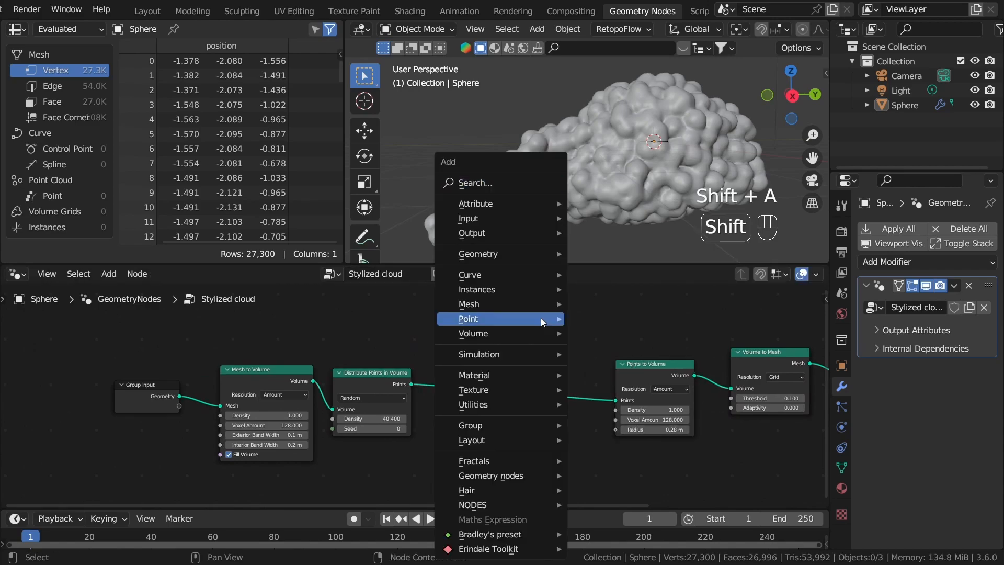
left_click(500, 185)
type("set")
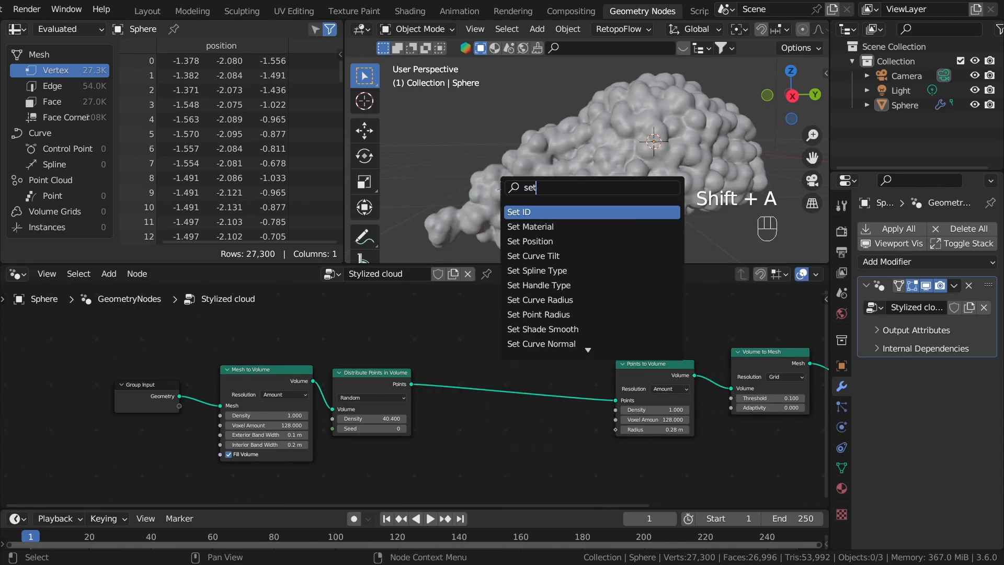
type("po")
key("Return")
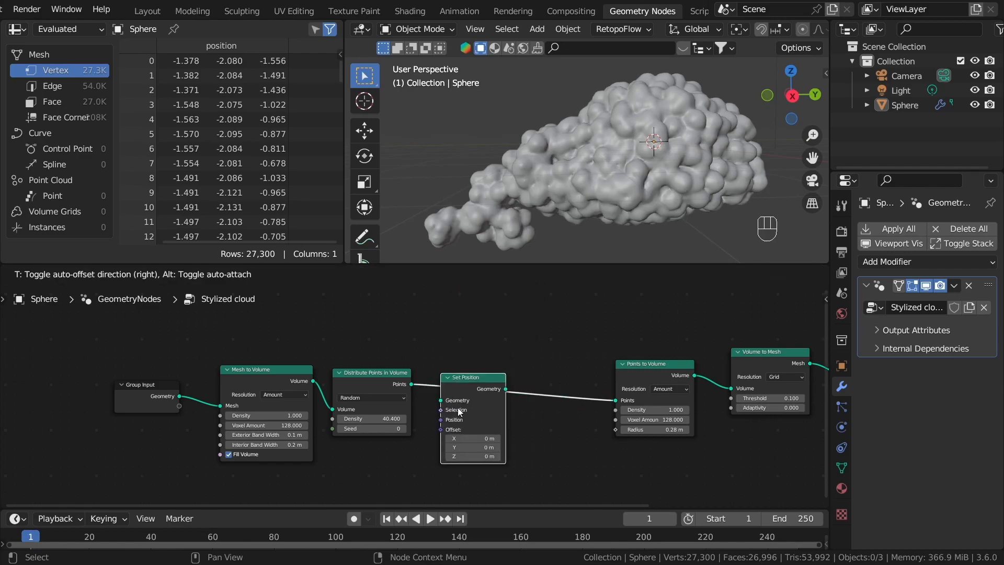
left_click(497, 378)
left_click_drag(489, 375, 504, 366)
left_click(575, 407)
Try a Y Offset of -0.18 m in the Set Position node, and undo it.
middle_click_drag(581, 412, 596, 317)
scroll(595, 317, "up", 5)
mouse_move(478, 356)
left_mouse_down("shift")
mouse_move(521, 356)
mouse_move(469, 370)
left_mouse_up("shift")
key("ctrl+z")
key("ctrl+z")
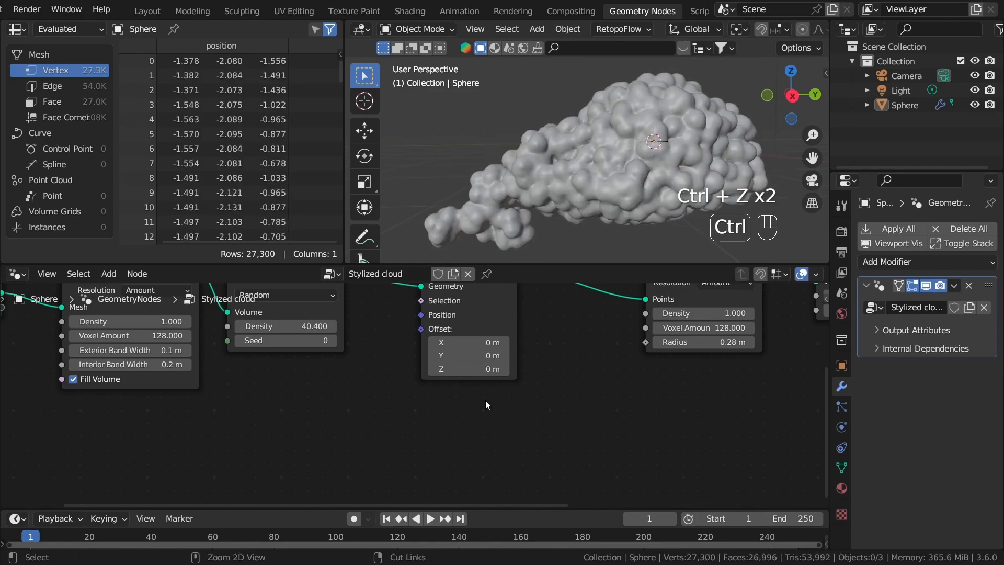
scroll(458, 373, "up", 2)
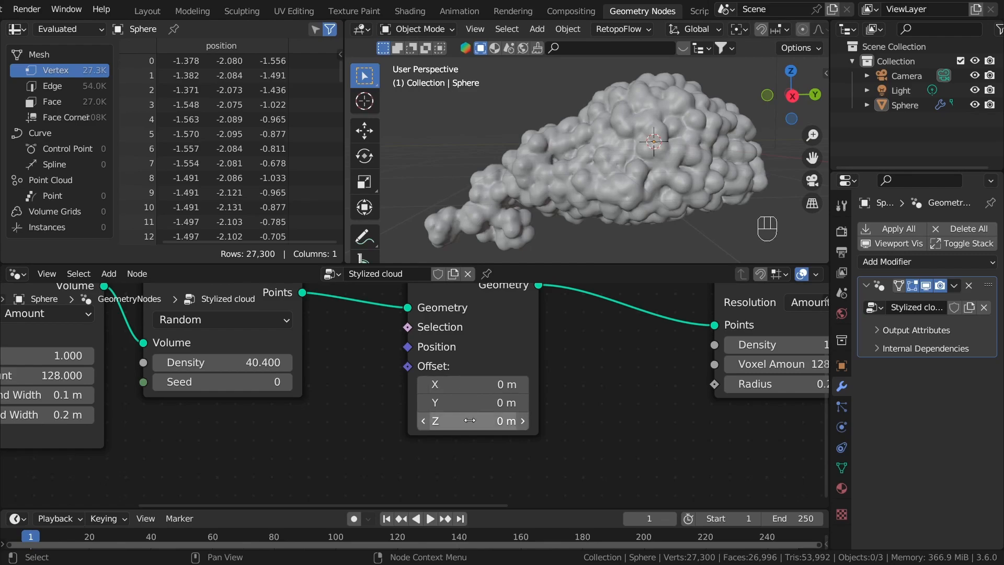
left_click_drag(491, 403, 482, 403, "shift")
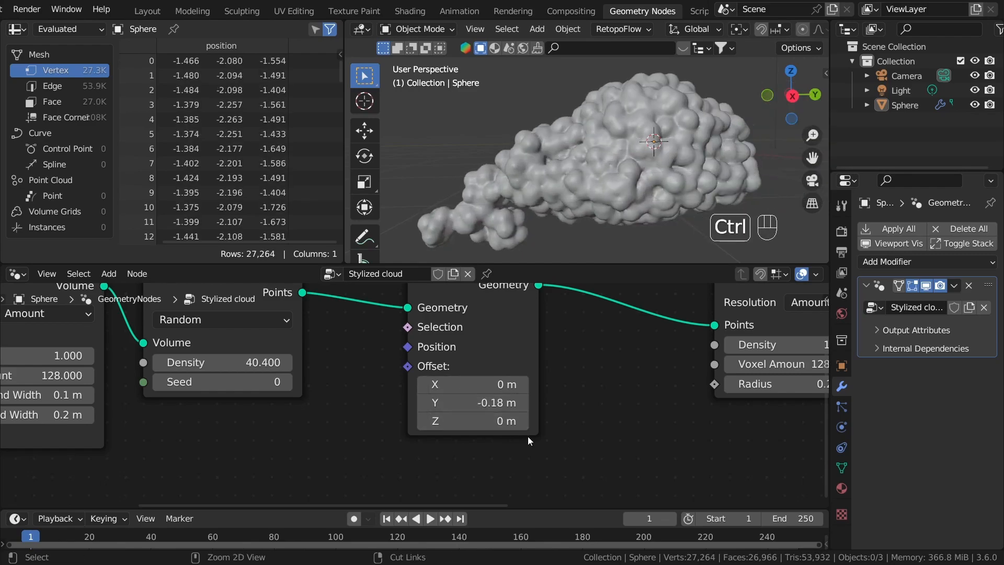
key("ctrl+z")
Add a Noise Texture node in the empty area below the node chain.
scroll(419, 396, "down", 2)
scroll(457, 387, "down", 2)
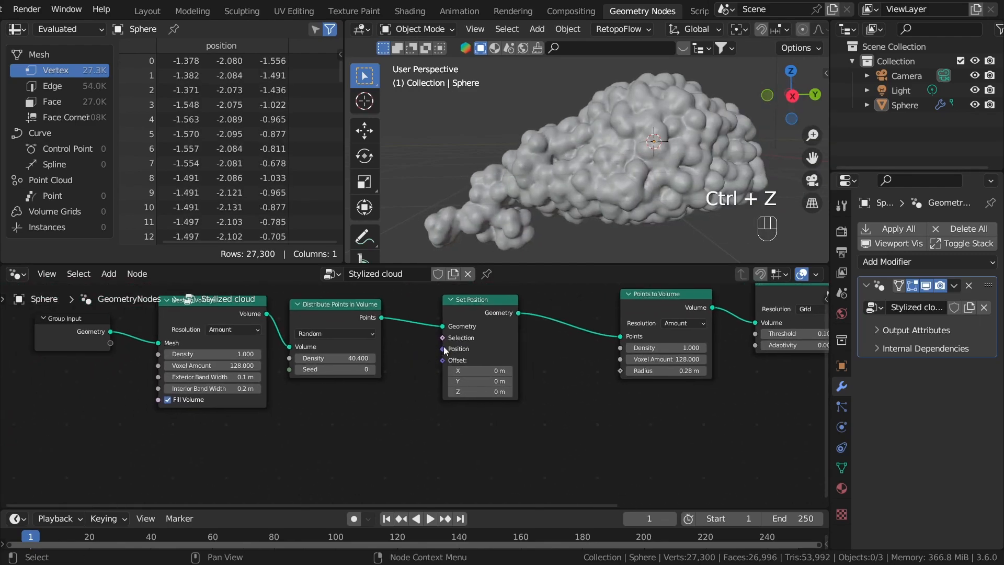
scroll(554, 410, "down", 2)
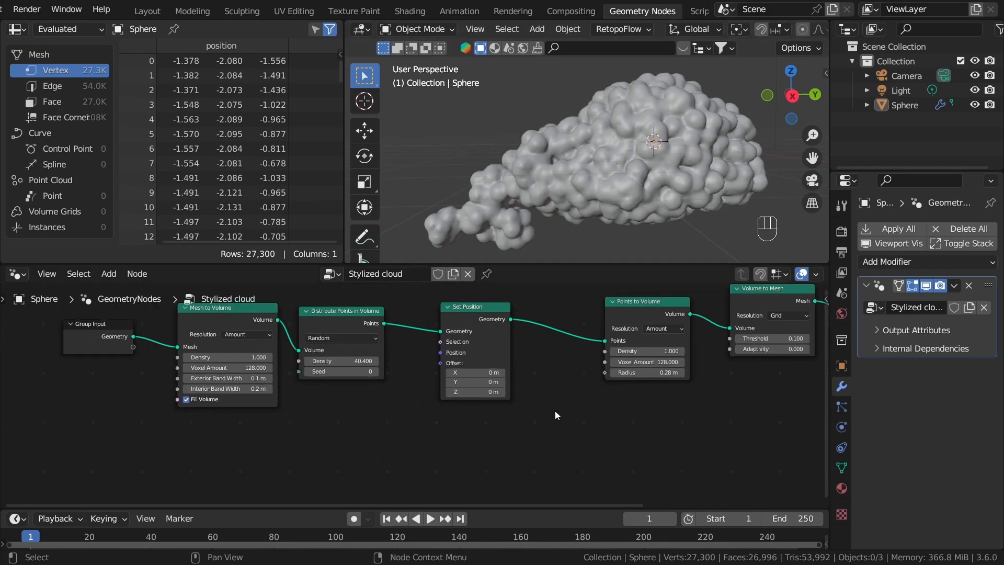
middle_click_drag(384, 365, 530, 338)
scroll(530, 338, "down", 4)
key("shift+a")
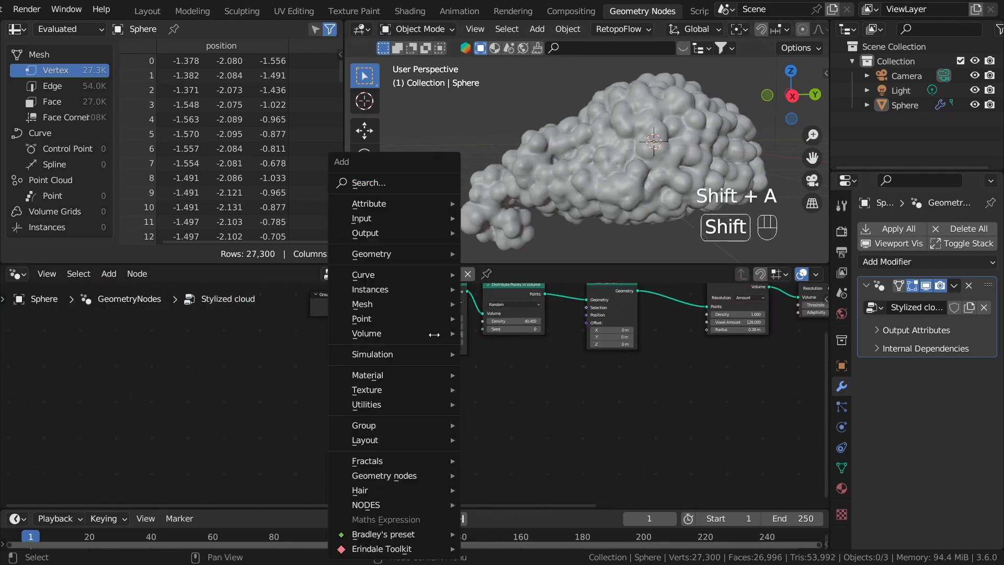
left_click(413, 183)
type("b")
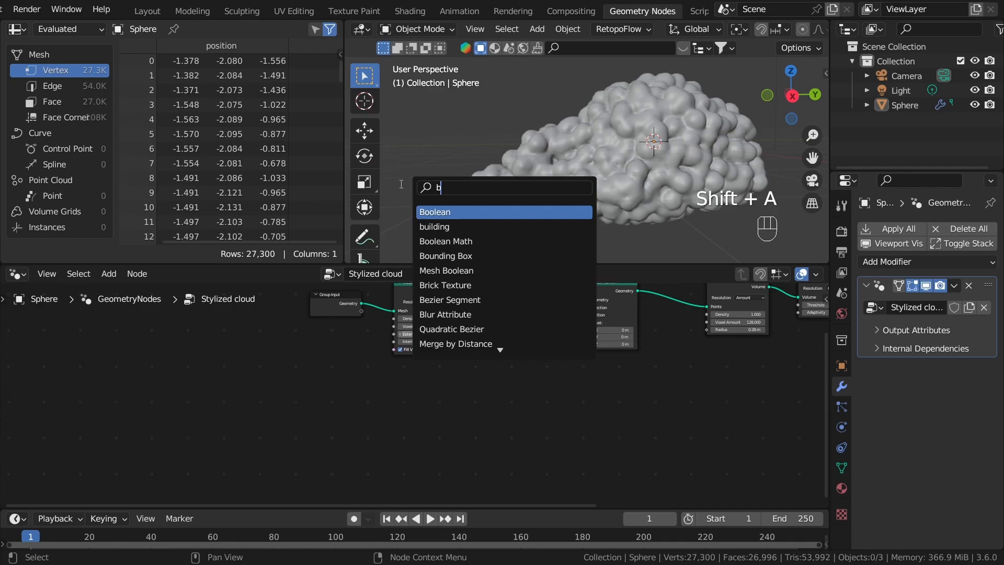
key("BackSpace")
type("noi")
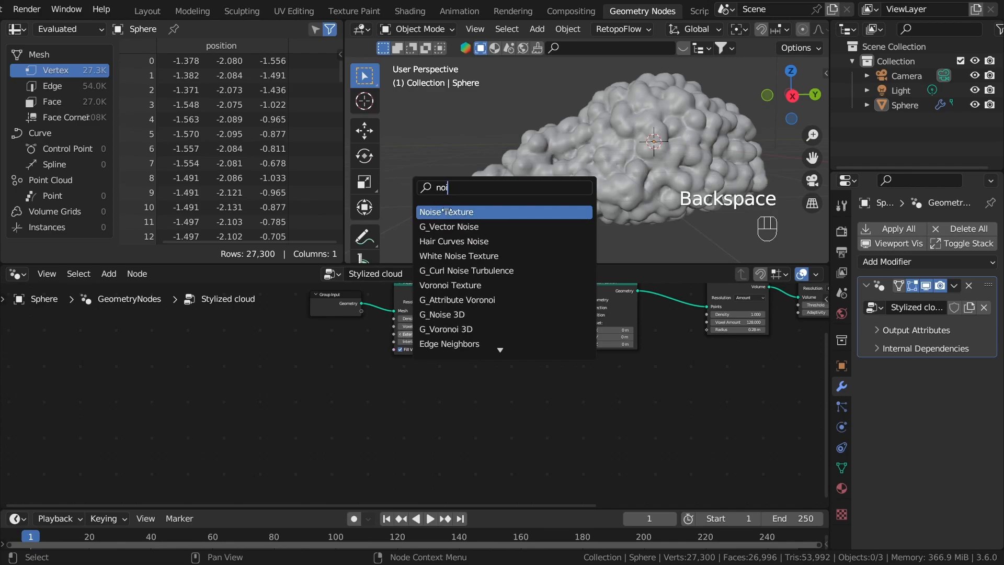
left_click(446, 211)
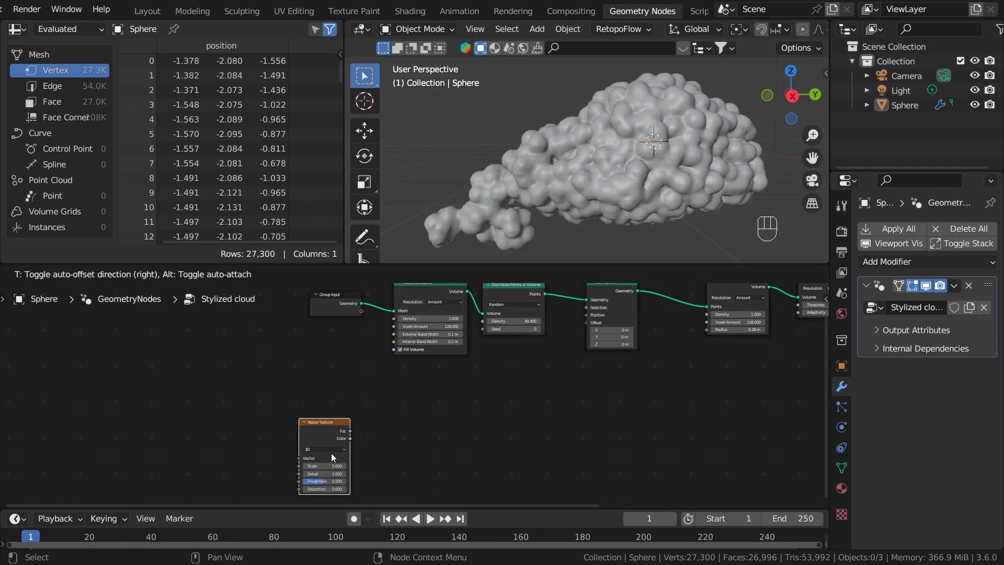
Preview the Noise Texture's Fac output with a Viewer node and move the Viewer farther away from the texture.
scroll(308, 419, "up", 2)
left_click(302, 404, "ctrl+shift")
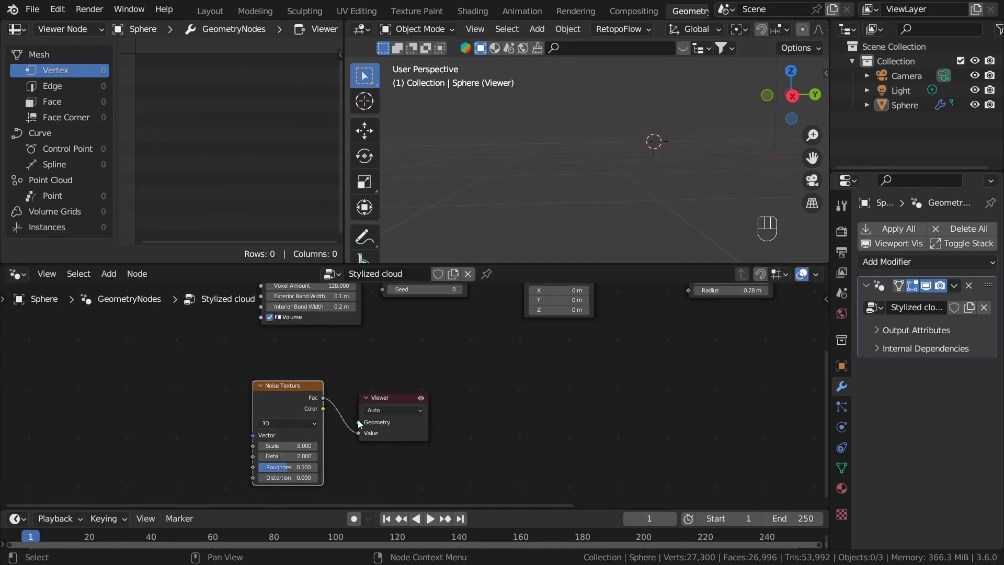
left_click_drag(397, 400, 602, 376)
middle_click_drag(521, 375, 493, 440)
scroll(530, 466, "up", 2)
middle_click_drag(547, 458, 547, 436)
scroll(546, 436, "up", 1)
scroll(419, 404, "down", 4)
middle_click_drag(426, 308, 397, 389)
scroll(397, 391, "up", 3)
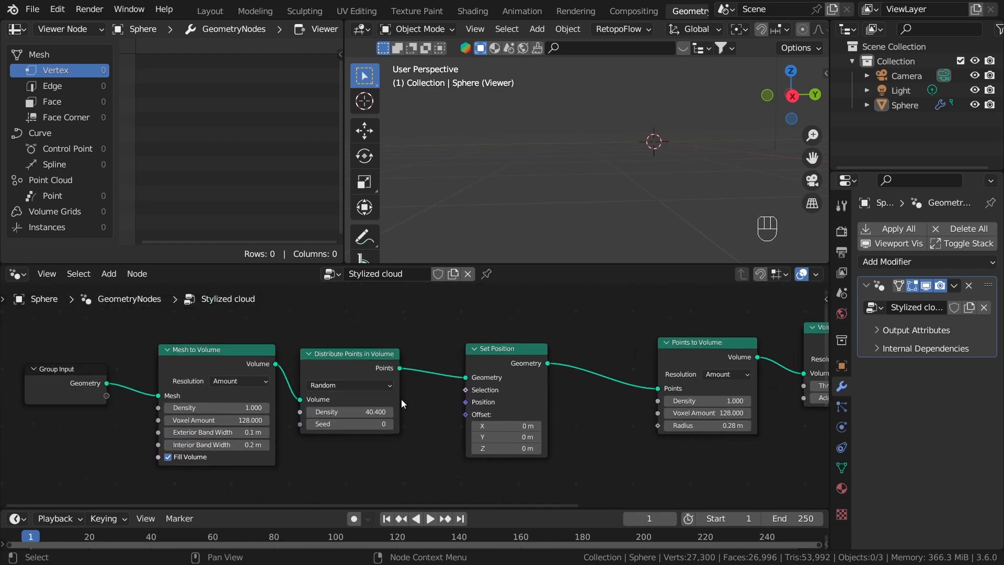
Feed the Distribute Points in Volume output into the Viewer's Geometry to preview the noise on the points.
middle_click_drag(550, 472, 524, 380)
left_click(359, 294, "ctrl+shift")
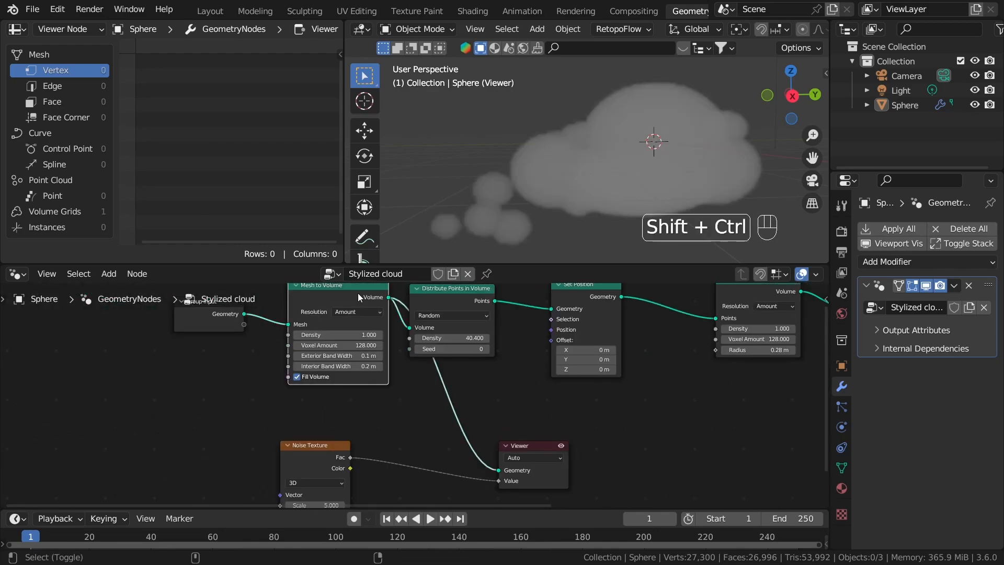
left_click(459, 288, "ctrl+shift")
middle_click_drag(465, 382, 436, 321)
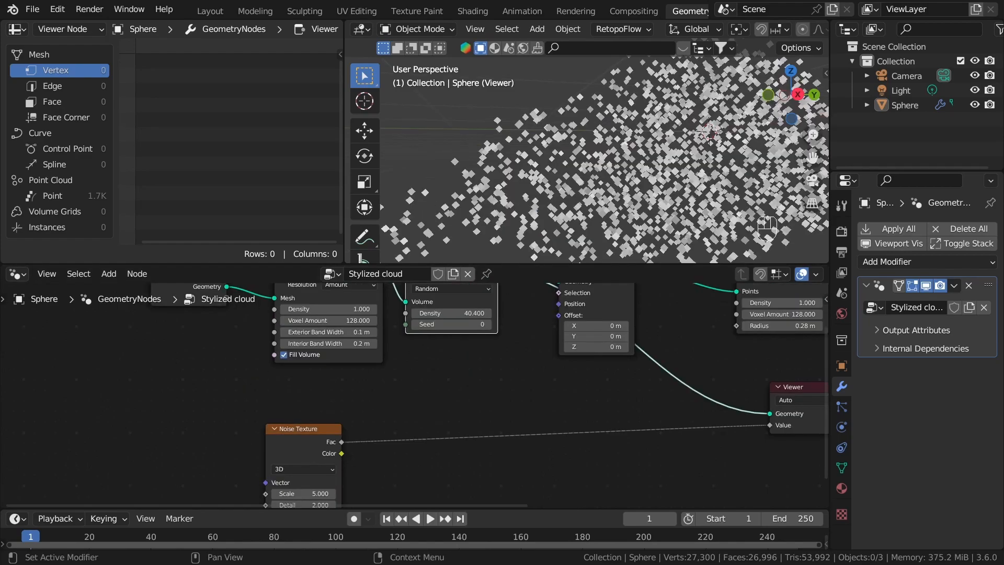
middle_click_drag(560, 501, 570, 469)
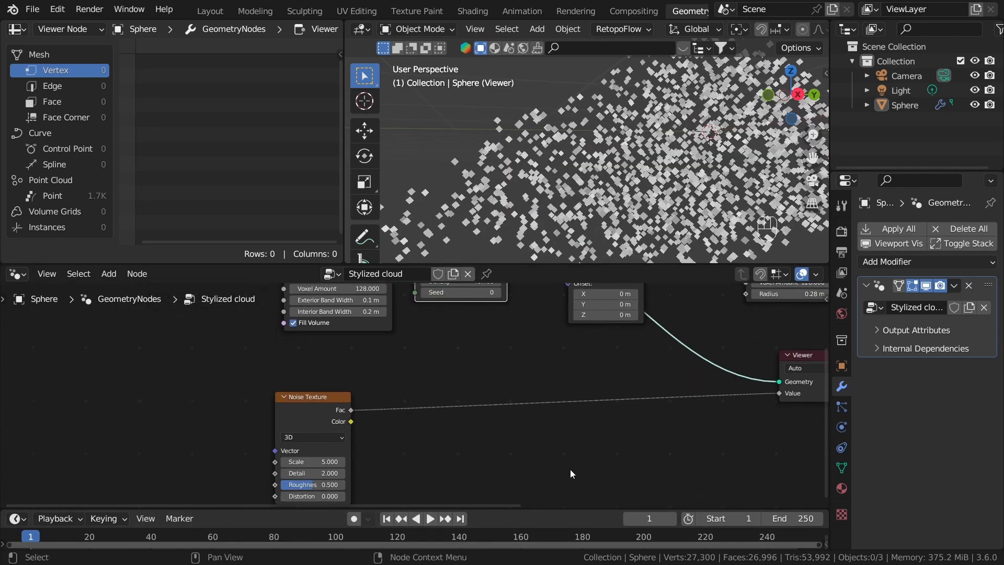
middle_click_drag(457, 426, 498, 406)
scroll(498, 406, "up", 2)
scroll(414, 397, "up", 1)
scroll(416, 389, "down", 6)
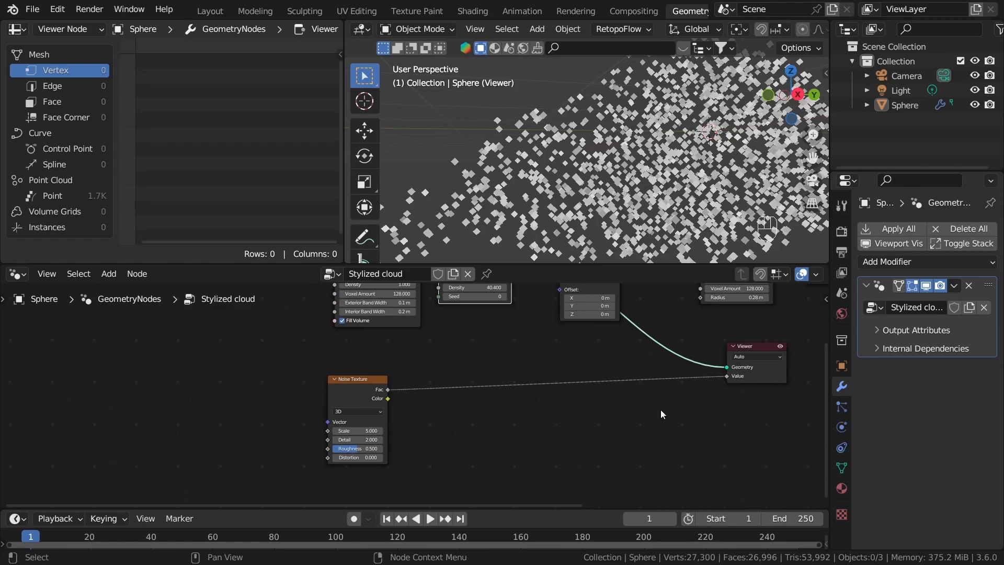
Switch the Noise Texture to 4D and set its W value to 21.300.
scroll(425, 396, "up", 6)
left_click(295, 421)
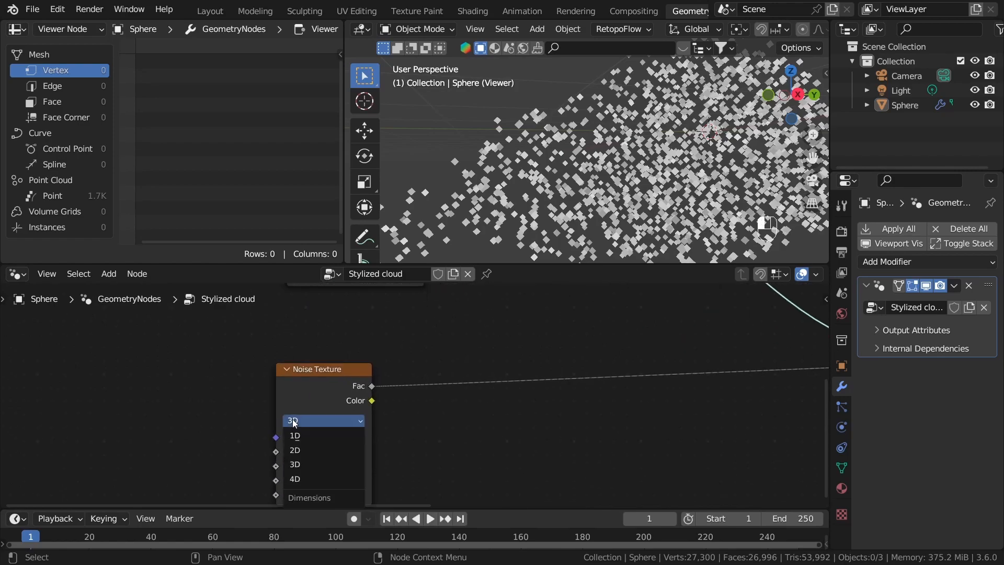
left_click(313, 477)
middle_click_drag(463, 416, 482, 388)
left_click_drag(372, 424, 445, 424)
left_click(311, 376)
Examine the previewed noise values on the point cloud from a different angle and distance.
scroll(559, 380, "down", 8)
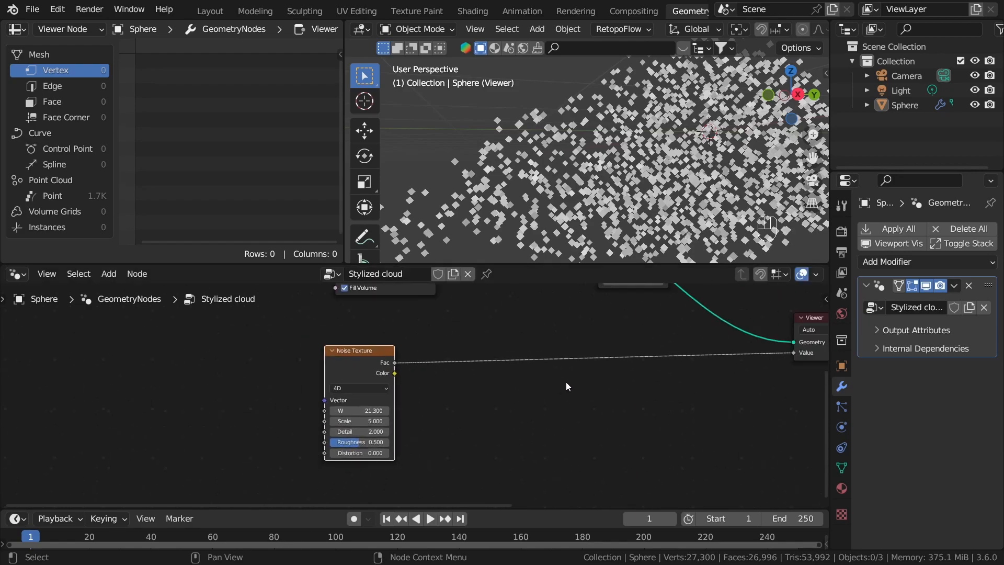
middle_click_drag(573, 376, 401, 397)
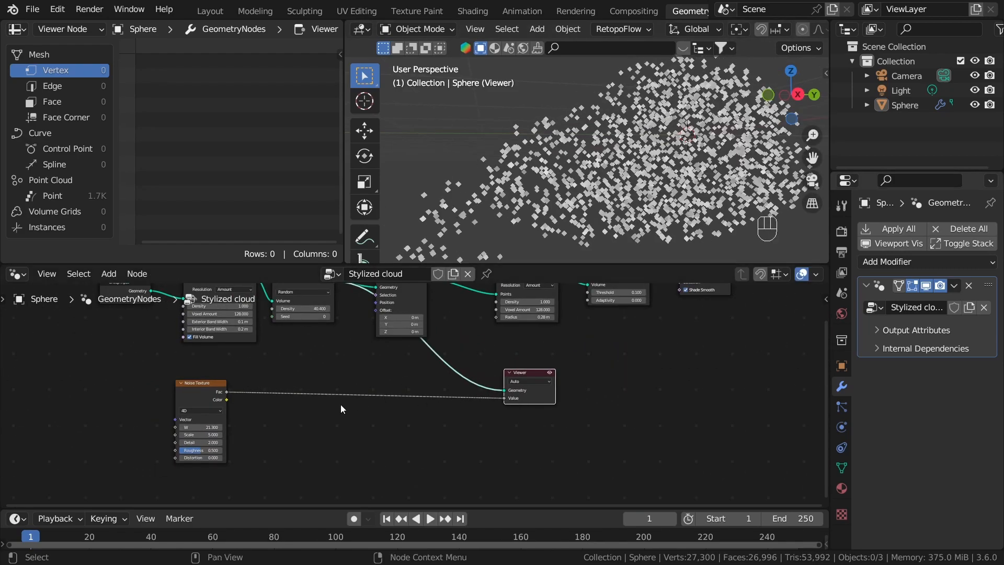
middle_click_drag(340, 404, 529, 358)
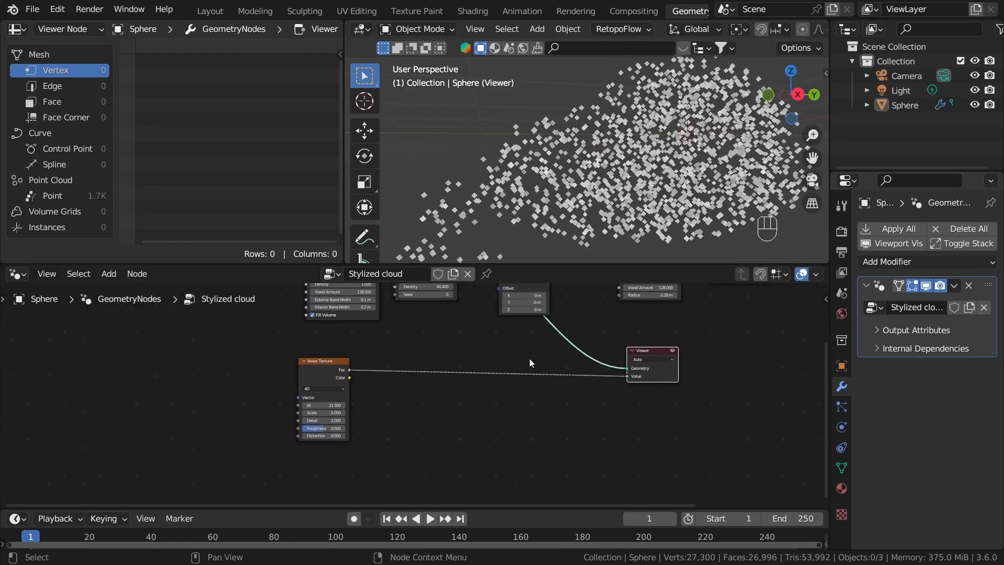
scroll(450, 378, "up", 2)
middle_click_drag(627, 141, 800, 157)
scroll(677, 142, "down", 4)
middle_click_drag(627, 141, 757, 118)
middle_click_drag(606, 184, 629, 172)
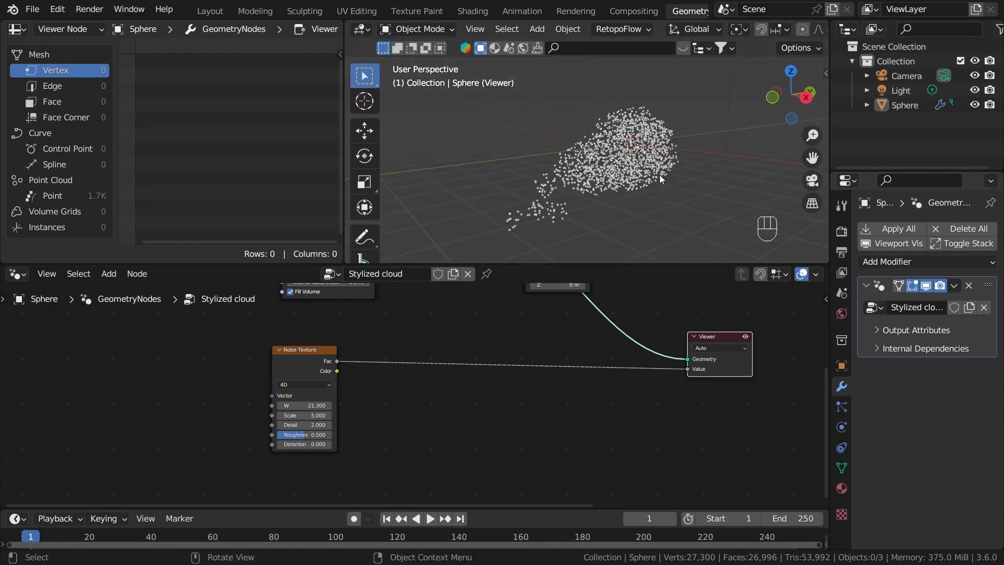
Add a Separate XYZ node fed by the Noise Texture's Color output and place it next to the texture.
middle_click_drag(417, 425, 548, 375)
left_click_drag(421, 310, 325, 396)
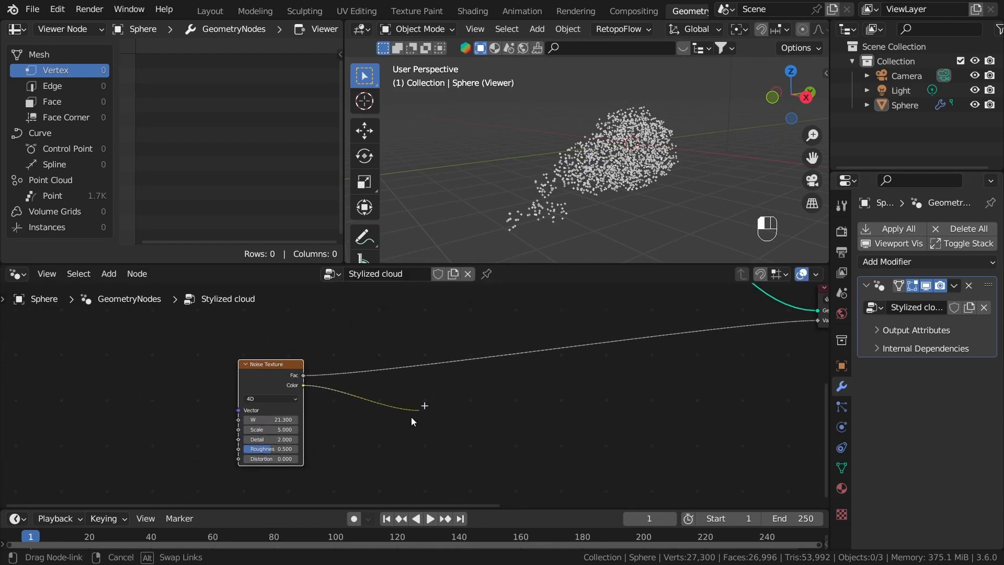
left_click_drag(422, 394, 420, 390)
type("sep")
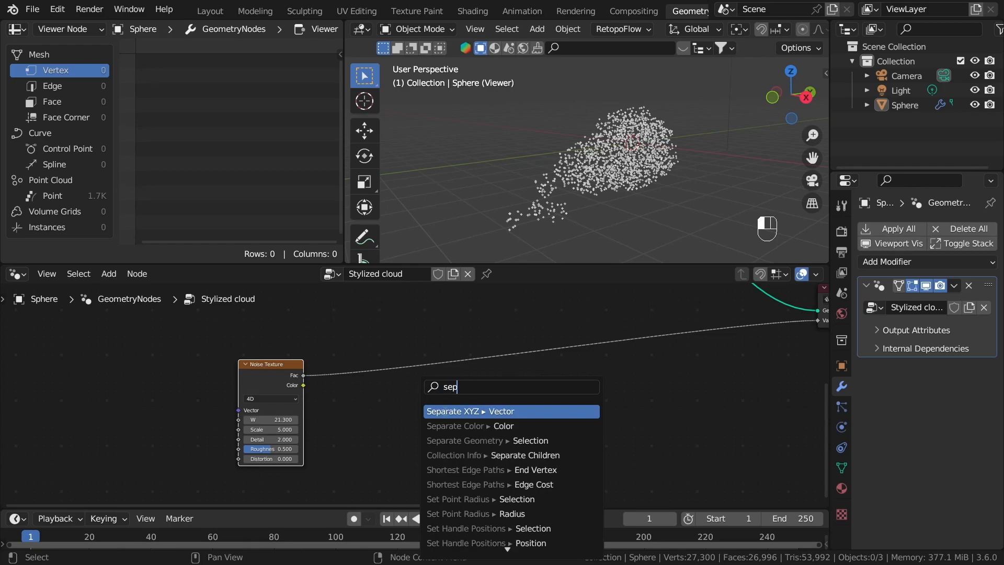
left_click(445, 411)
left_click(415, 348)
scroll(444, 356, "up", 5)
left_click_drag(471, 333, 412, 366)
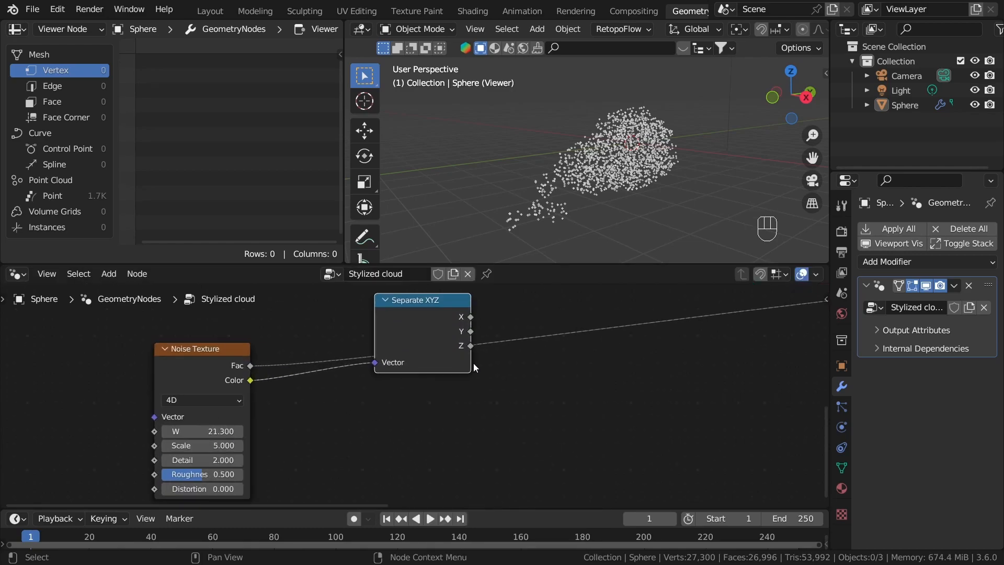
left_click_drag(587, 402, 588, 402)
left_click_drag(431, 327, 373, 374)
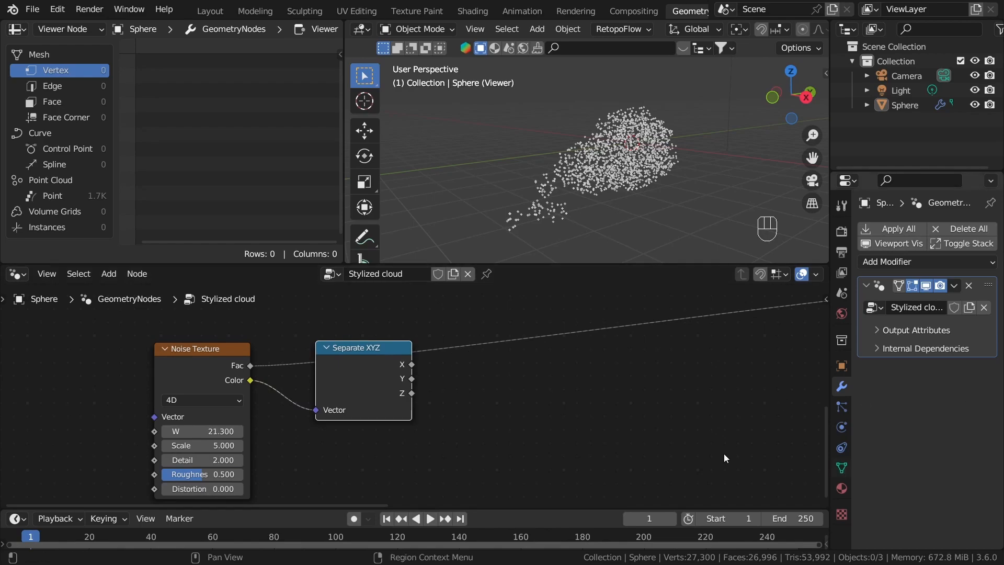
Preview the separate outputs of the Separate XYZ node in turn with the Viewer, ending on Z.
left_click(372, 371, "ctrl+shift")
left_click(372, 372, "ctrl+shift")
left_click(372, 372, "ctrl+shift")
left_click(372, 372, "ctrl+shift")
left_click(373, 372, "ctrl+shift")
left_click(372, 372, "ctrl+shift")
middle_click_drag(428, 376, 347, 406)
Add a Color Ramp node fed by the X output of the Separate XYZ node.
left_click_drag(332, 395, 363, 381)
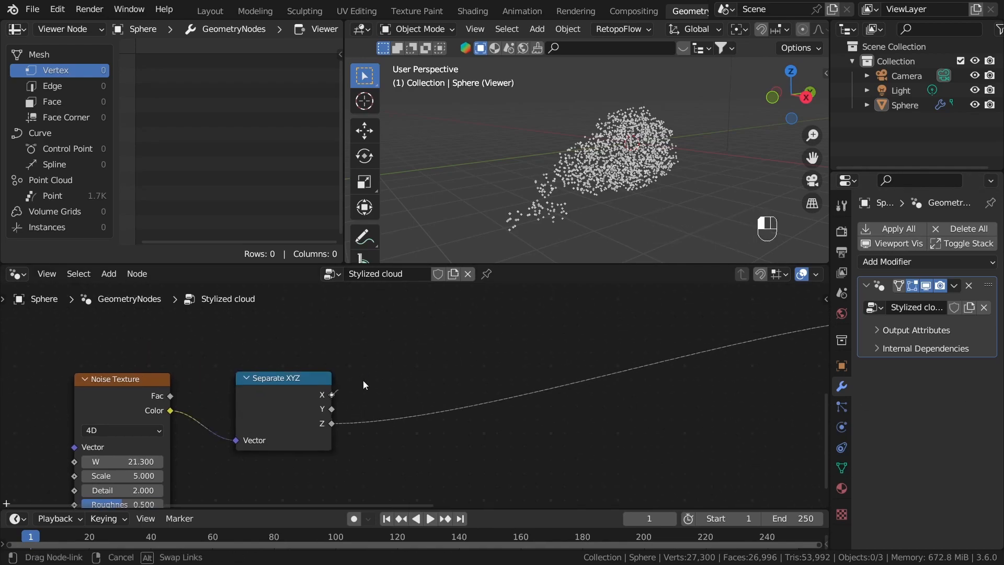
left_click_drag(459, 336, 459, 337)
type("ol")
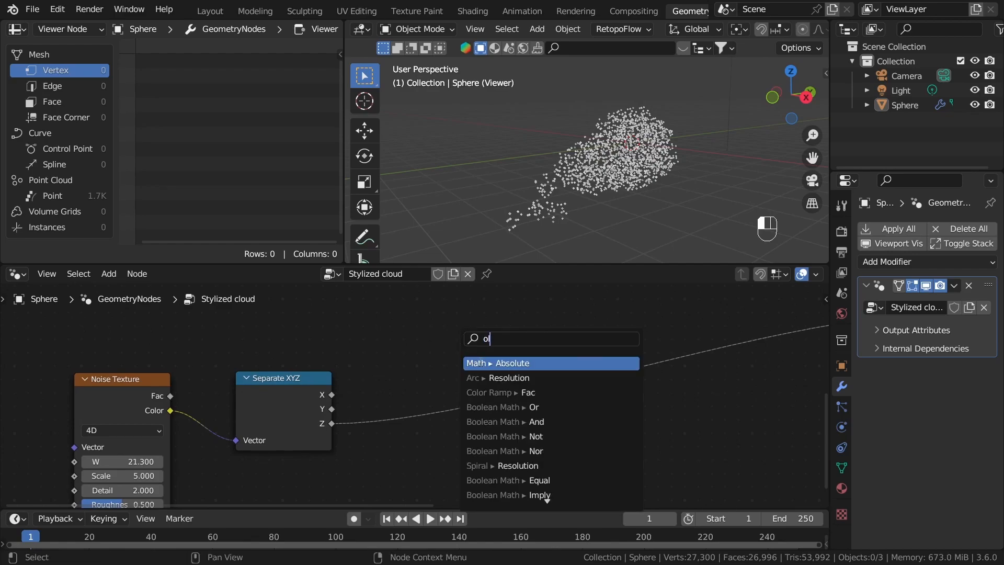
key("BackSpace")
key("BackSpace")
type("colorr")
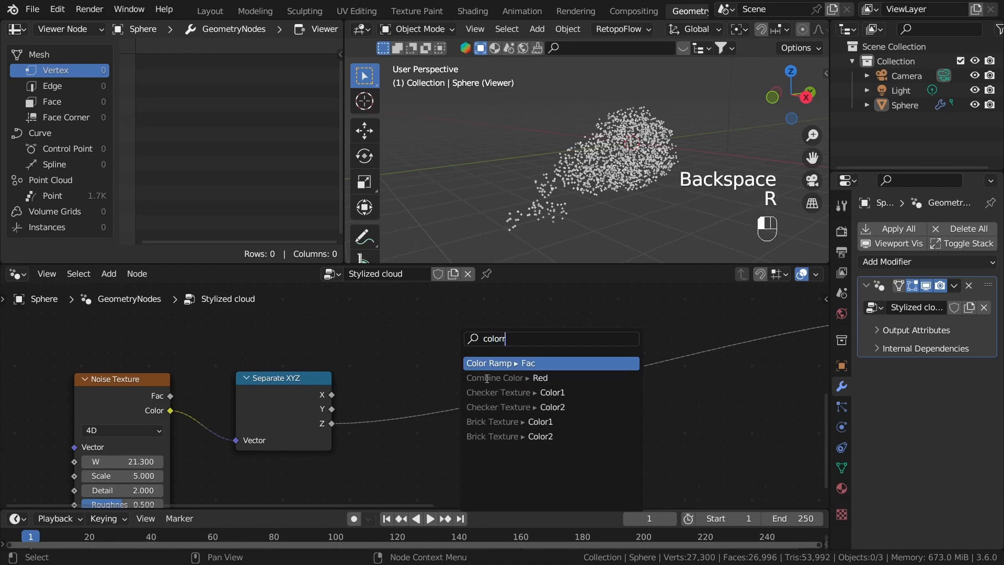
key("Return")
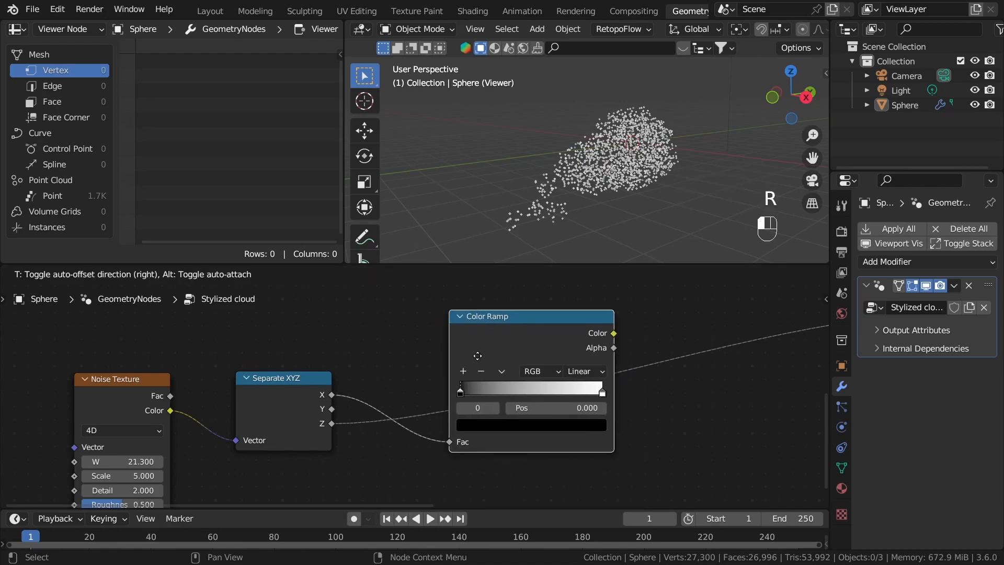
Preview the Color Ramp on the points and sharpen it, with the black stop near the middle and the white stop at 0.670.
left_click_drag(458, 373, 543, 378)
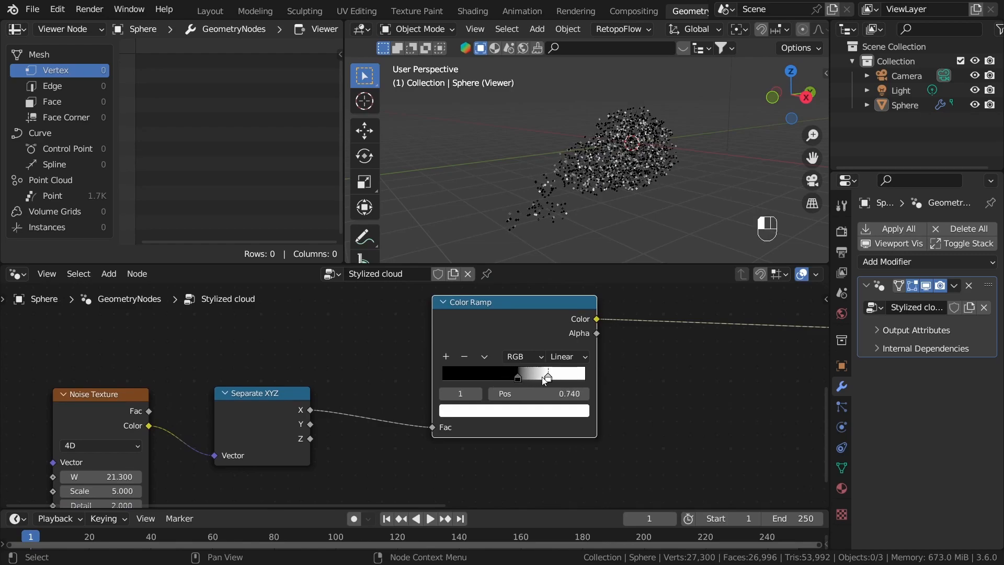
scroll(538, 361, "down", 3)
middle_click_drag(538, 360, 496, 408)
Move the Color Ramp closer to the Separate XYZ node and reposition the noise nodes as a group.
left_click_drag(496, 366, 439, 333)
middle_click_drag(433, 390, 480, 355)
scroll(484, 366, "down", 3)
left_click_drag(499, 430, 306, 374)
middle_click_drag(441, 386, 530, 337)
key("g")
left_click(407, 411)
Duplicate the Color Ramp twice below the original, keeping both copies fed by the Separate XYZ node's X output.
left_click(355, 302)
scroll(507, 335, "up", 2)
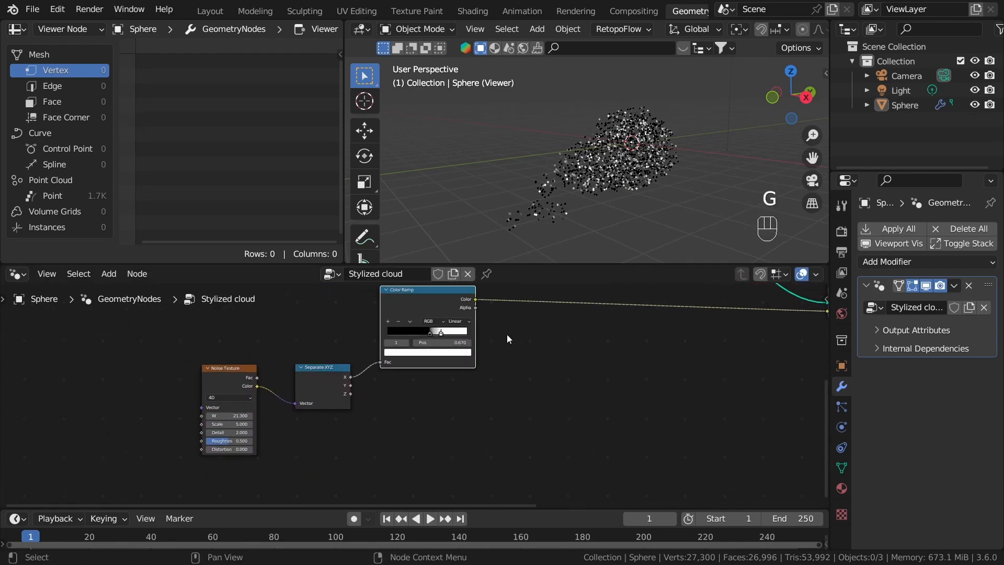
key("ctrl+shift+d")
left_click(509, 437)
scroll(509, 437, "down", 2)
middle_click_drag(509, 438, 494, 373)
key("ctrl+shift+d")
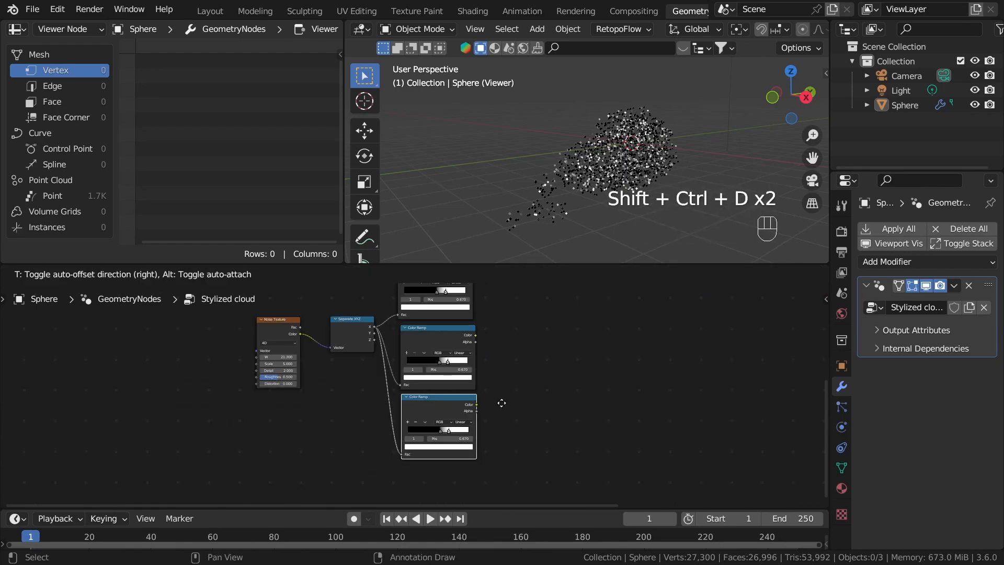
left_click(501, 405)
left_click(531, 381)
Vary the copied ramps' stops, with the white stop at 0.517 on the second Color Ramp and 0.771 on the third.
scroll(457, 375, "up", 3)
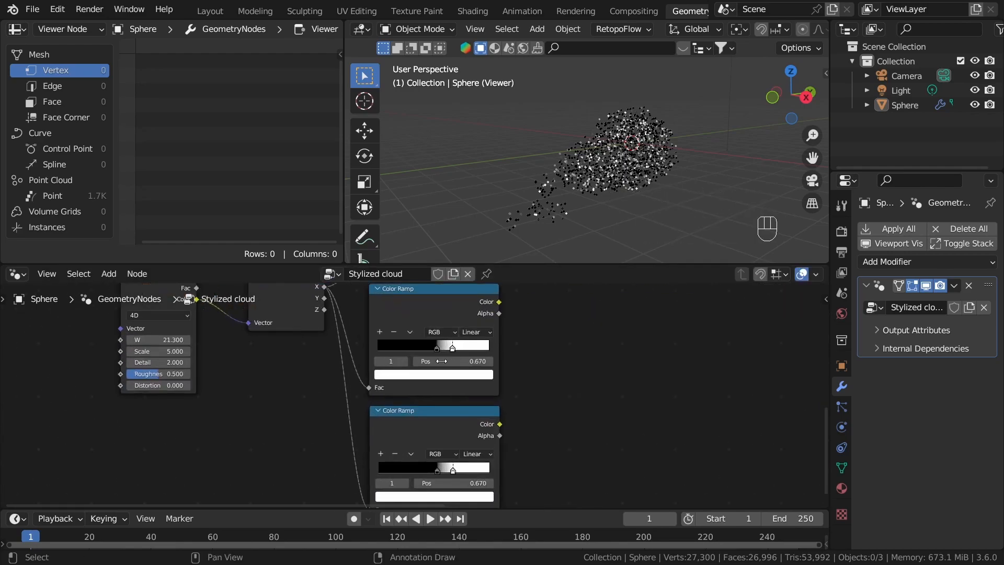
left_click_drag(428, 353, 426, 353)
middle_click_drag(459, 503, 455, 404)
left_click_drag(433, 370, 425, 368)
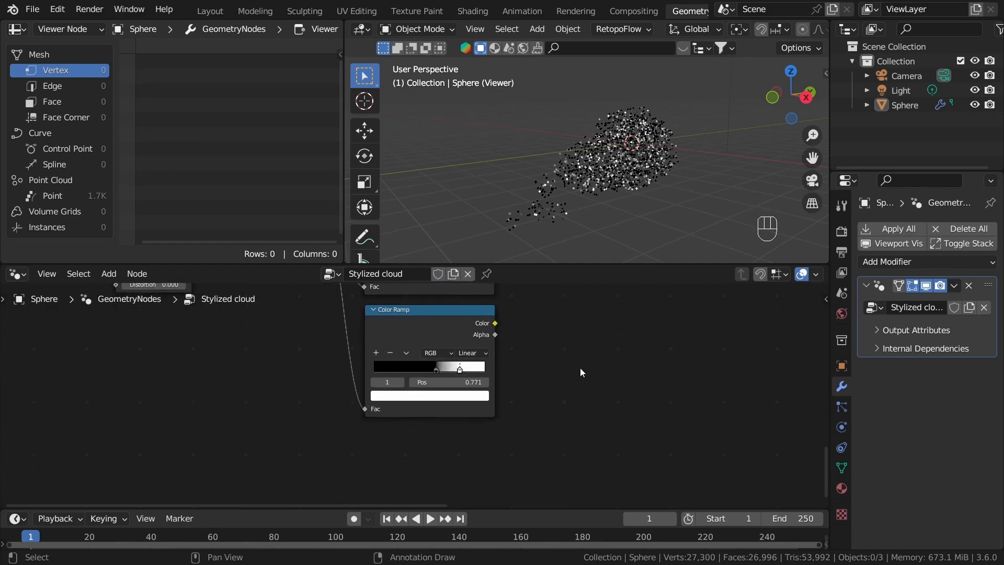
scroll(580, 369, "down", 5)
middle_click_drag(553, 288, 446, 421)
scroll(458, 415, "up", 2)
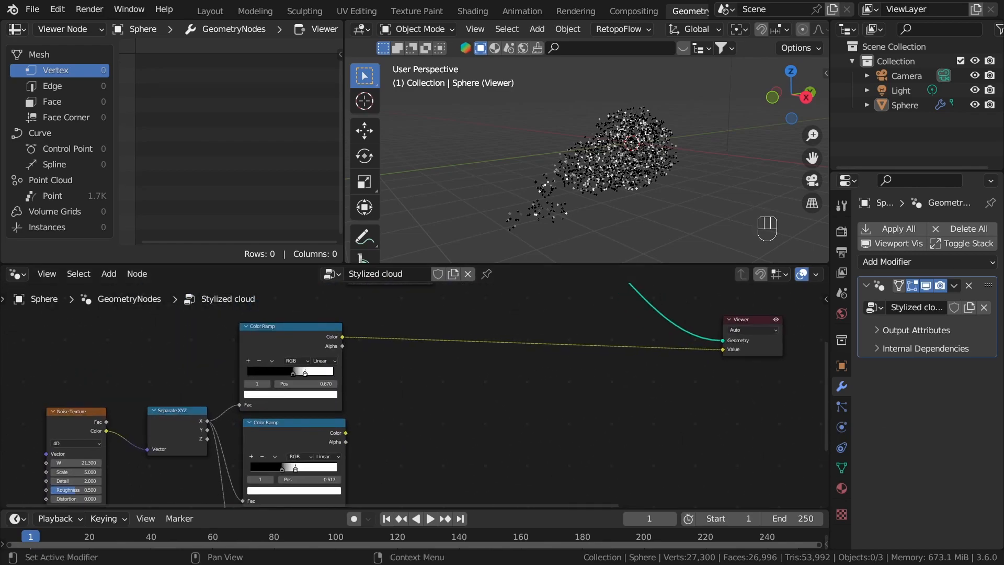
Examine the first Color Ramp's black and white pattern on the points from several angles and from the top view.
scroll(417, 396, "up", 4)
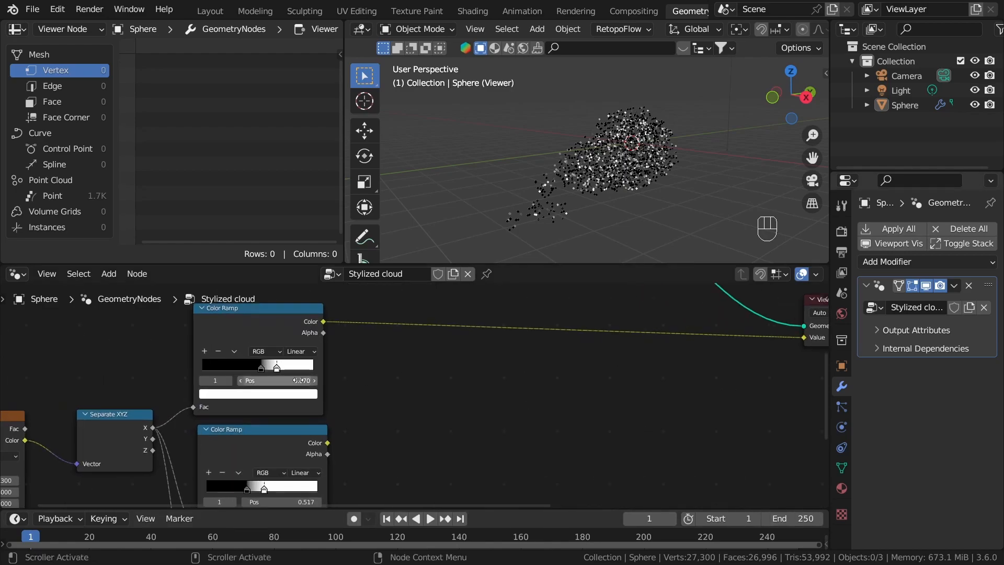
middle_click_drag(295, 387, 345, 397)
middle_click_drag(651, 164, 686, 190)
middle_click_drag(519, 380, 500, 412)
scroll(503, 230, "up", 1)
middle_click_drag(441, 363, 518, 332)
left_click_drag(361, 326, 355, 332)
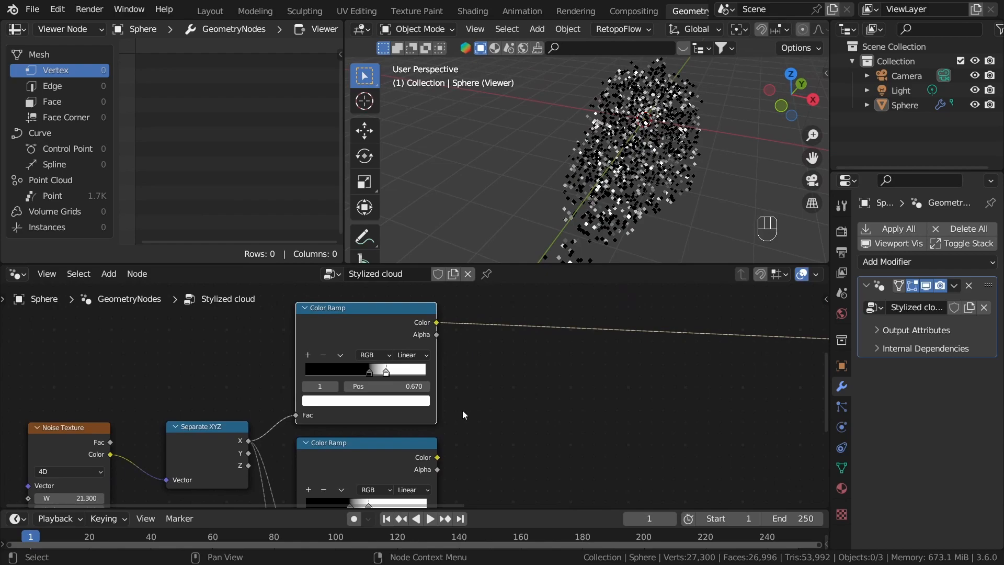
middle_click_drag(421, 374, 435, 335)
scroll(435, 335, "down", 4)
middle_click_drag(588, 153, 611, 166)
middle_click_drag(611, 166, 541, 155, "shift")
scroll(432, 332, "up", 2)
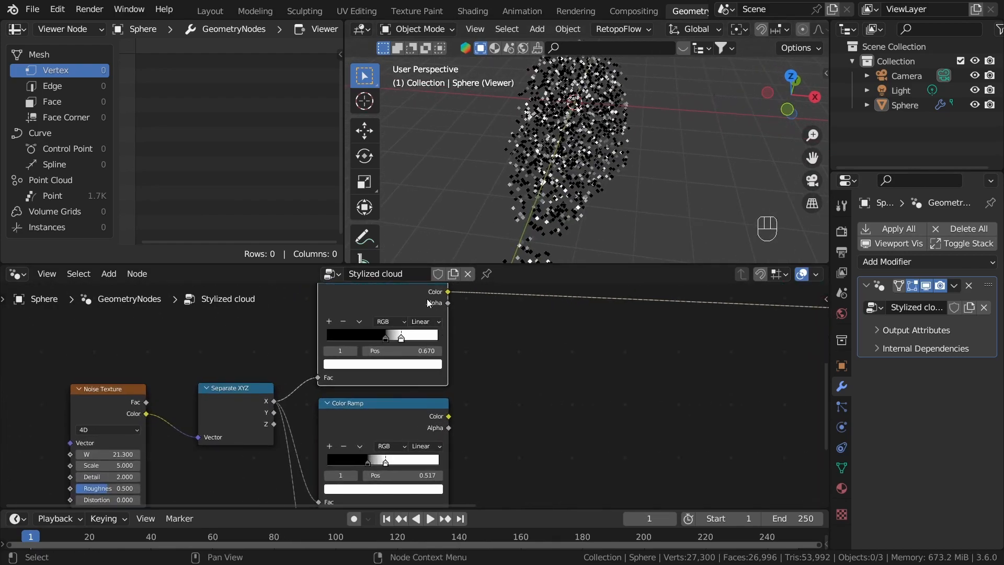
middle_click_drag(584, 182, 592, 217)
scroll(612, 171, "down", 5)
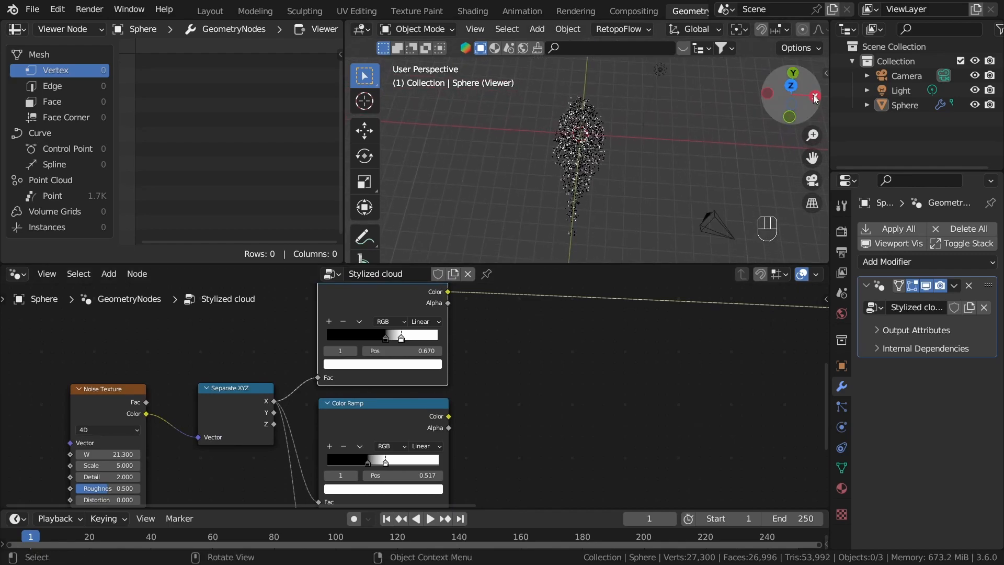
left_click(791, 85)
scroll(585, 146, "up", 2)
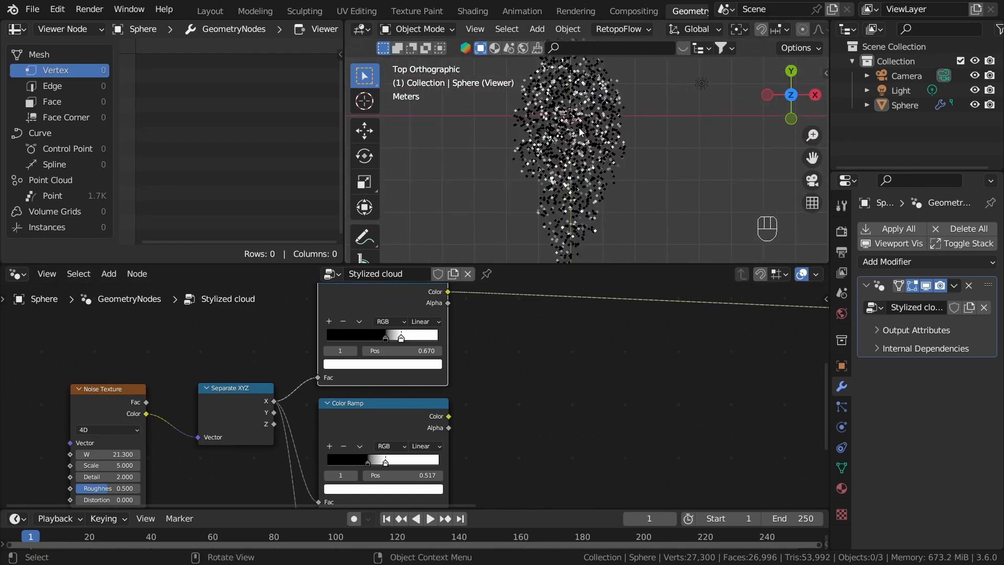
middle_click_drag(598, 125, 538, 182, "shift")
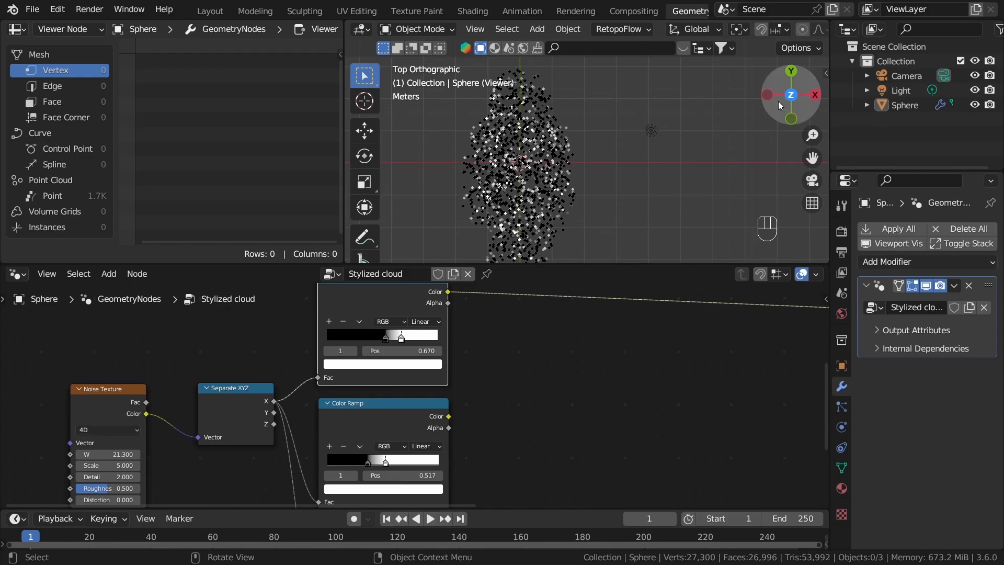
Add a Map Range node on the link between the first Color Ramp and the Viewer.
scroll(416, 325, "up", 2)
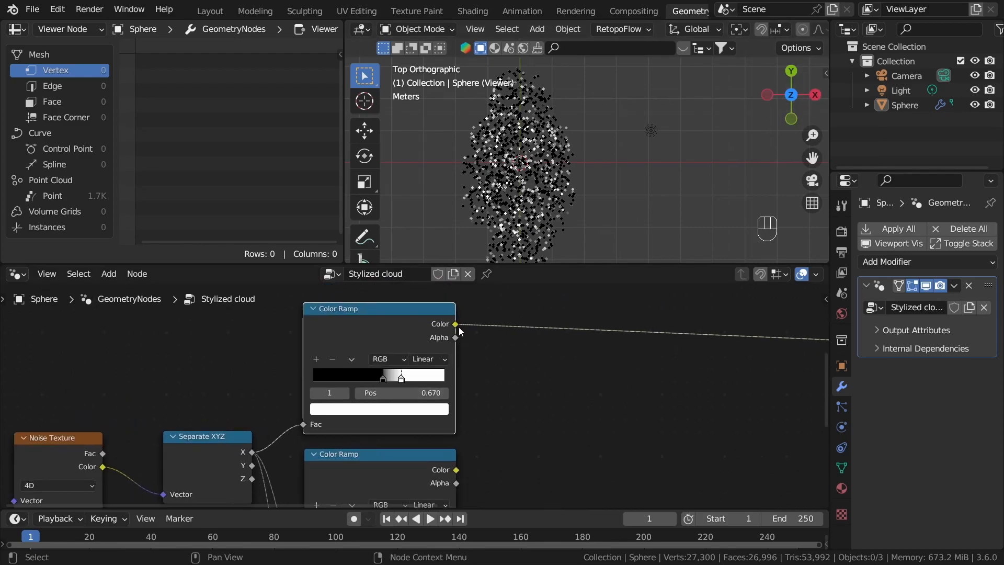
right_click(529, 378)
key("shift+a")
left_click(507, 190)
type("map r")
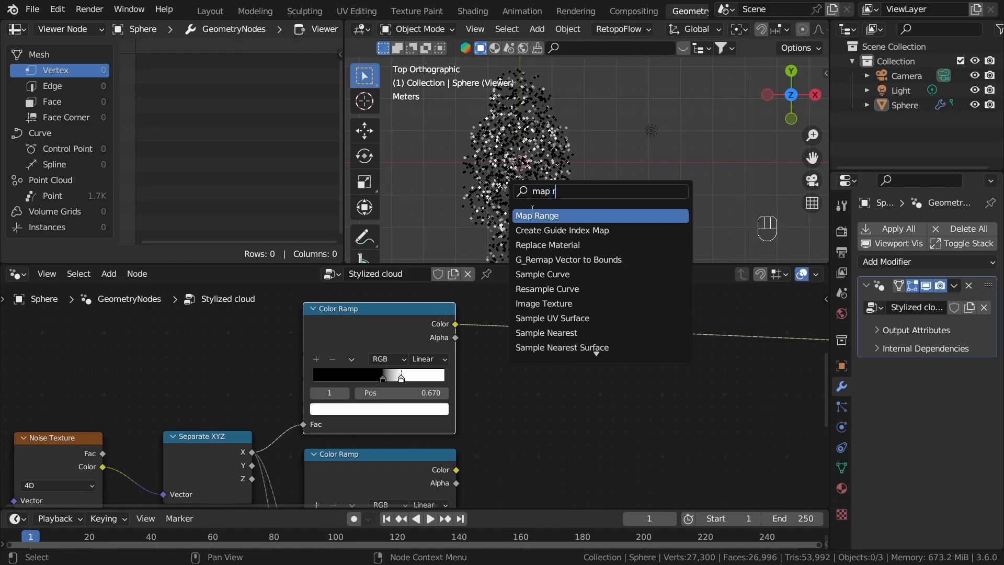
key("Return")
left_click(570, 343)
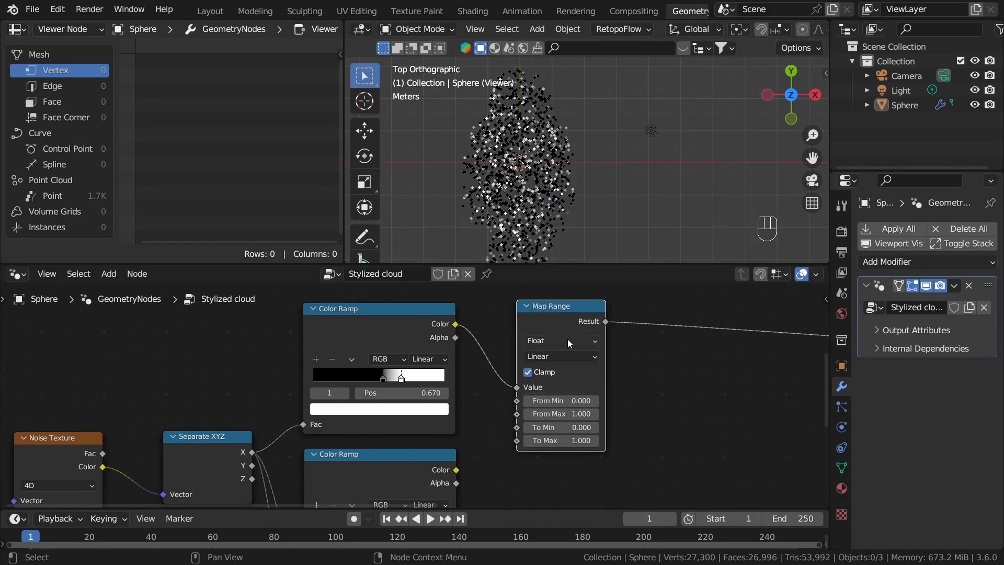
Set the Map Range's To Min to -1 and nudge the node into place.
scroll(594, 446, "up", 2)
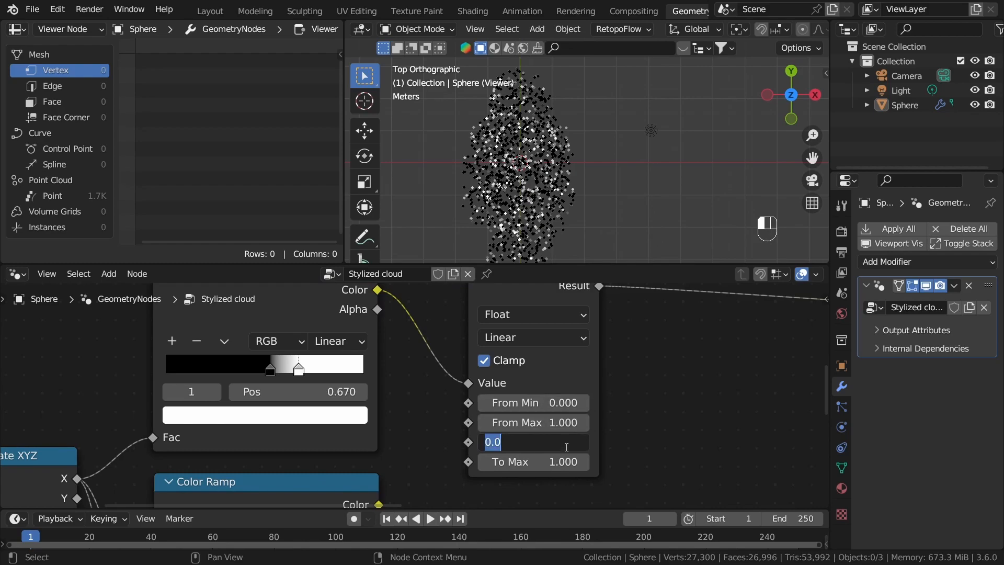
key("Return")
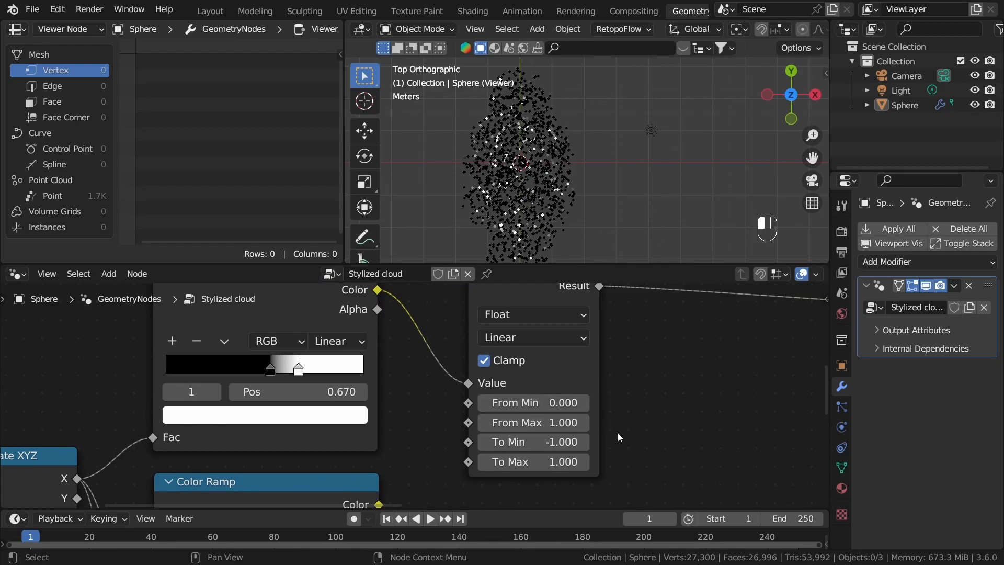
scroll(566, 451, "down", 2)
scroll(680, 403, "down", 2)
left_click_drag(509, 302, 498, 286)
scroll(507, 439, "down", 1)
scroll(529, 417, "up", 1)
scroll(520, 178, "down", 2)
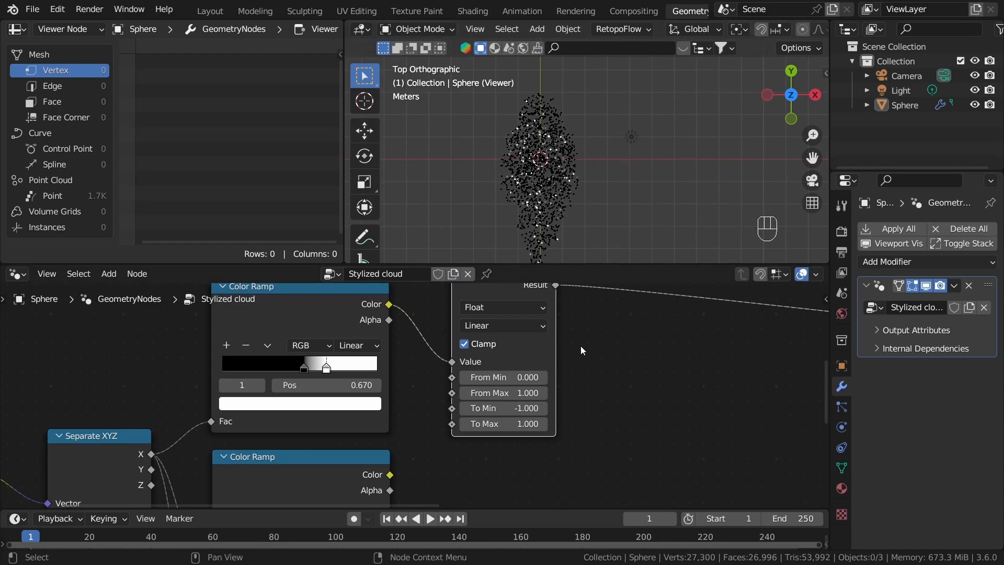
Duplicate the Map Range node twice, placing the copies beside the second and third Color Ramps.
scroll(523, 345, "down", 3)
key("shift+d")
left_click(554, 419)
key("shift+d")
left_click(568, 485)
Connect the Color outputs of the second and third Color Ramps to the Value inputs of their Map Range nodes.
scroll(468, 441, "up", 2)
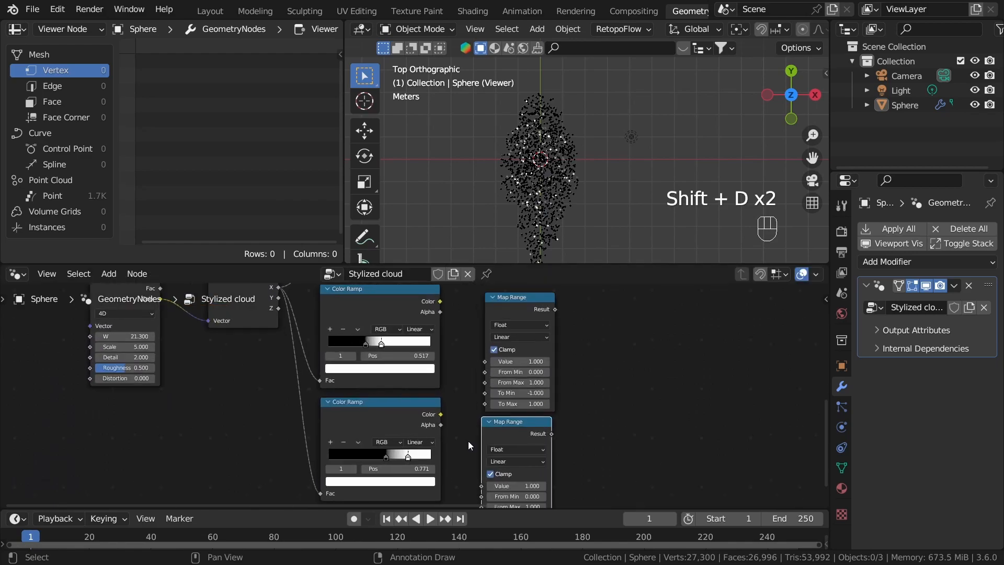
left_click_drag(487, 483, 488, 421)
middle_click_drag(477, 341, 481, 463)
scroll(480, 454, "up", 1)
left_click_drag(451, 342, 503, 414)
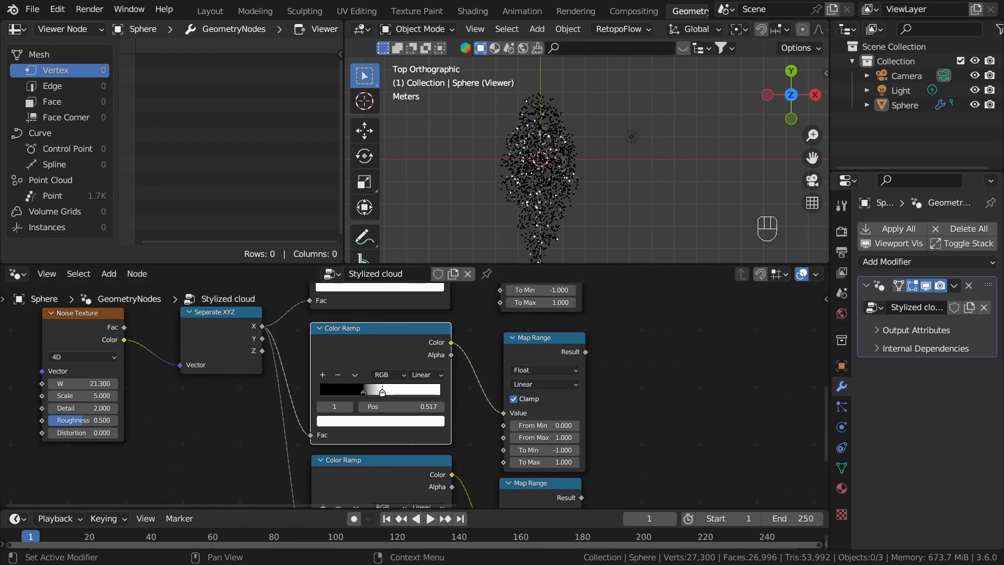
Align a Map Range copy and reposition the noise, Color Ramp and Map Range nodes as a group.
scroll(646, 447, "down", 10)
middle_click_drag(564, 498, 594, 487)
mouse_move(516, 469)
left_mouse_down()
mouse_move(288, 331)
mouse_move(574, 468)
mouse_move(527, 469)
left_mouse_up()
left_click_drag(593, 470, 282, 302)
key("g")
left_click(579, 403)
left_click(535, 337)
scroll(413, 376, "up", 5)
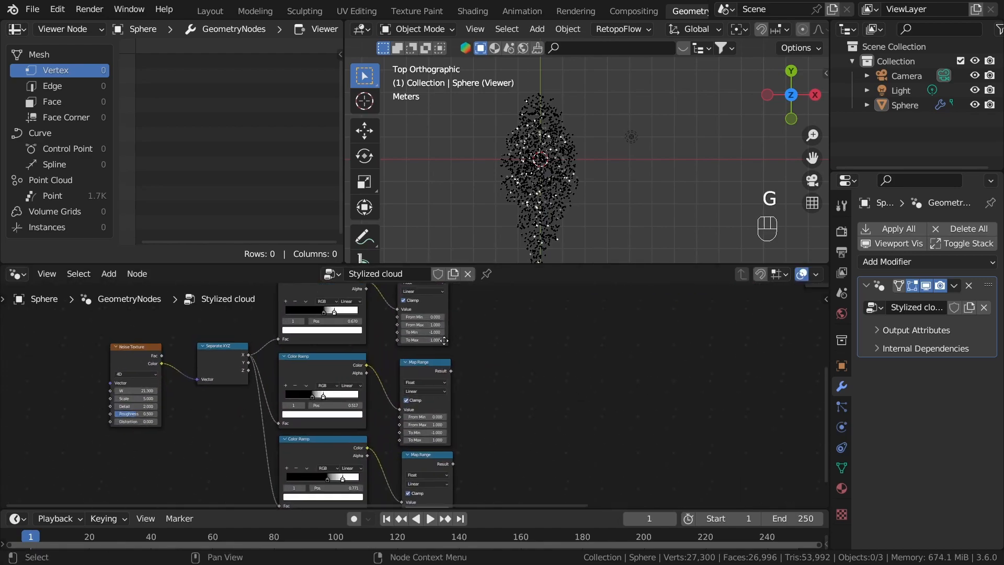
Add a Multiply math node fed by the Result of the first Map Range.
middle_click_drag(448, 289, 406, 323)
scroll(407, 323, "up", 5)
scroll(407, 322, "up", 1)
key("shift+a")
type("mu")
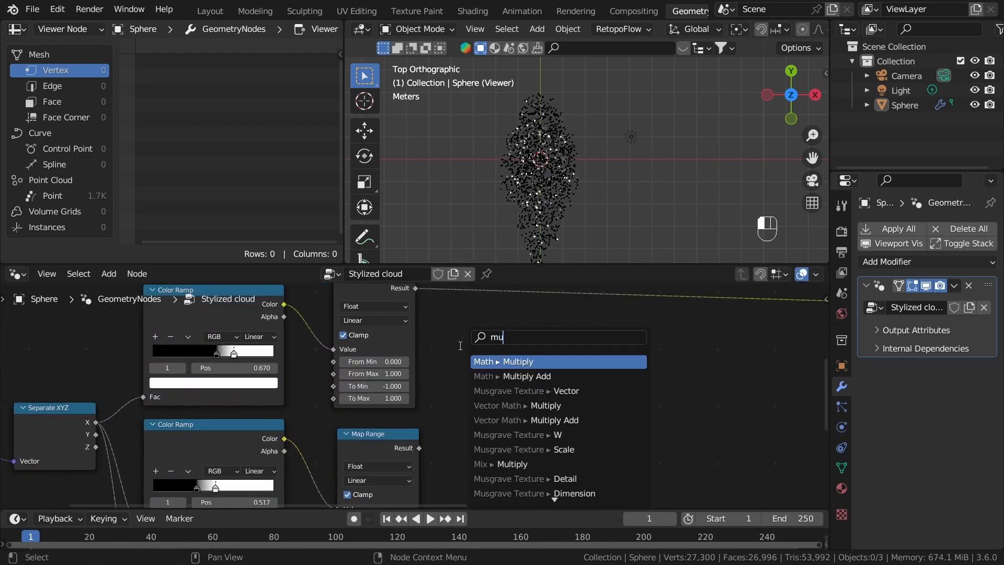
left_click(488, 361)
left_click(492, 310)
scroll(519, 357, "down", 4)
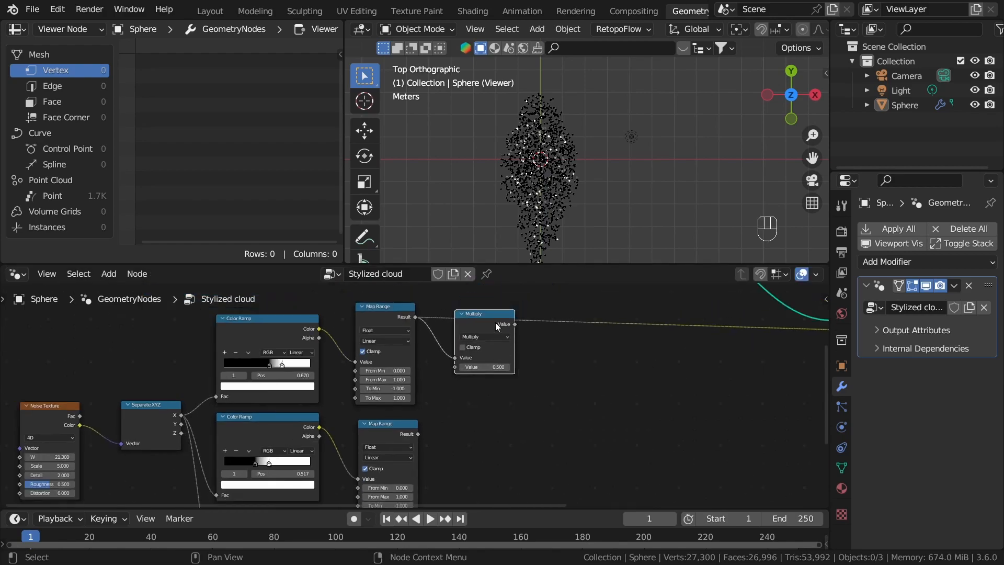
Duplicate the Multiply node twice, placing the copies beside the second and third Map Range nodes.
middle_click_drag(517, 350, 522, 313)
key("shift+d")
left_click(530, 425)
scroll(530, 425, "down", 1)
middle_click_drag(530, 424, 545, 326)
scroll(544, 325, "down", 1)
key("shift+d")
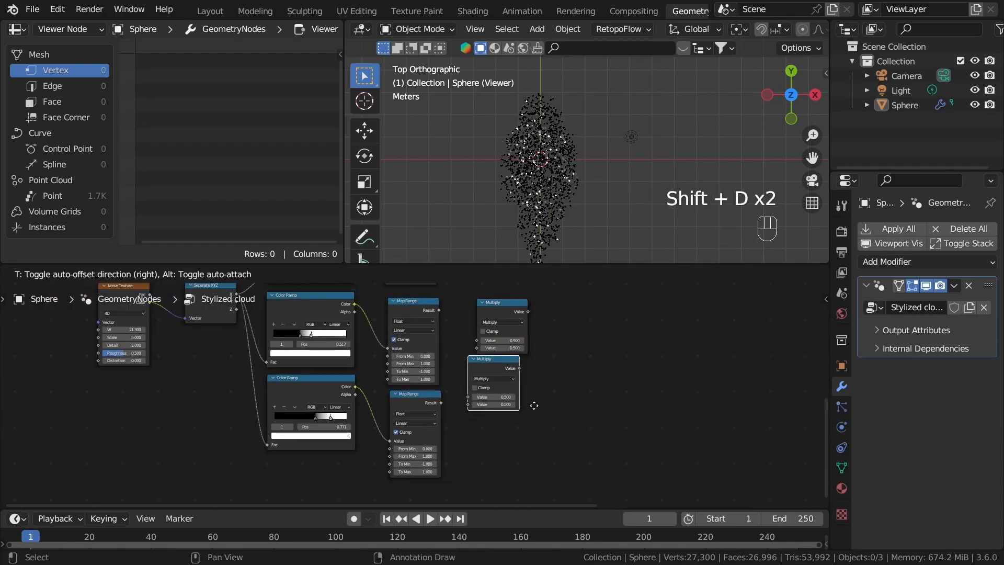
left_click(536, 414)
Connect the Results of the second and third Map Range nodes to the first Value of their Multiply nodes.
scroll(441, 416, "up", 2)
left_click_drag(492, 449, 491, 444)
middle_click_drag(492, 325, 480, 402)
scroll(481, 402, "up", 2)
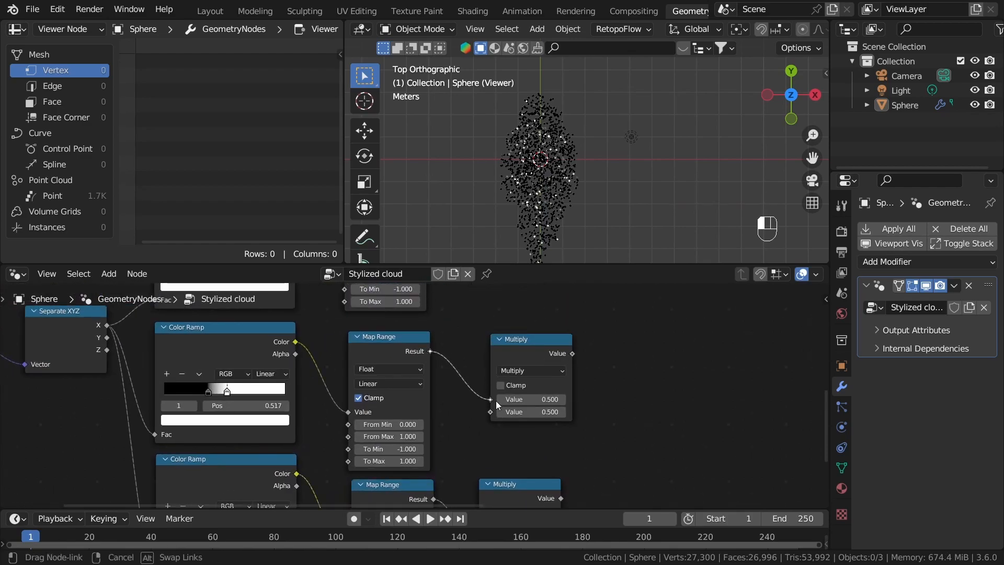
left_click_drag(496, 401, 495, 400)
Move the Separate XYZ node closer to the Noise Texture.
scroll(486, 385, "down", 2)
scroll(476, 361, "down", 1)
middle_click_drag(472, 328, 467, 385)
scroll(431, 360, "up", 1)
middle_click_drag(533, 325, 431, 326)
scroll(409, 360, "down", 3)
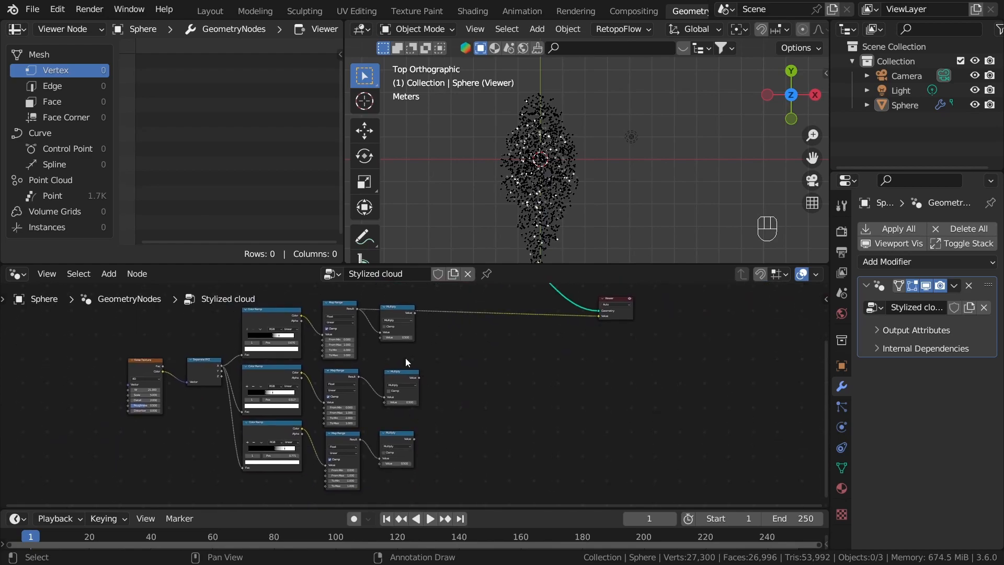
middle_click_drag(210, 389, 346, 375)
scroll(347, 375, "up", 3)
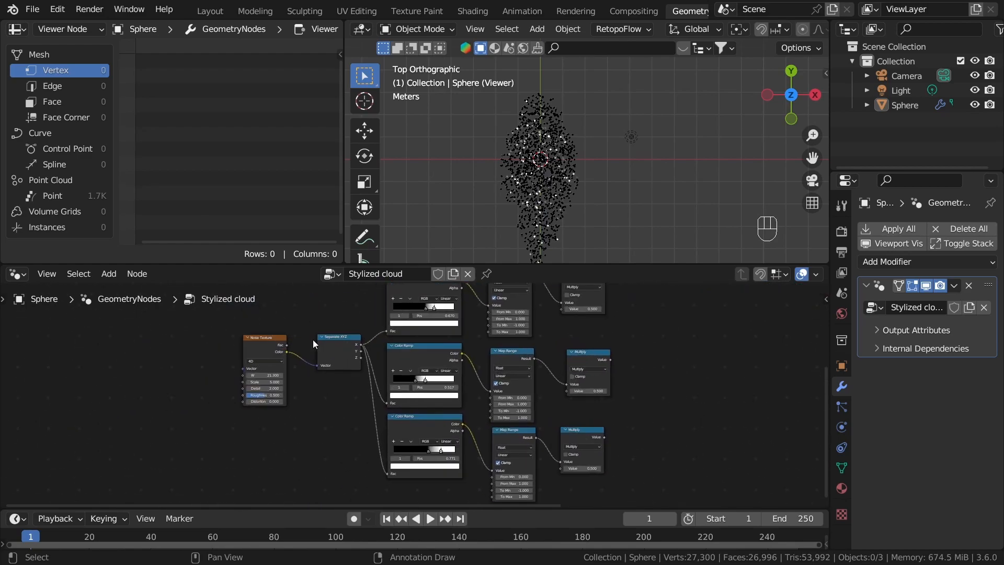
left_click_drag(332, 352, 324, 352)
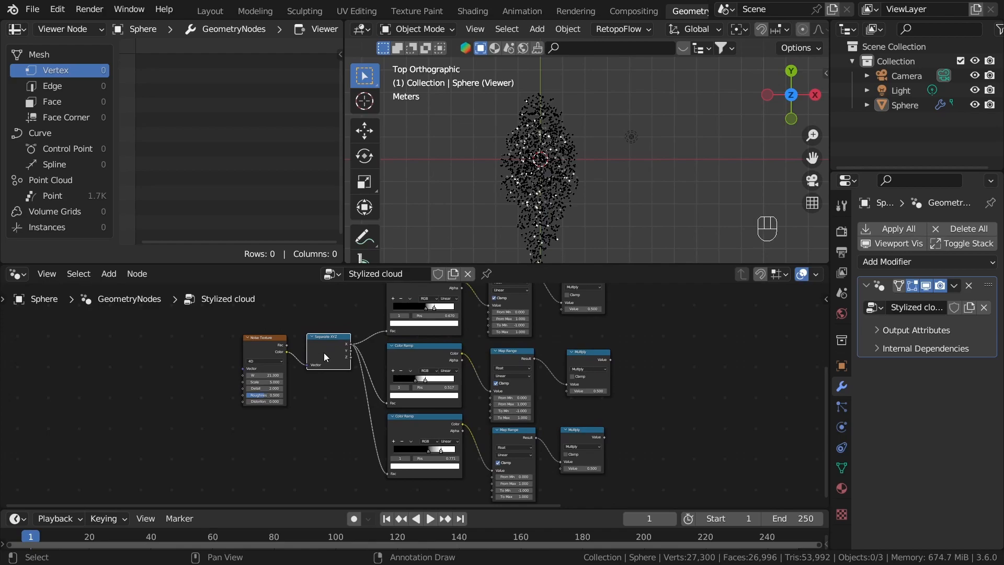
Add a Combine XYZ node beyond the middle Multiply node.
middle_click_drag(646, 319, 449, 368)
scroll(449, 368, "up", 3)
key("shift+a")
left_click(425, 184)
type("comb")
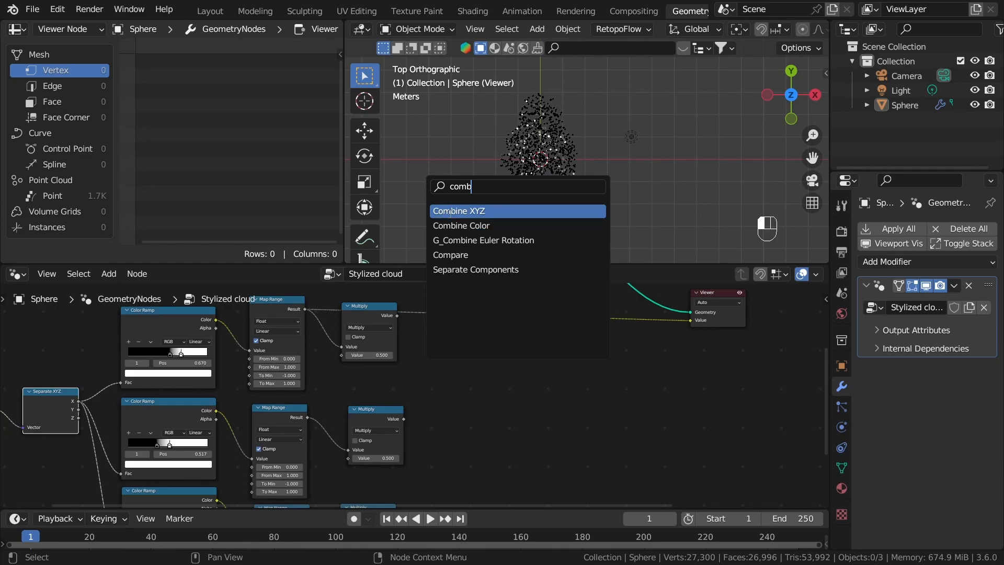
key("Return")
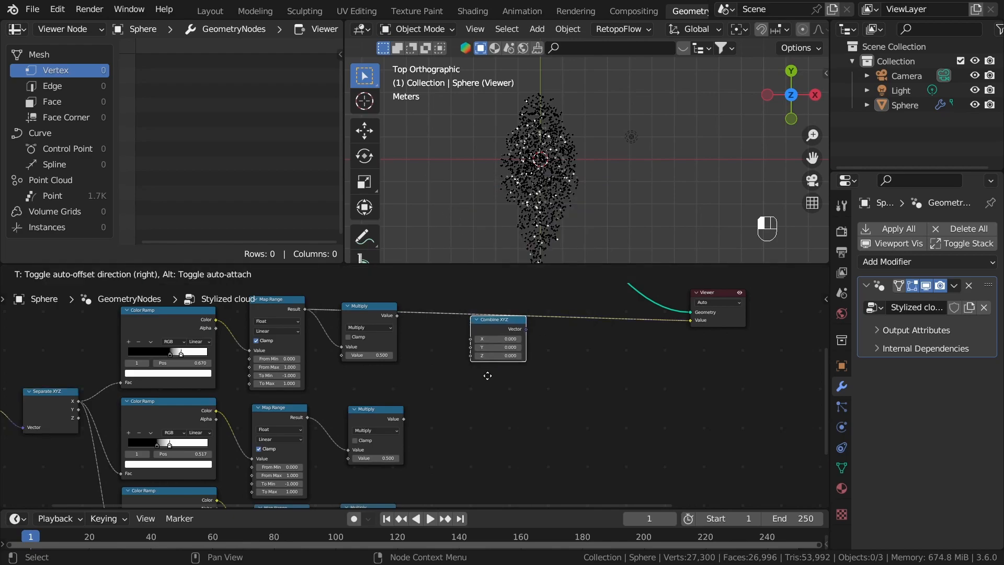
left_click(418, 348)
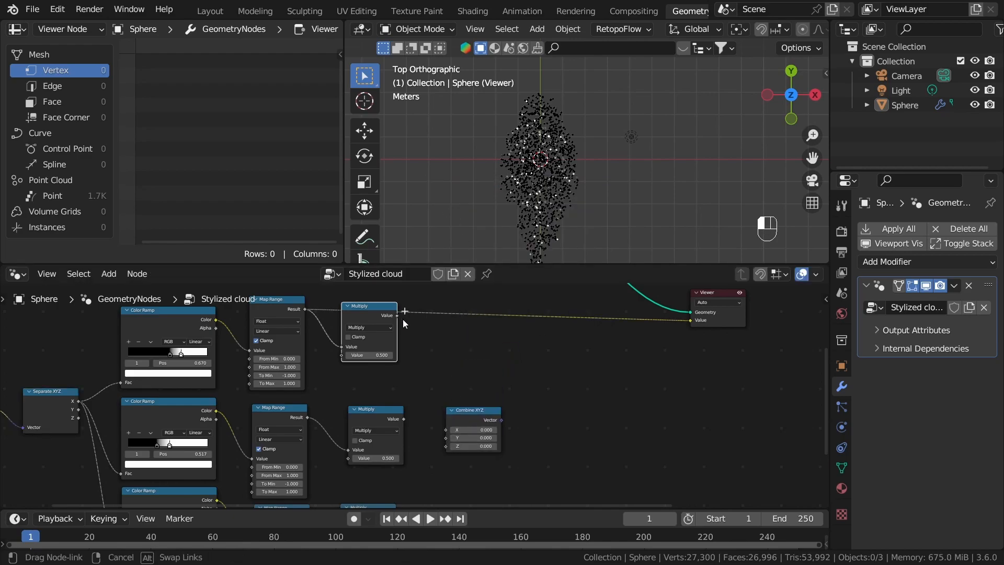
Connect the three Multiply nodes to the X, Y and Z inputs of the Combine XYZ node, in order.
left_click_drag(447, 432, 447, 430)
middle_click_drag(447, 431, 447, 303)
scroll(448, 303, "up", 5)
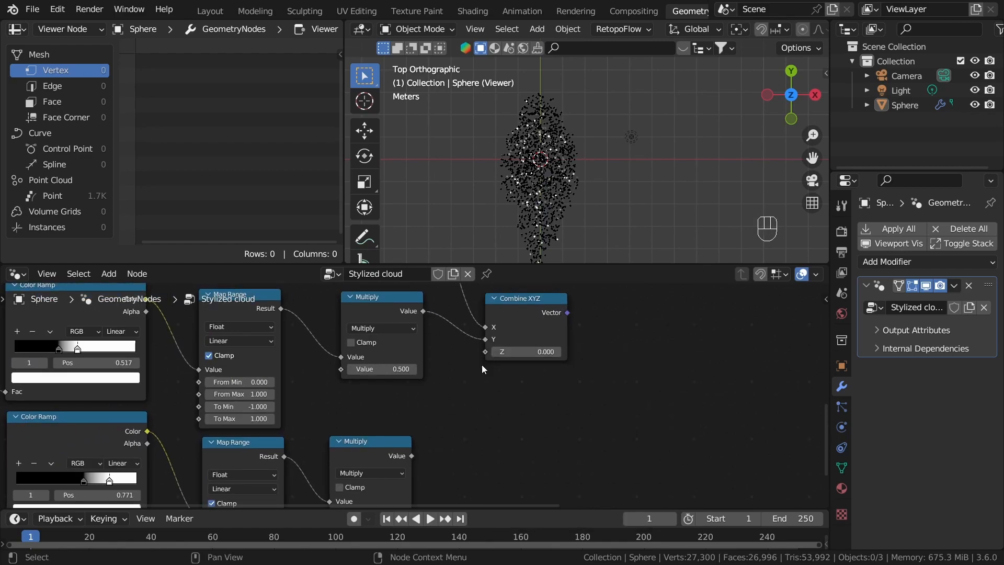
scroll(592, 353, "down", 17)
middle_click_drag(518, 359, 487, 404)
scroll(469, 404, "up", 10)
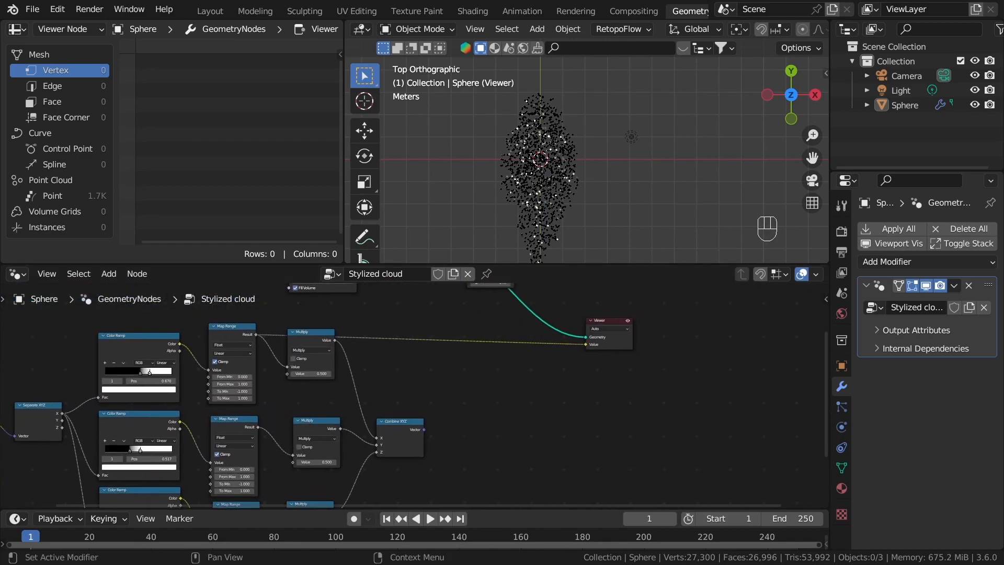
Connect the Combine XYZ Vector to the Offset of the Set Position node, tidying the node placement.
scroll(450, 447, "down", 1)
middle_click_drag(448, 448, 417, 504)
scroll(439, 336, "up", 5)
left_click_drag(464, 309, 490, 318)
middle_click_drag(510, 398, 548, 271)
left_click_drag(444, 428, 507, 400)
middle_click_drag(538, 428, 530, 390)
left_click_drag(532, 312, 541, 305)
middle_click_drag(660, 468, 597, 416)
Delete the Viewer node.
scroll(597, 416, "up", 2)
left_click_drag(618, 432, 614, 433)
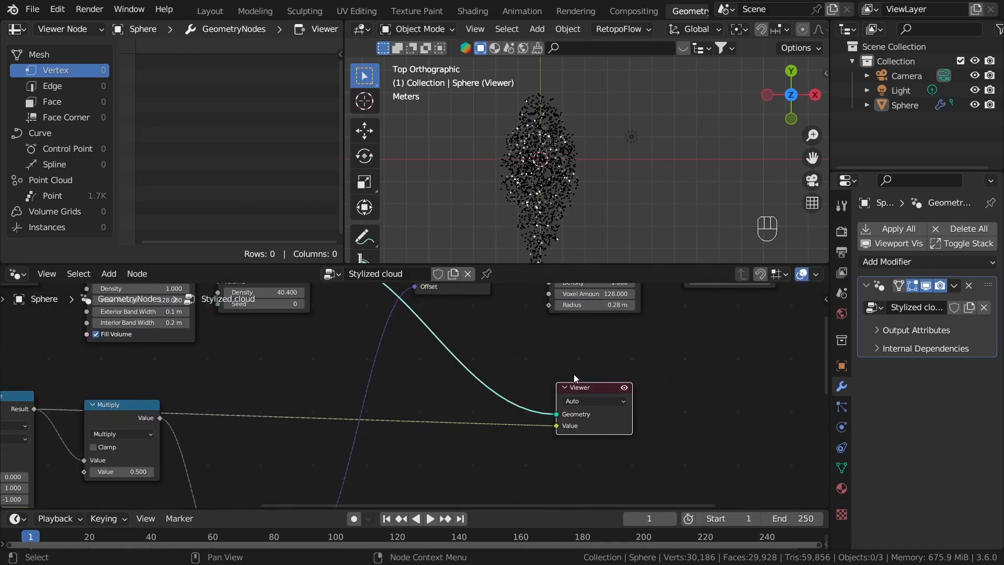
key("x")
Link the Set Position Geometry directly to the Group Output to preview the offset points.
middle_click_drag(524, 285, 501, 392)
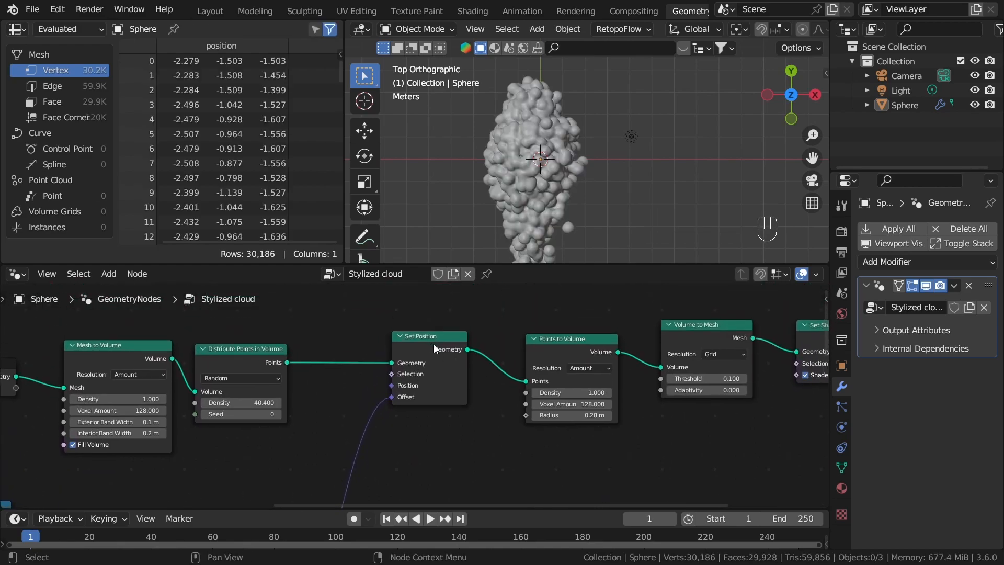
left_click_drag(467, 349, 612, 405)
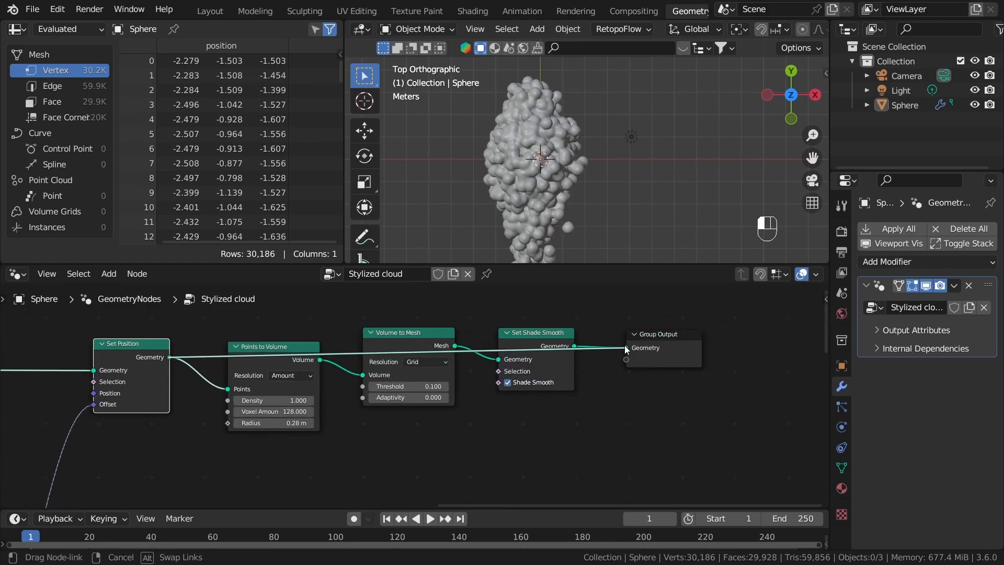
left_click_drag(626, 347, 626, 348)
middle_click_drag(595, 391, 787, 352)
left_click(556, 174)
left_click(604, 215)
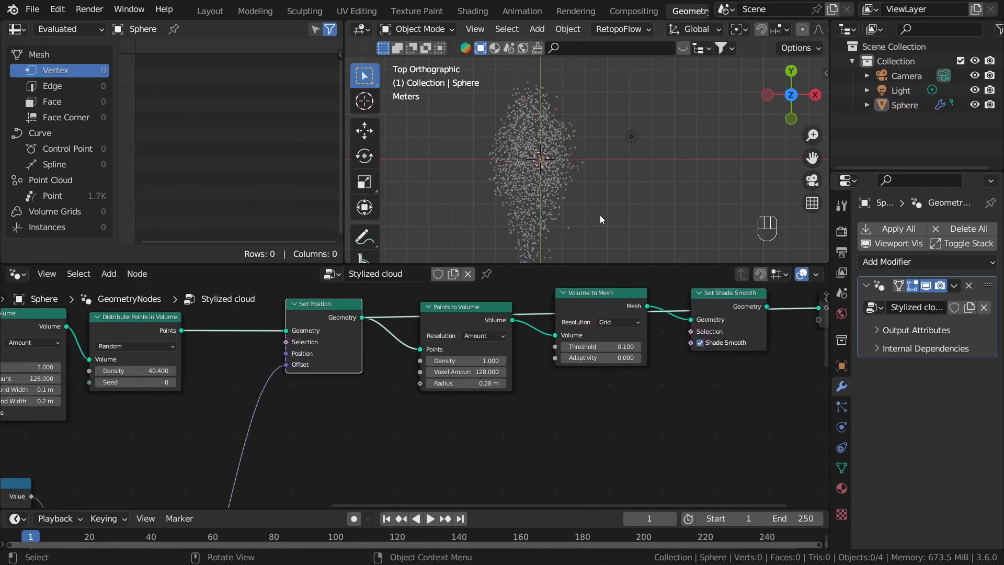
scroll(603, 215, "up", 4)
scroll(340, 402, "down", 4)
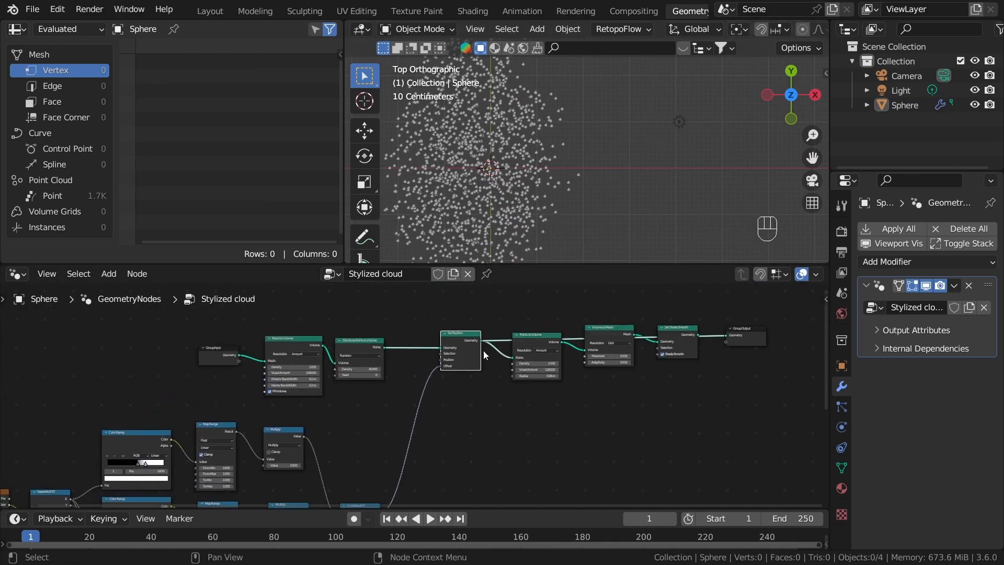
scroll(454, 339, "up", 2)
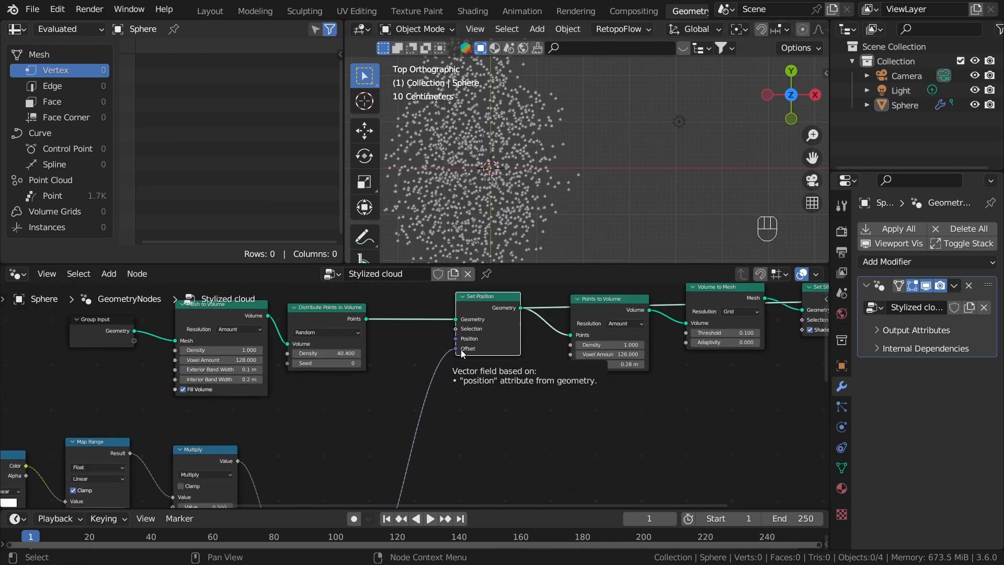
Mute and unmute the Set Position node repeatedly to compare the points with and without the noise offset.
key("m")
key("m")
key("m")
key("m")
key("m")
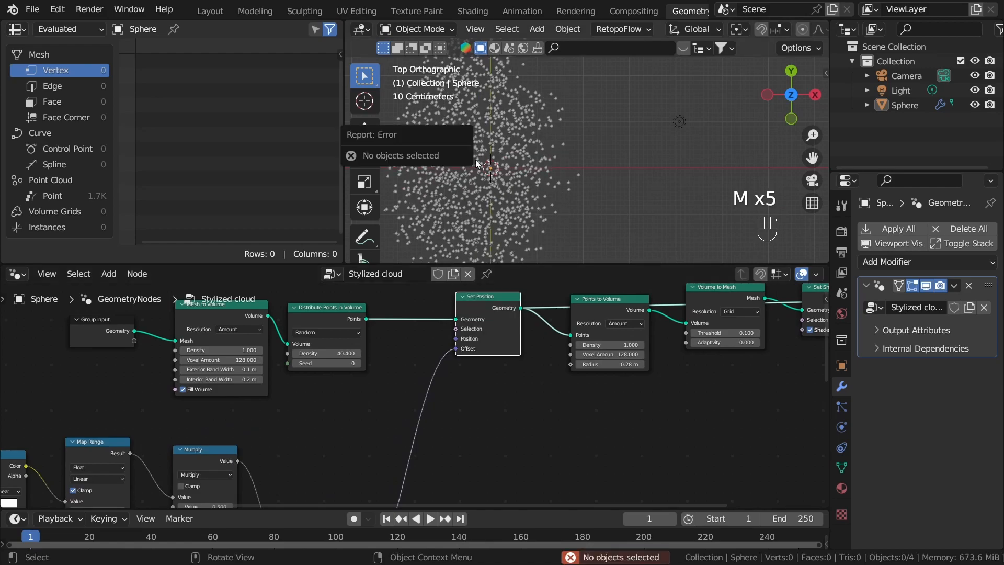
key("m")
key("m")
key("m")
key("m")
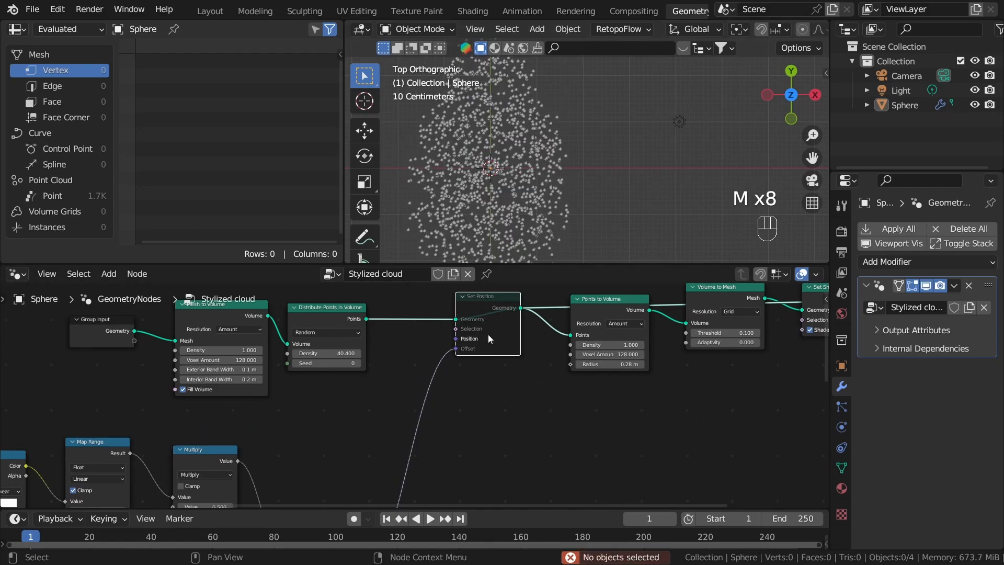
Route the Set Shade Smooth Geometry to the Group Output again in place of the Set Position link.
scroll(525, 416, "down", 3)
middle_click_drag(442, 450, 505, 388)
scroll(506, 388, "up", 5)
middle_click_drag(513, 471, 506, 419)
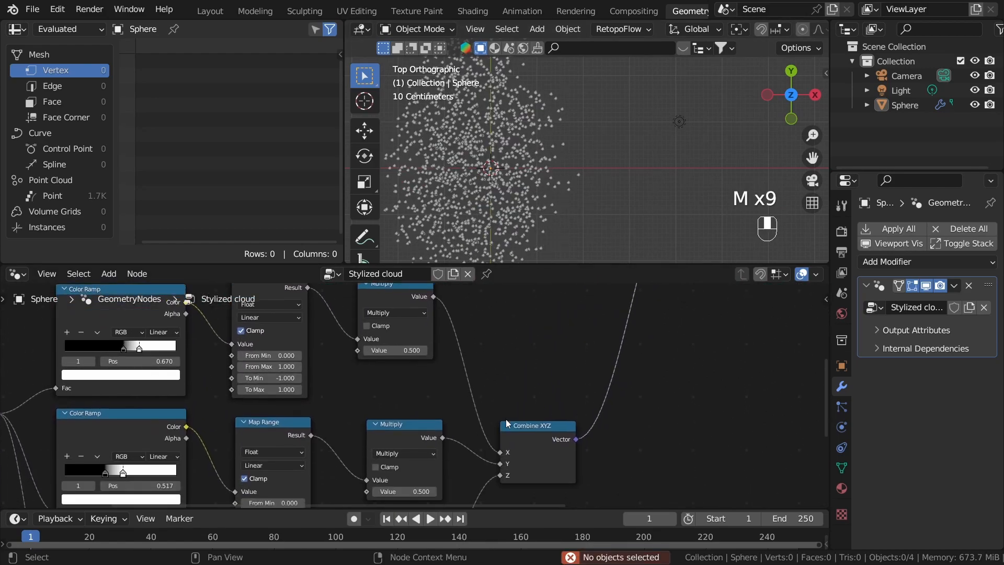
scroll(476, 456, "down", 5)
middle_click_drag(399, 402, 230, 505)
middle_click_drag(508, 371, 379, 321)
scroll(380, 321, "up", 4)
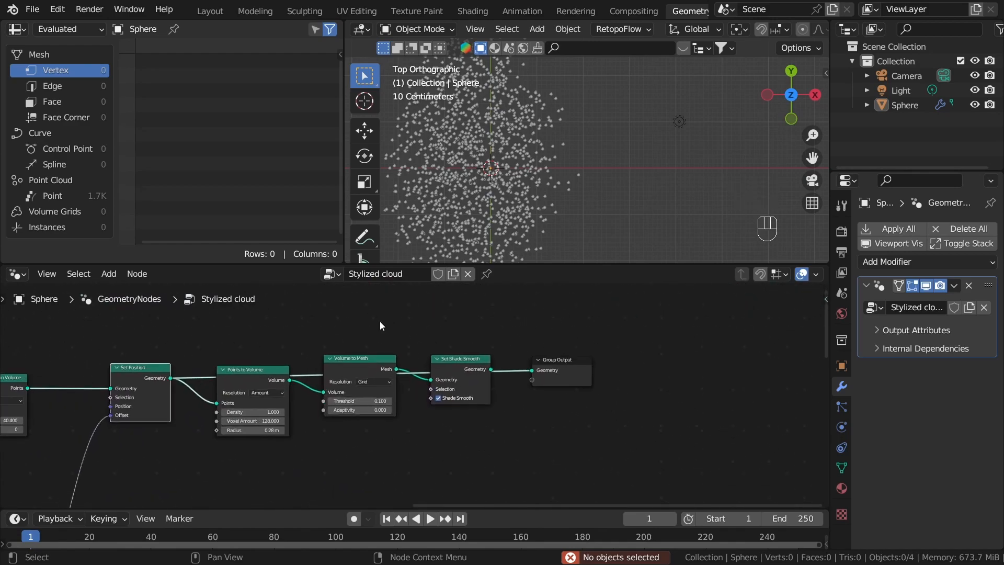
left_click(483, 365, "alt+shift")
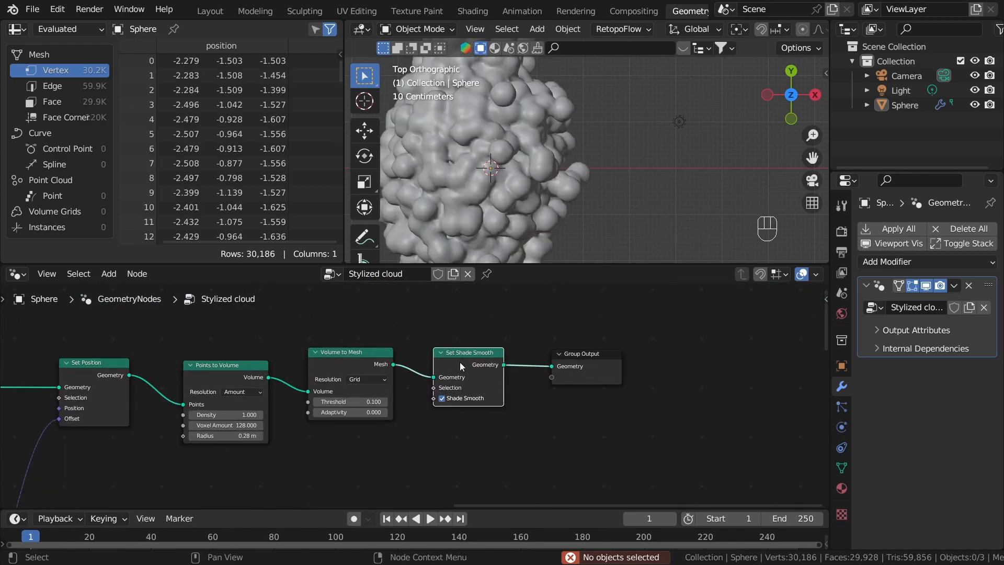
Fine-tune the factors of the Multiply nodes feeding the X and Y inputs of Combine XYZ.
scroll(395, 391, "down", 4)
middle_click_drag(387, 394, 538, 343)
scroll(566, 166, "down", 4)
scroll(555, 174, "up", 2)
middle_click_drag(553, 175, 652, 158, "shift")
middle_click_drag(344, 482, 551, 349)
scroll(428, 356, "up", 3)
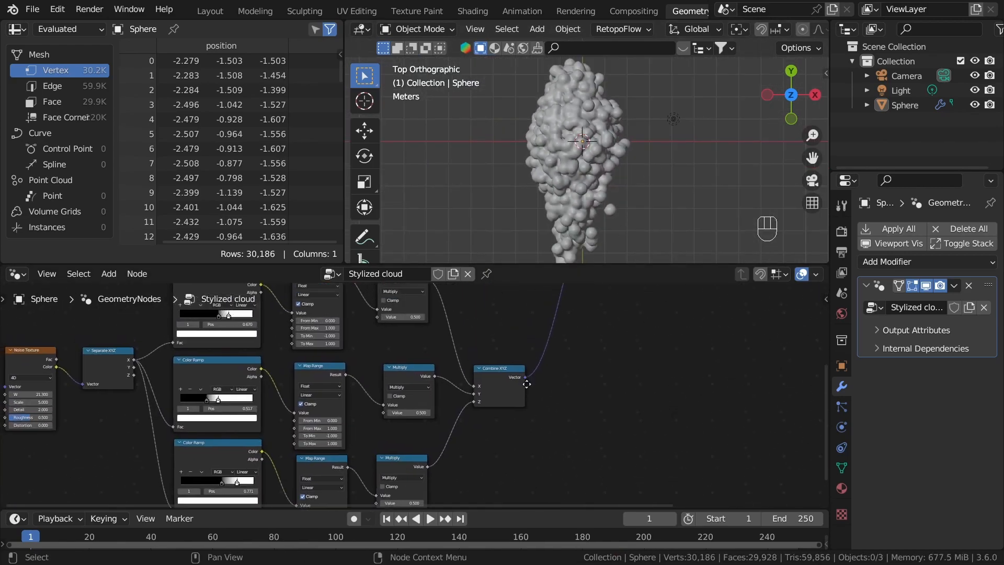
mouse_move(423, 353)
left_mouse_down()
mouse_move(474, 353)
mouse_move(430, 353)
left_mouse_up()
middle_click_drag(454, 400, 474, 332)
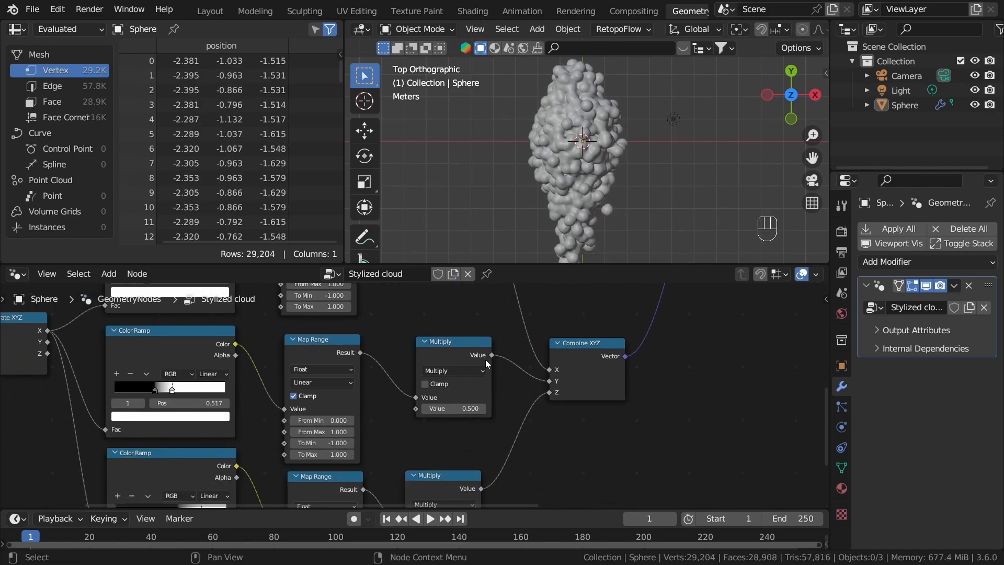
mouse_move(459, 409)
left_mouse_down("shift")
mouse_move(481, 409)
mouse_move(465, 409)
left_mouse_up("shift")
Set the factor of the Multiply node feeding the Z input of Combine XYZ to 0.400.
middle_click_drag(453, 509, 465, 412)
middle_click_drag(582, 56, 526, 376)
scroll(455, 447, "up", 1)
middle_click_drag(454, 446, 462, 430)
mouse_move(476, 428)
left_mouse_down("shift")
mouse_move(485, 428)
mouse_move(470, 429)
left_mouse_up("shift")
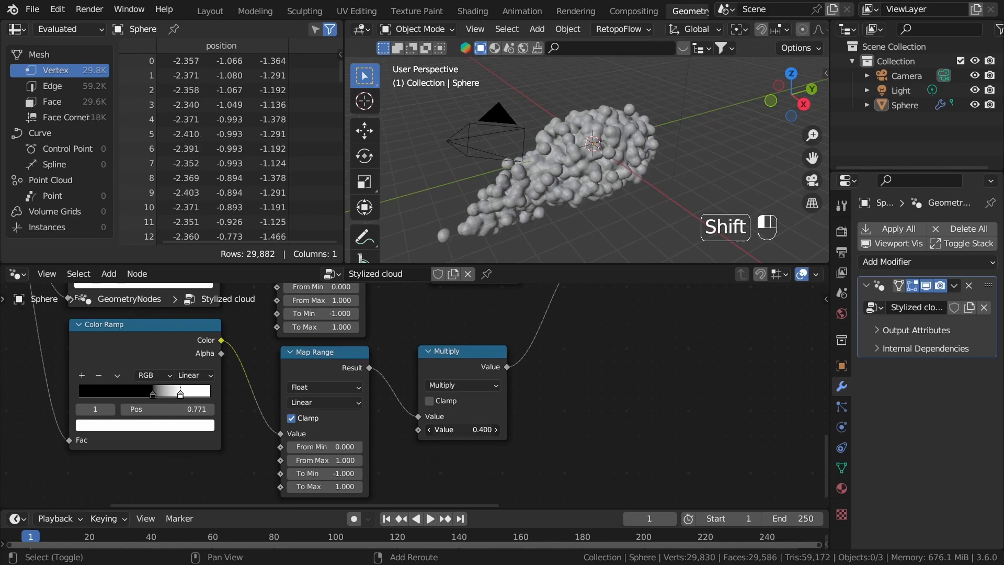
Set the Density of the Distribute Points in Volume node to 60.
scroll(617, 418, "down", 1)
scroll(617, 418, "down", 3)
middle_click_drag(588, 294, 513, 431)
middle_click_drag(565, 117, 541, 65)
scroll(554, 120, "up", 3)
middle_click_drag(563, 141, 523, 220)
scroll(442, 361, "up", 2)
scroll(429, 348, "up", 2)
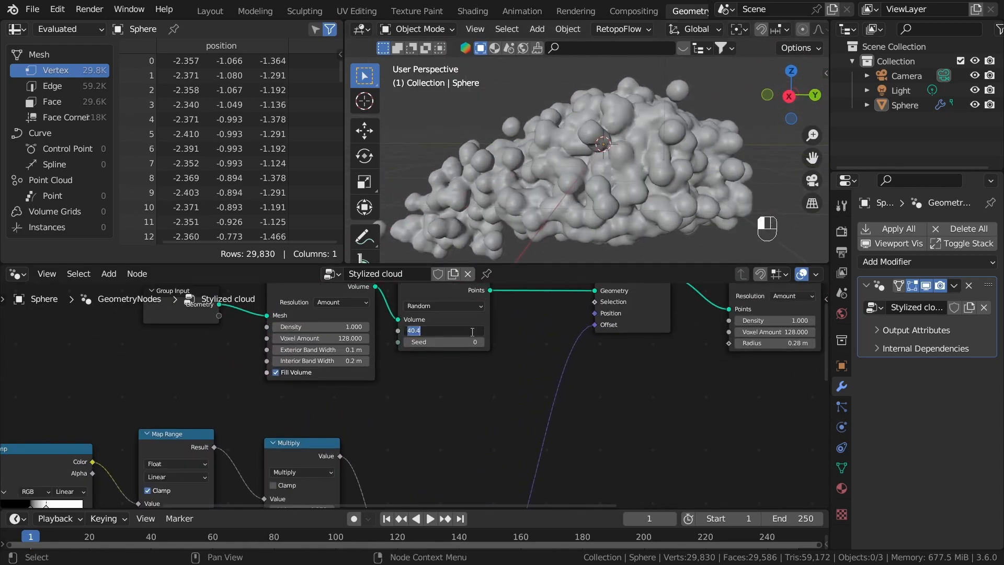
type("0")
key("Return")
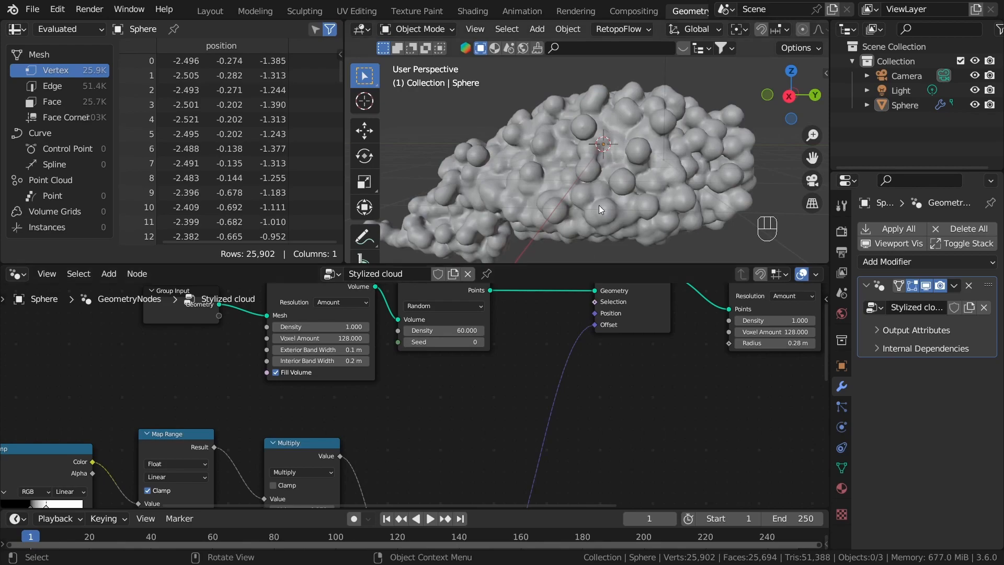
Set the Distribute Points in Volume Density to 50 and check the cloud from closer up.
left_click(485, 381)
scroll(583, 150, "down", 5)
middle_click_drag(583, 149, 667, 127)
scroll(661, 159, "up", 7)
scroll(623, 146, "down", 3)
left_click(654, 155)
scroll(616, 178, "up", 4)
left_click(615, 161)
scroll(620, 156, "down", 2)
mouse_move(554, 132)
middle_mouse_down()
mouse_move(485, 209)
mouse_move(538, 140)
middle_mouse_up()
Shift the Points to Volume node slightly upward in the node chain.
scroll(627, 360, "down", 4)
middle_click_drag(682, 375, 428, 407)
scroll(421, 400, "up", 5)
left_click_drag(499, 299, 502, 284)
scroll(517, 362, "up", 2)
scroll(560, 374, "down", 3)
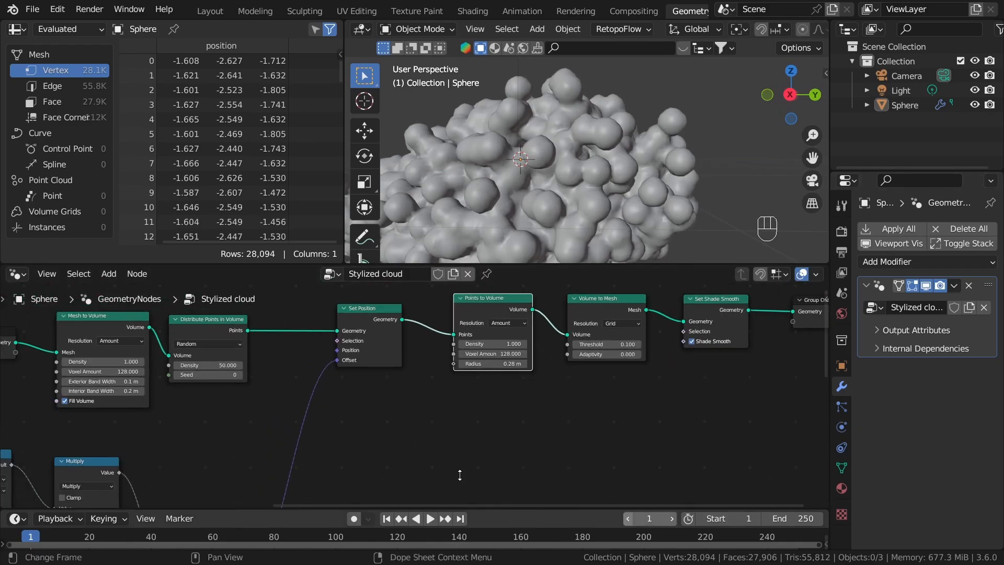
Duplicate the Noise Texture, Separate XYZ and lowest row's Color Ramp, Map Range and Multiply nodes into the empty area beside the original network.
scroll(313, 400, "down", 3)
scroll(484, 414, "up", 2)
scroll(532, 449, "up", 2)
left_click_drag(532, 449, 338, 389)
middle_click_drag(347, 394, 390, 409)
left_click_drag(338, 383, 237, 318, "shift")
scroll(470, 378, "down", 4)
middle_click_drag(457, 373, 358, 347)
key("shift+d")
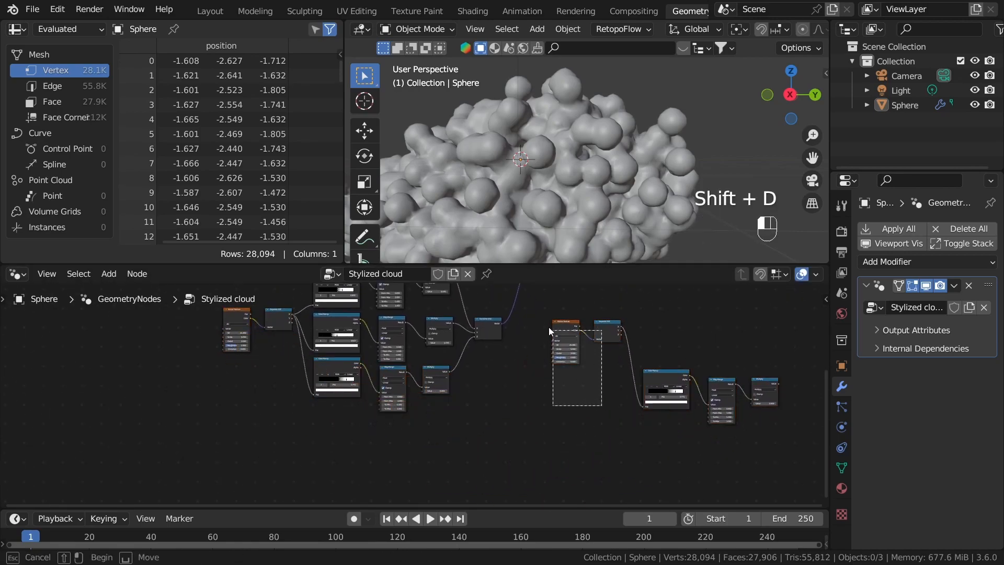
Move the duplicated Noise Texture and Separate XYZ close to their Color Ramp and reposition the duplicated chain.
left_click_drag(548, 328, 547, 324)
middle_click_drag(576, 337, 453, 353)
scroll(454, 358, "up", 3)
key("g")
left_click(528, 441)
left_click_drag(753, 432, 450, 361)
middle_click_drag(675, 321, 640, 426)
scroll(640, 425, "down", 6)
key("g")
left_click(689, 351)
Move the original offset noise network further left and place the duplicated chain below the Points to Volume node.
middle_click_drag(335, 473, 447, 441)
left_click_drag(466, 454, 238, 339)
key("g")
left_click(124, 346)
left_click_drag(722, 420, 555, 345)
key("g")
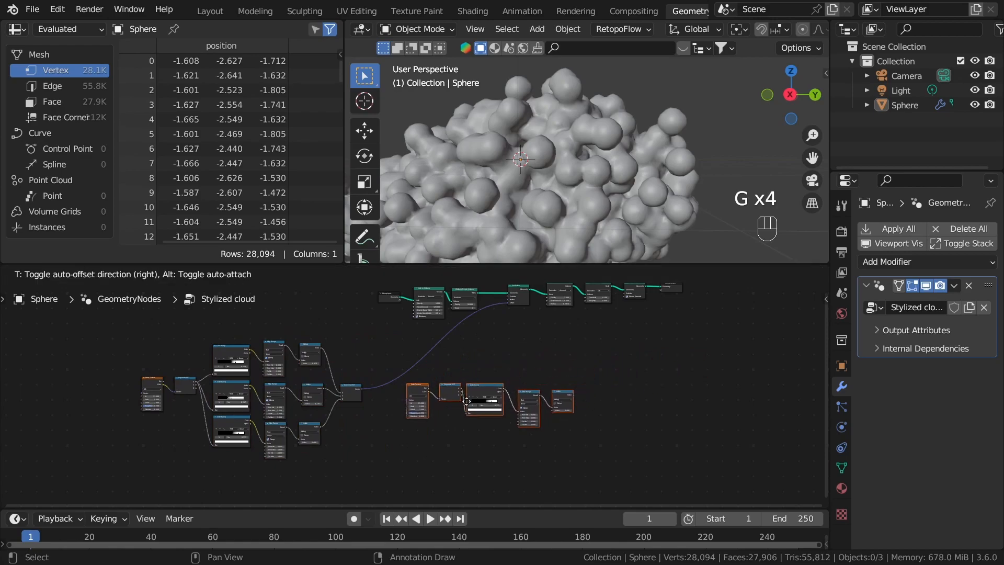
left_click(467, 402)
Connect the duplicated Multiply Value to the Radius of Points to Volume and view the cloud with nothing selected.
scroll(515, 425, "up", 4)
mouse_move(482, 400)
left_mouse_down()
mouse_move(412, 188)
mouse_move(520, 488)
mouse_move(485, 449)
mouse_move(477, 415)
left_mouse_up()
scroll(595, 178, "down", 4)
scroll(597, 179, "up", 4)
left_click(611, 189)
middle_click_drag(635, 171, 633, 183)
middle_click_drag(633, 183, 633, 142, "shift")
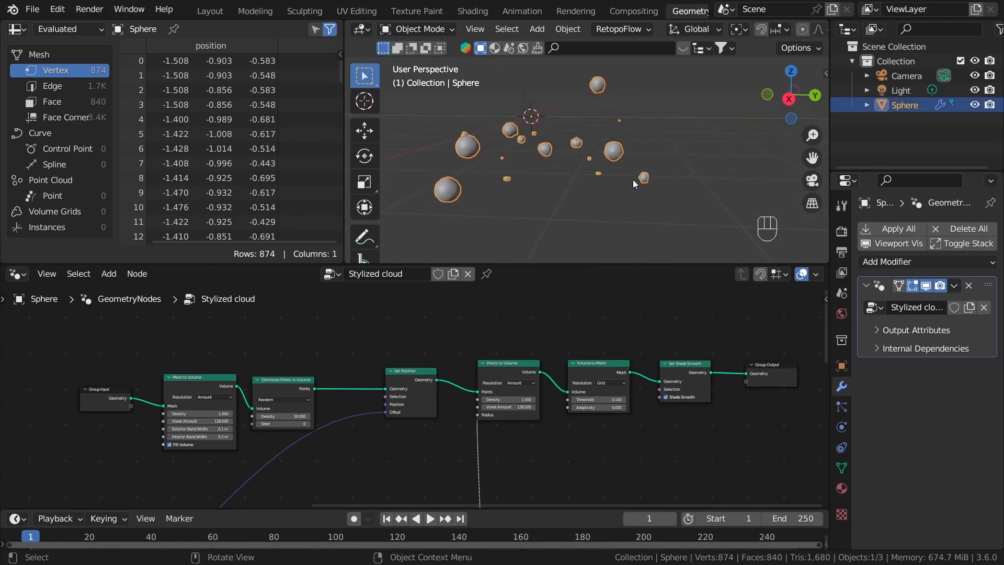
key("a")
key("a")
Set the To Min of the duplicated Map Range node to 0.
middle_click_drag(531, 460, 549, 267)
scroll(491, 452, "up", 4)
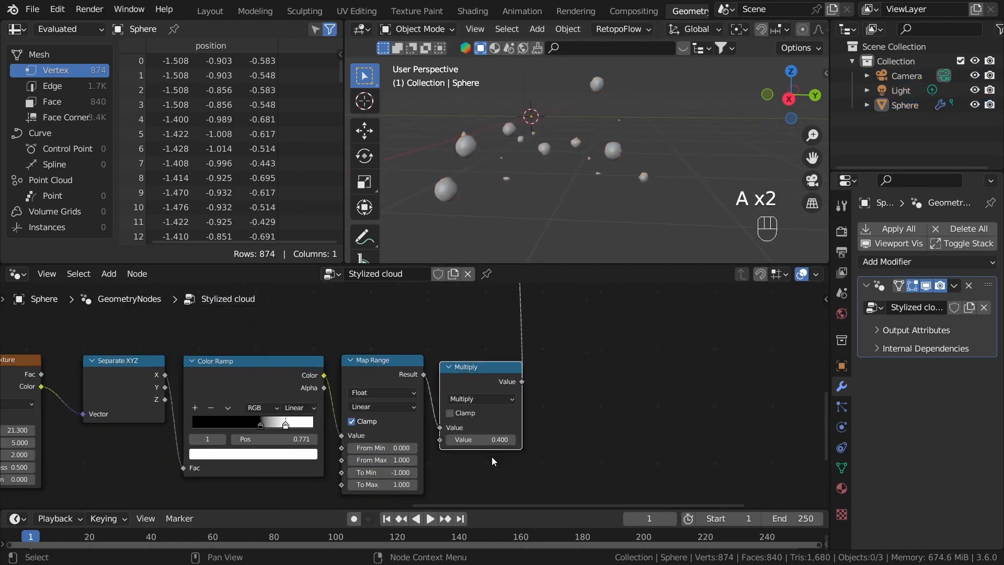
scroll(366, 471, "up", 3)
double_click(350, 450)
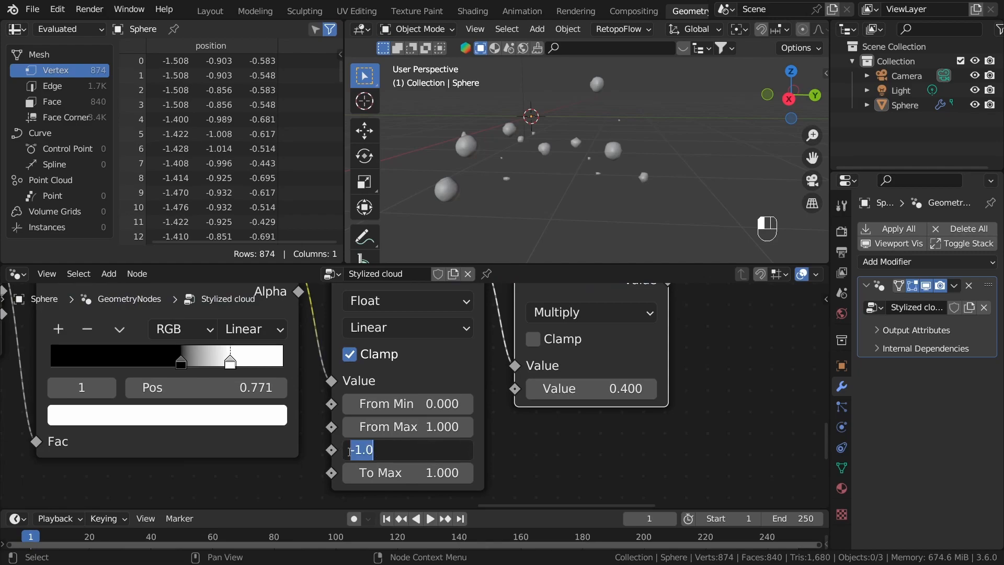
key("Return")
scroll(580, 481, "down", 2)
scroll(489, 503, "up", 2)
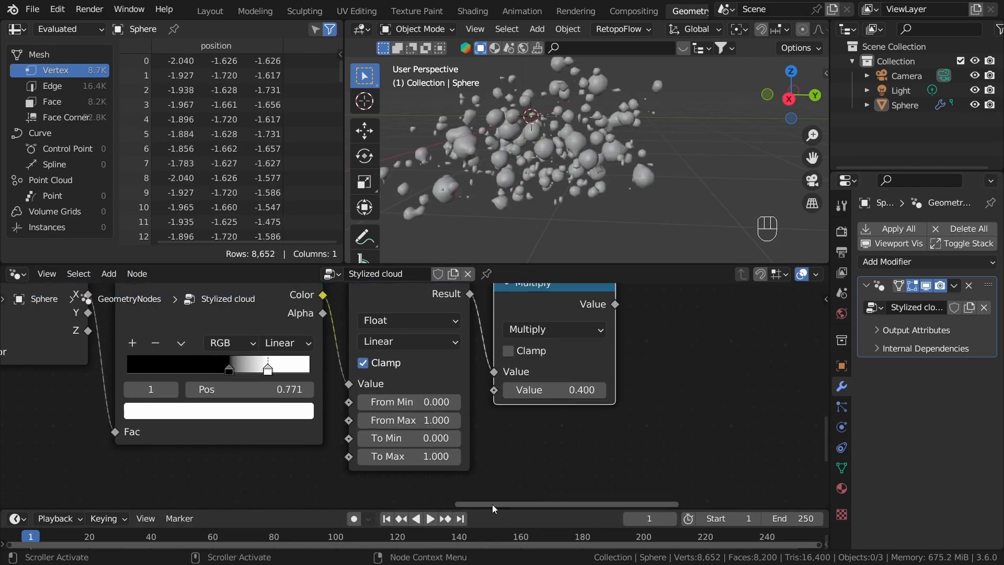
Raise the duplicated Map Range's To Min to 0.400 and its To Max to 1.400.
left_click(452, 438)
left_click(452, 439)
left_click(452, 439)
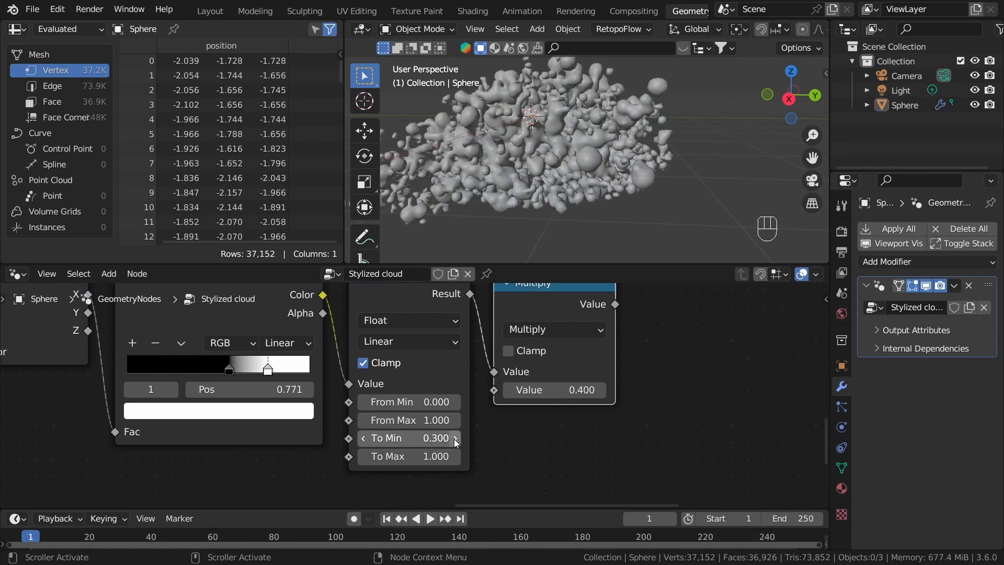
left_click(452, 439)
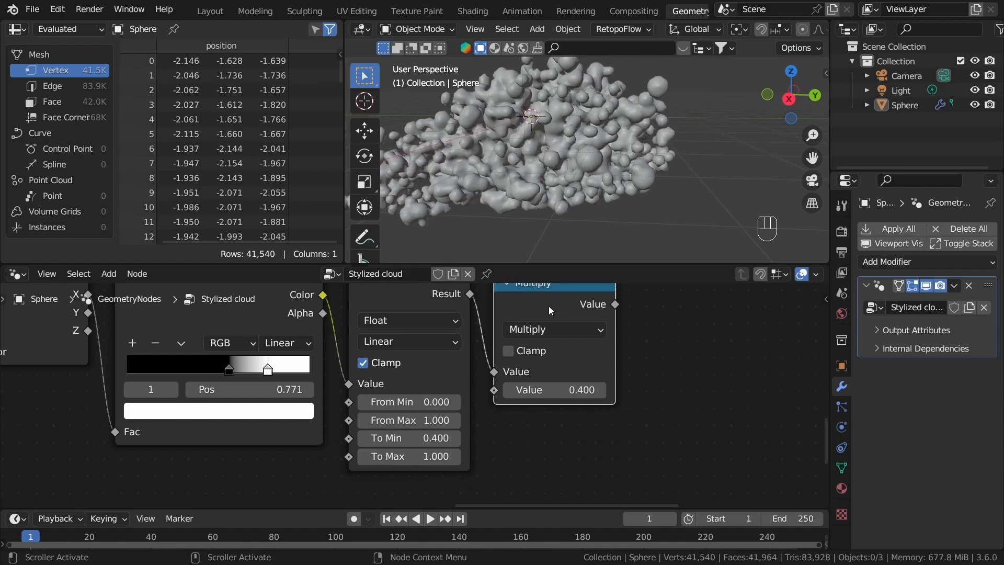
left_click(457, 456)
left_click(457, 457)
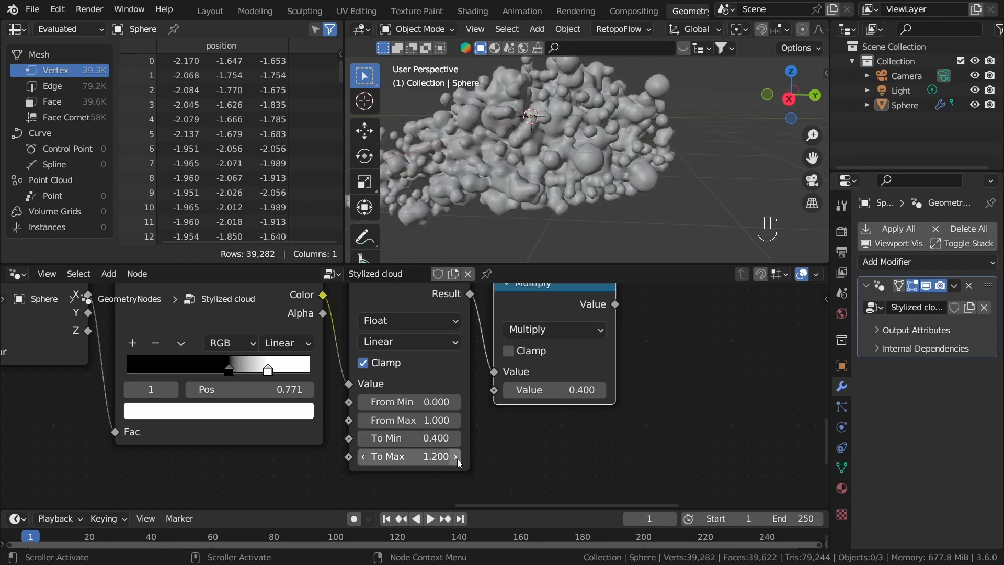
left_click(457, 458)
left_click(457, 459)
Set the duplicated Multiply node's factor to 0.640 and check the point sizes in the cloud.
mouse_move(564, 388)
left_mouse_down()
mouse_move(606, 388)
mouse_move(566, 389)
left_mouse_up()
scroll(589, 164, "down", 4)
middle_click_drag(591, 166, 610, 154)
middle_click_drag(514, 360, 516, 360)
scroll(516, 360, "up", 1)
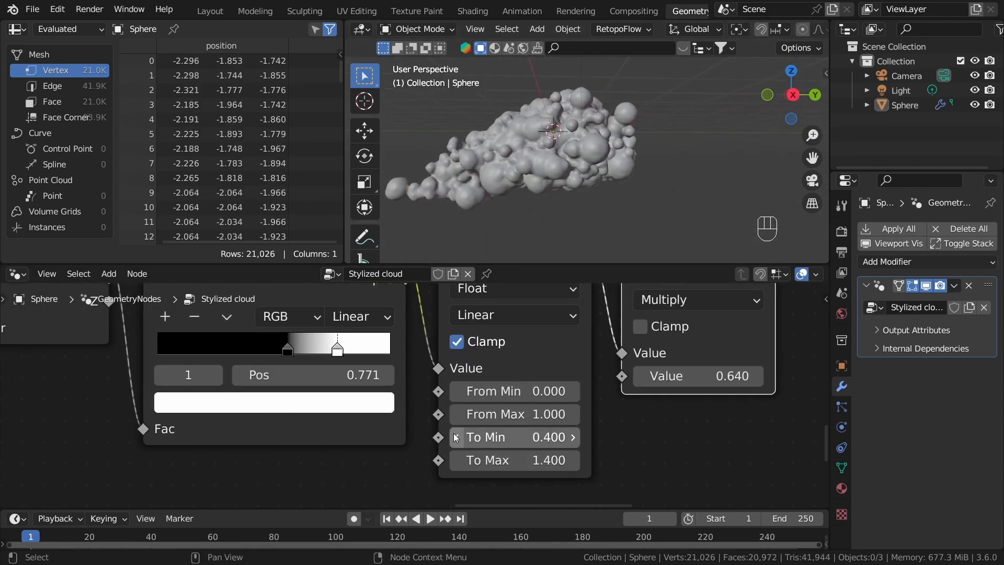
Adjust the radius controls to a To Min of 0.400, a To Max of 0.900 and a Multiply factor of 1.130.
left_click(454, 438)
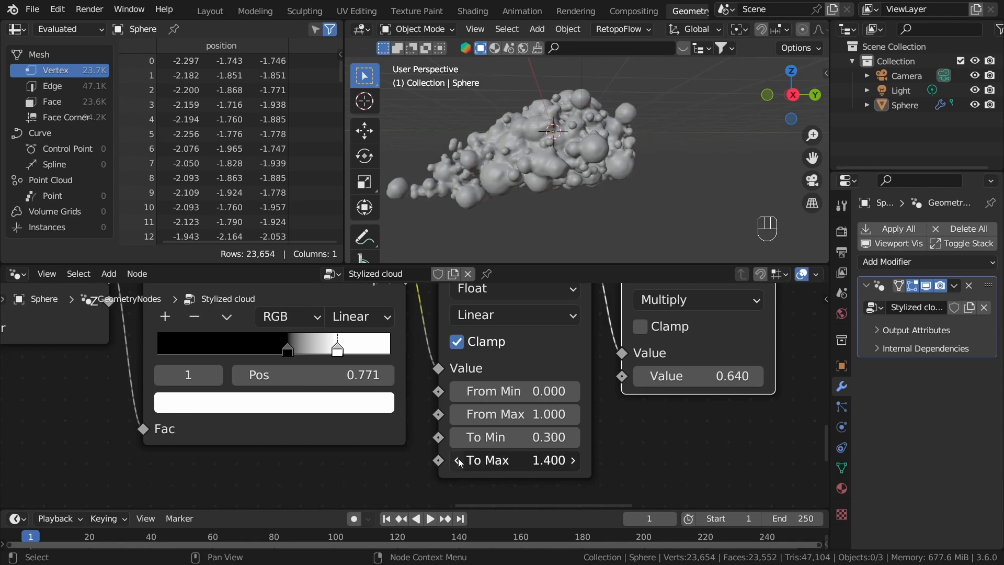
left_click(457, 461)
left_click(456, 460)
mouse_move(691, 384)
left_mouse_down("shift")
mouse_move(726, 383)
mouse_move(675, 380)
mouse_move(706, 380)
left_mouse_up("shift")
left_click(457, 460)
left_click(456, 461)
left_click(456, 460)
middle_click_drag(691, 380, 653, 398)
left_click_drag(422, 461, 428, 461)
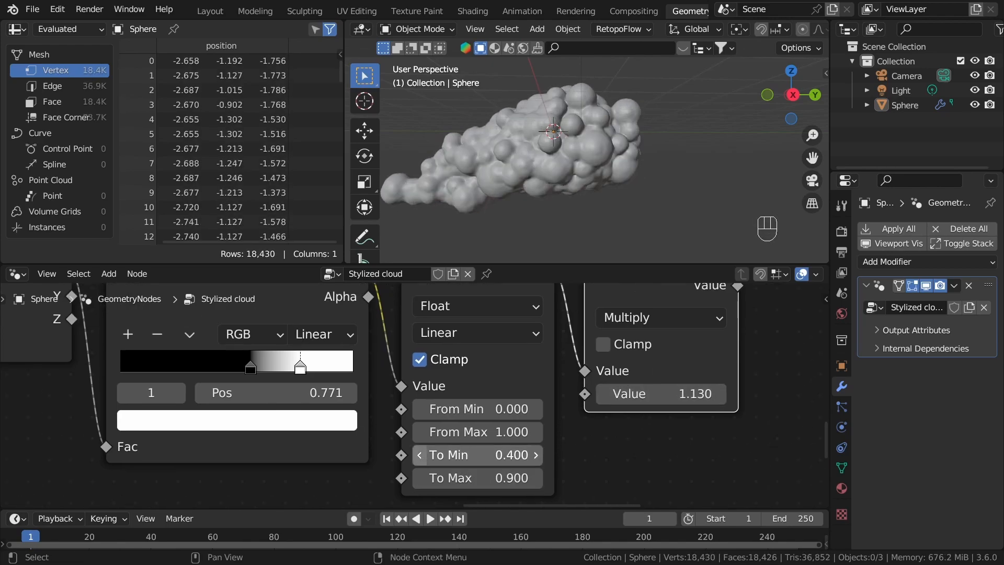
Set the radius Map Range to To Min 0.200 and To Max 0.300, with a Multiply factor of 1.590.
left_click(420, 455)
mouse_move(706, 208)
middle_mouse_down()
mouse_move(544, 227)
mouse_move(702, 207)
middle_mouse_up()
left_click(424, 477)
left_click_drag(424, 477, 419, 477)
left_click(423, 459)
left_click_drag(674, 395, 700, 394, "shift")
middle_click_drag(704, 204, 696, 229)
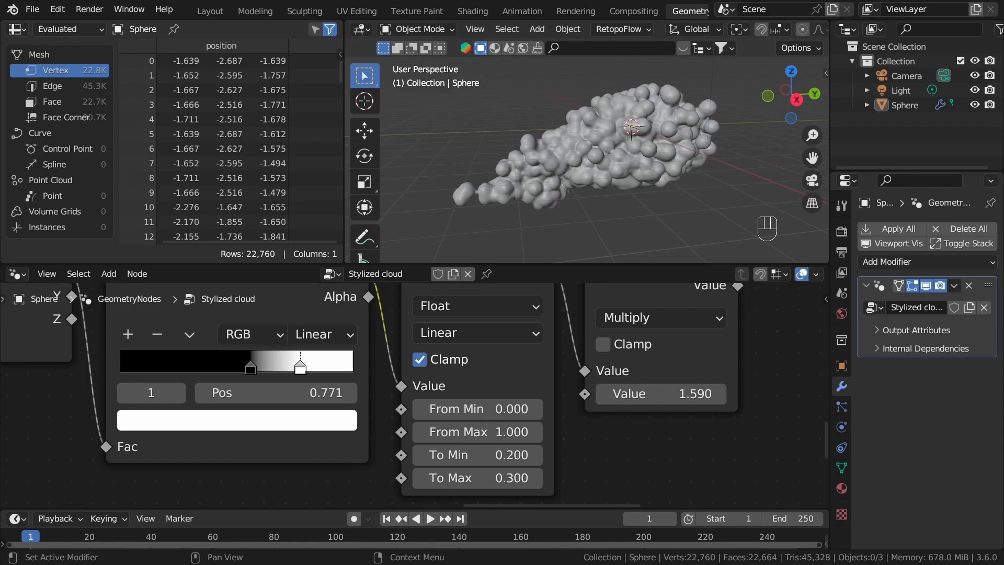
Nudge the radius Map Range's From Min to 0.020 and From Max to 1.020.
middle_click_drag(679, 402, 621, 382)
left_click(477, 435)
left_click_drag(475, 435, 456, 392, "shift")
Inspect the sphere's base mesh in Edit Mode and return to Object Mode.
left_click(558, 141)
key("Tab")
middle_click_drag(558, 149, 558, 126)
key("z")
key("z")
key("Tab")
Fine-tune the radius Map Range's To Min to 0.100 and To Max to 0.330.
left_click_drag(445, 435, 430, 435, "shift")
left_click_drag(453, 458, 463, 457, "shift")
Set the Density of the Distribute Points in Volume node to 111.160.
scroll(489, 426, "down", 6)
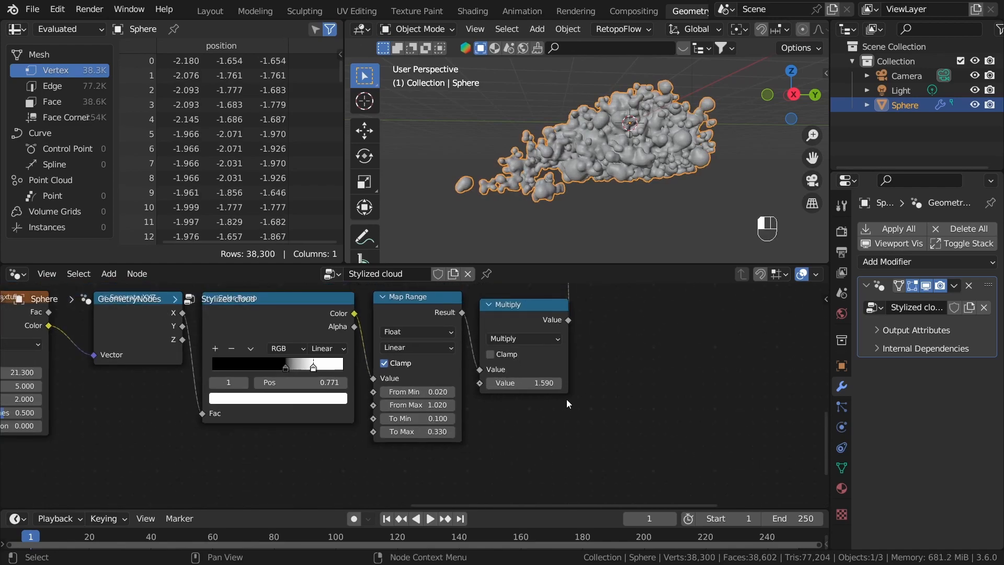
middle_click_drag(566, 399, 573, 474)
scroll(570, 470, "down", 5)
middle_click_drag(480, 356, 579, 446)
scroll(567, 453, "down", 6)
middle_click_drag(535, 332, 512, 417)
scroll(502, 418, "up", 6)
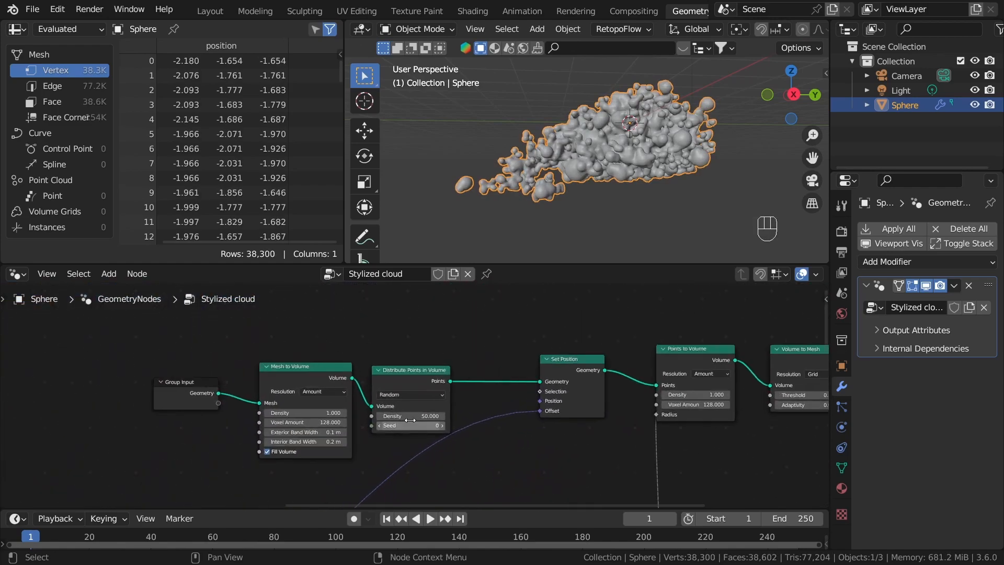
scroll(415, 417, "up", 9)
left_click_drag(423, 450, 446, 450, "shift")
scroll(476, 445, "down", 4)
left_click_drag(410, 419, 414, 420)
scroll(525, 447, "down", 2)
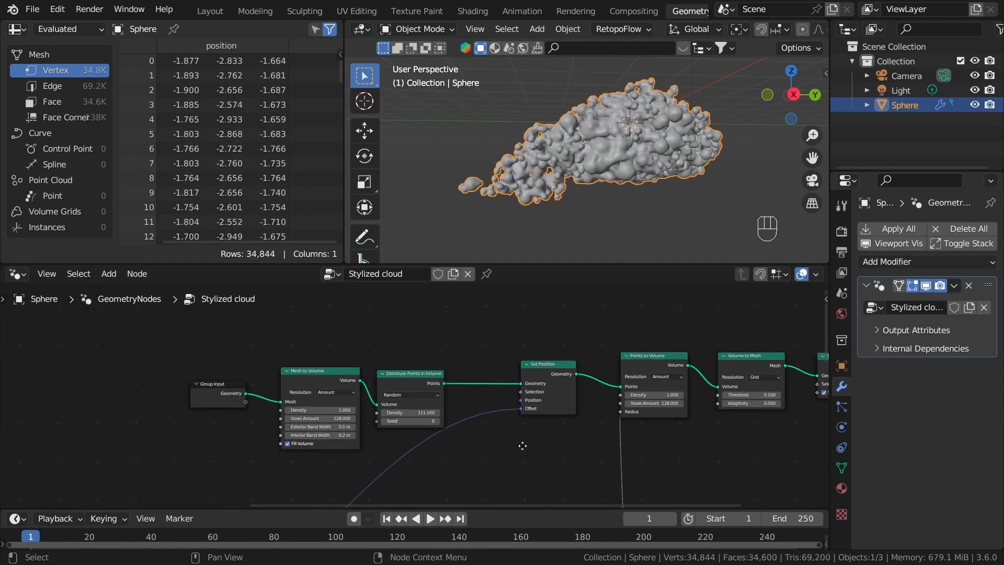
Fine-tune the To Min value of the radius Map Range.
middle_click_drag(525, 446, 287, 304)
scroll(291, 422, "up", 4)
middle_click_drag(291, 421, 402, 415)
scroll(385, 419, "up", 1)
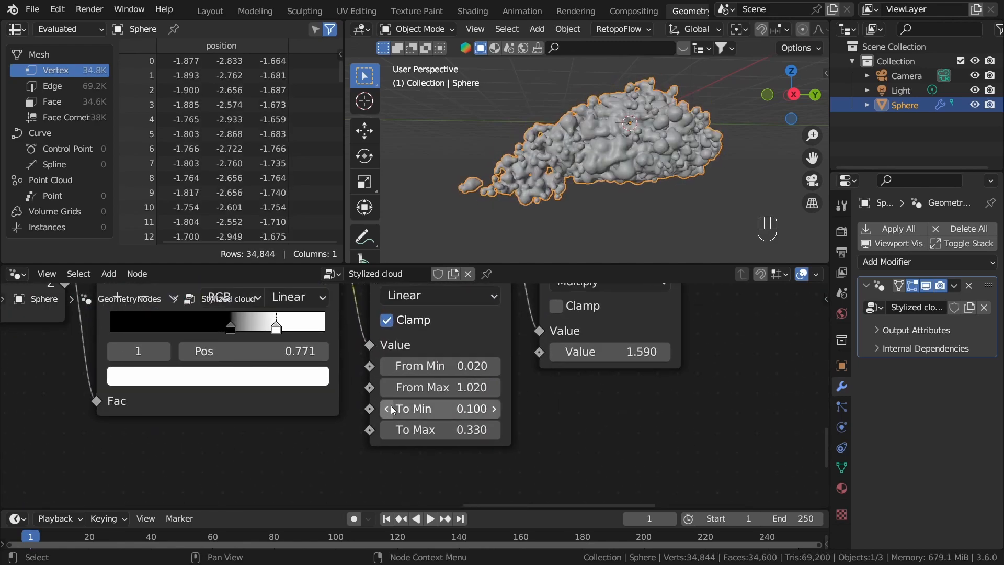
left_click_drag(419, 409, 434, 429, "shift")
left_click(598, 366)
key("ctrl+x")
key("ctrl+z")
Fine-tune the radius Multiply factor together with the radius Map Range's To Max and To Min.
middle_click_drag(598, 368, 585, 387)
left_click_drag(591, 372, 572, 372, "shift")
mouse_move(463, 454)
left_mouse_down("shift")
mouse_move(476, 454)
mouse_move(467, 454)
left_mouse_up("shift")
left_click_drag(461, 431, 467, 451, "shift")
scroll(424, 401, "down", 2)
Reposition the stops of the radius Color Ramp and deselect the cloud in the viewport.
middle_click_drag(317, 373, 461, 414)
left_click_drag(392, 396, 442, 396)
left_click_drag(395, 396, 422, 396)
left_click_drag(406, 396, 399, 396)
left_click(641, 233)
mouse_move(641, 233)
middle_mouse_down()
mouse_move(787, 261)
mouse_move(644, 233)
middle_mouse_up()
scroll(575, 379, "down", 3)
middle_click_drag(419, 394, 763, 377)
left_click_drag(558, 354, 543, 354, "shift")
key("ctrl+z")
Fine-tune the noise offset values that shape the cloud, checking its form from several angles.
middle_click_drag(554, 345, 509, 492)
left_click_drag(499, 353, 478, 353, "shift")
middle_click_drag(612, 215, 673, 260)
scroll(673, 256, "up", 3)
middle_click_drag(591, 450, 568, 325)
left_click_drag(493, 380, 458, 380, "shift")
middle_click_drag(761, 246, 652, 177)
scroll(648, 177, "up", 2)
middle_click_drag(549, 419, 585, 344)
mouse_move(507, 448)
left_mouse_down("shift")
mouse_move(518, 449)
mouse_move(506, 448)
left_mouse_up("shift")
scroll(565, 179, "down", 3)
scroll(565, 179, "up", 2)
middle_click_drag(565, 179, 482, 188, "shift")
middle_click_drag(502, 188, 539, 201)
Move the Group Output node away from Set Shade Smooth to make room for another node.
scroll(587, 406, "down", 9)
middle_click_drag(605, 352, 324, 479)
scroll(499, 413, "up", 3)
mouse_move(565, 203)
middle_mouse_down()
mouse_move(514, 203)
mouse_move(585, 205)
middle_mouse_up()
scroll(418, 408, "down", 3)
middle_click_drag(238, 469, 364, 445)
scroll(363, 445, "up", 2)
middle_click_drag(706, 328, 432, 388)
scroll(432, 388, "up", 7)
left_click_drag(448, 382, 554, 370)
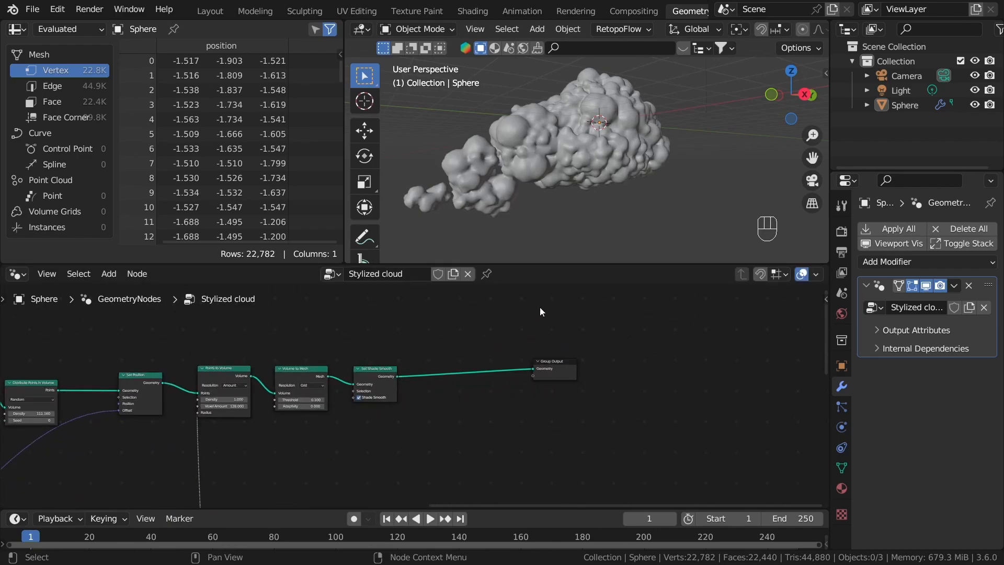
Insert a Set Material node between Set Shade Smooth and Group Output.
scroll(539, 312, "up", 3)
key("shift+a")
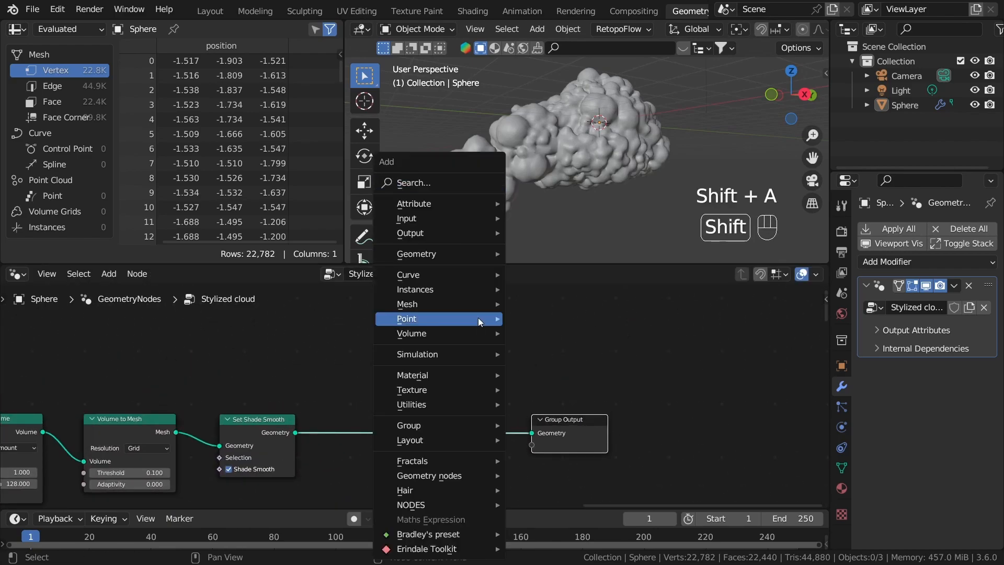
type("set")
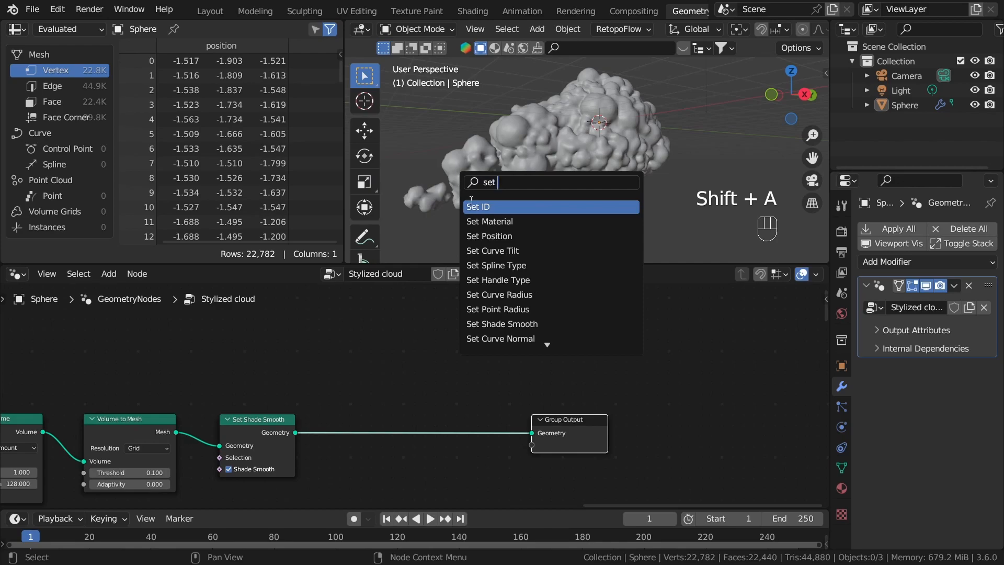
left_click(489, 221)
left_click(378, 413)
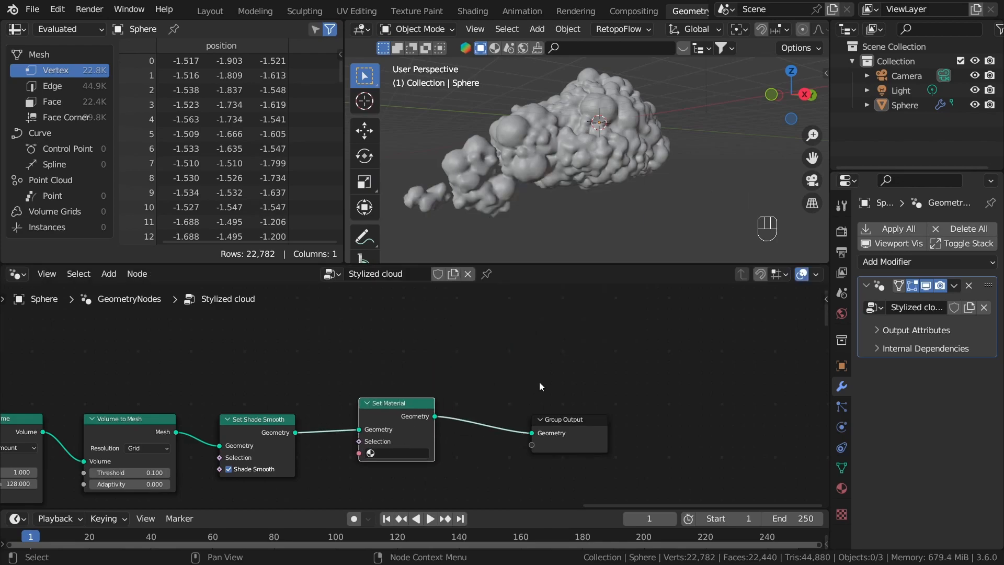
Create a new material named Cloud for the sphere and assign it in the Set Material node.
middle_click_drag(540, 385, 575, 357)
scroll(418, 399, "up", 4)
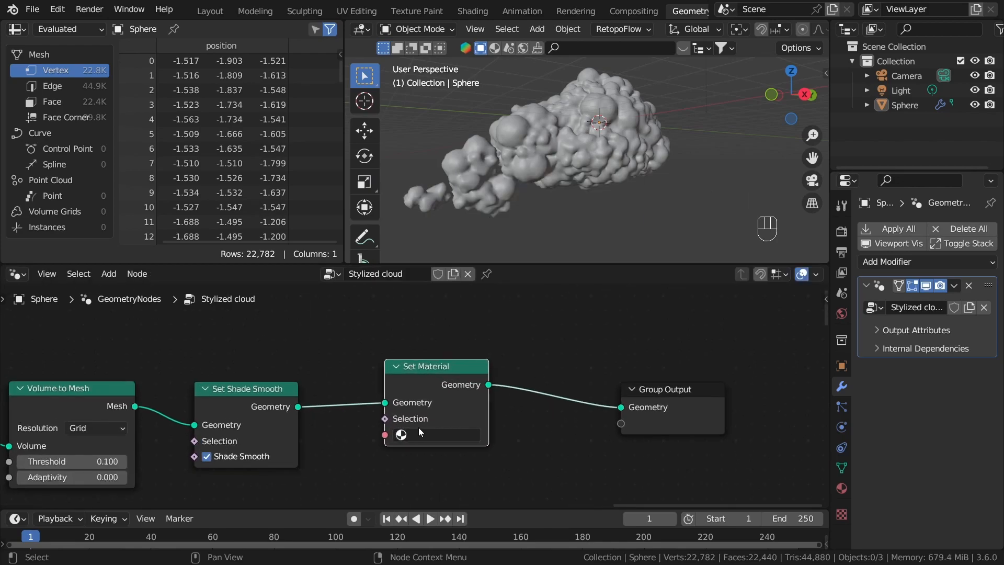
left_click(841, 488)
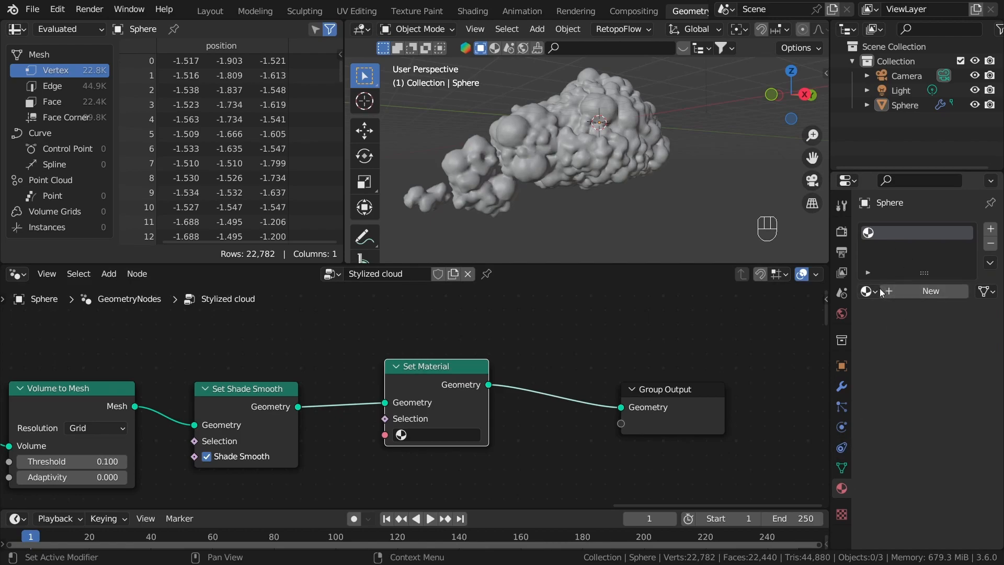
left_click(902, 290)
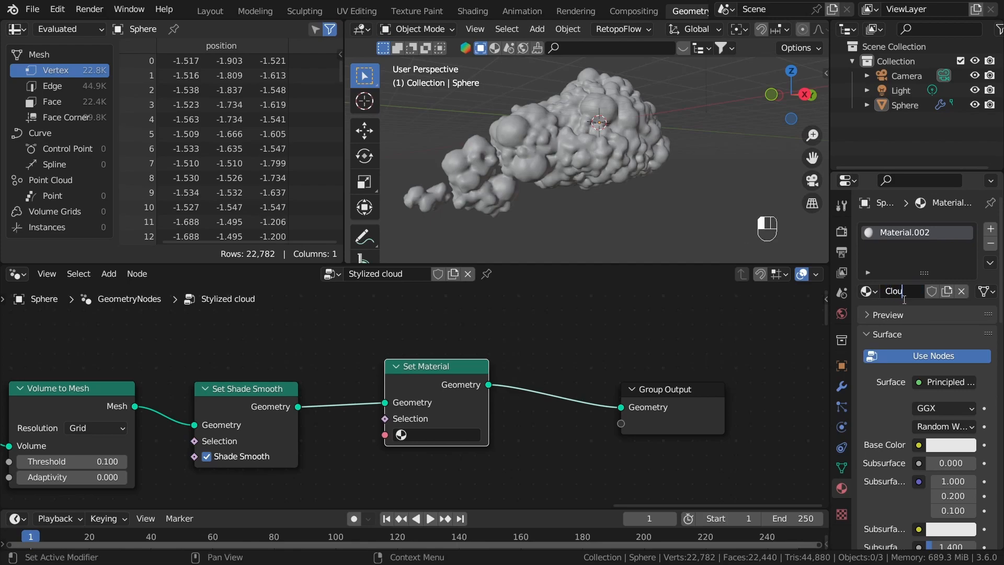
left_click(420, 437)
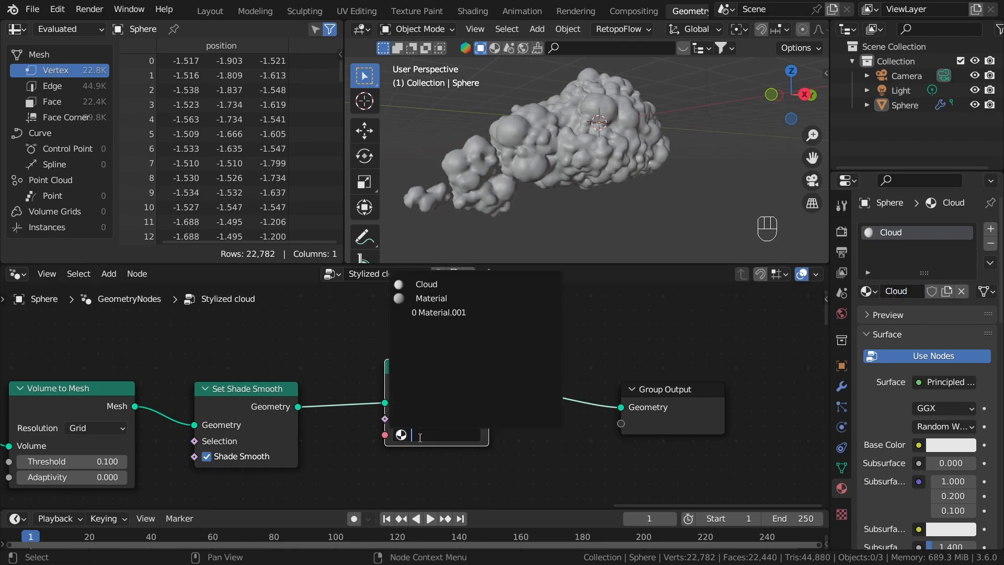
left_click(461, 284)
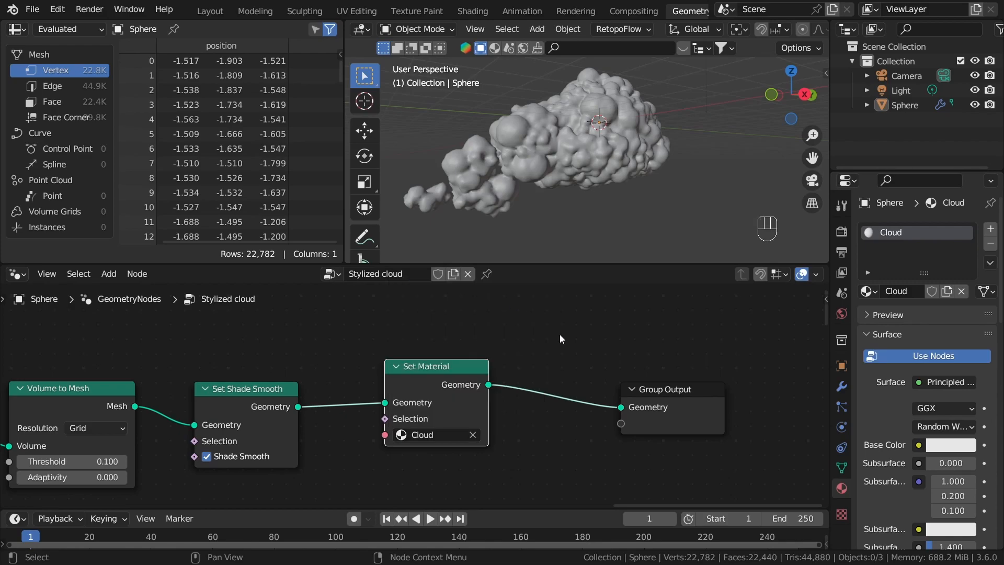
Tidy the end of the node tree by aligning Set Material and moving Group Output closer to it.
middle_click_drag(484, 435, 501, 411)
left_click_drag(439, 347, 427, 357)
left_click_drag(710, 393, 626, 372)
left_click(618, 405)
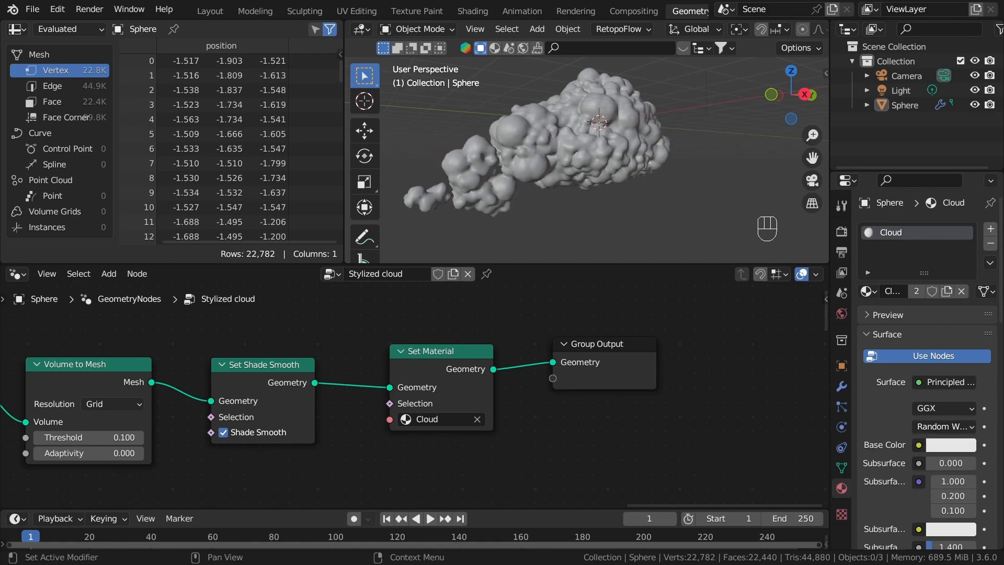
scroll(472, 385, "down", 4)
scroll(472, 385, "down", 5)
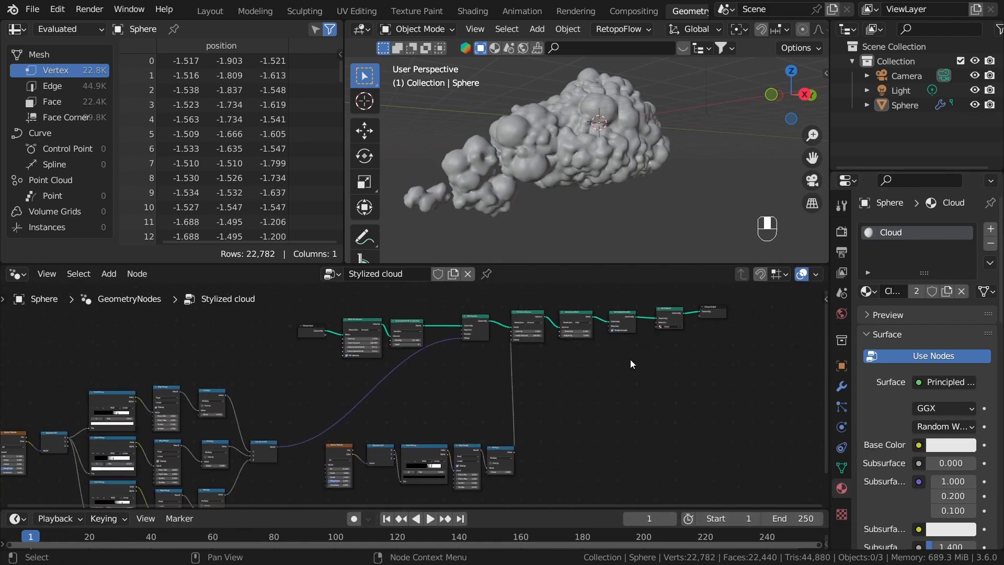
scroll(542, 448, "up", 1)
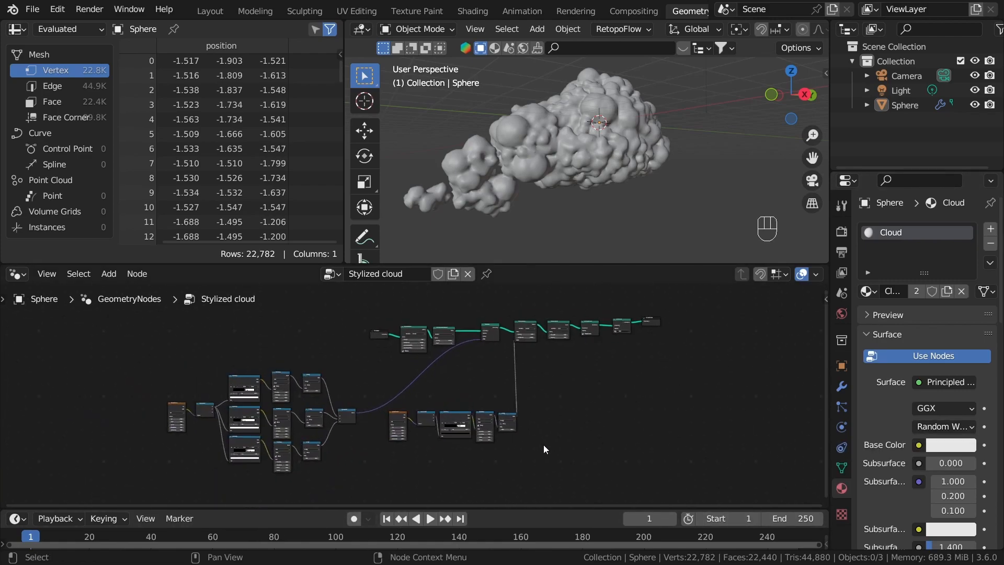
Switch to the Shading workspace, select the cloud and display the viewport in solid shading.
left_click(472, 11)
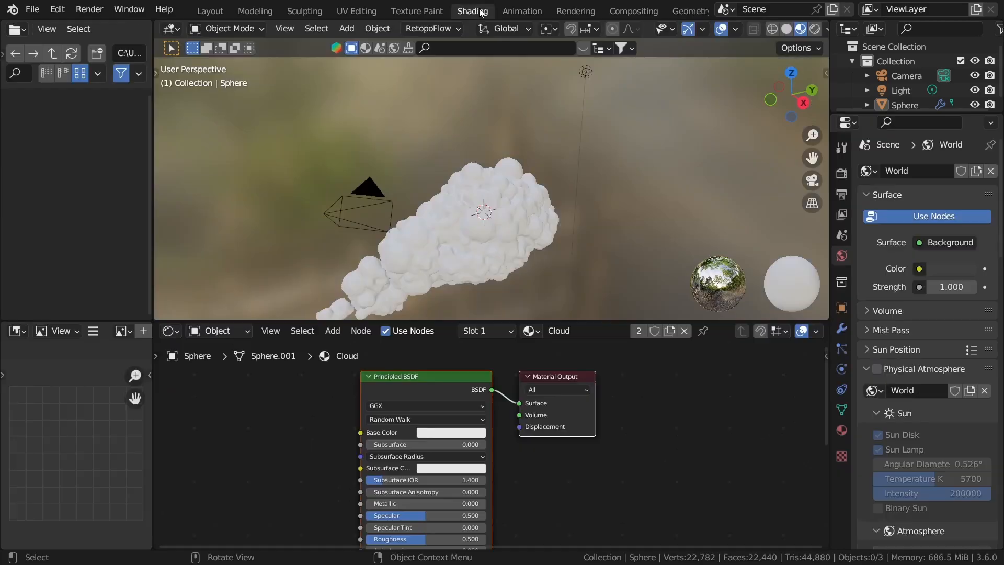
mouse_move(464, 214)
middle_mouse_down()
mouse_move(522, 243)
mouse_move(552, 211)
mouse_move(479, 167)
mouse_move(444, 218)
mouse_move(516, 195)
mouse_move(623, 221)
middle_mouse_up()
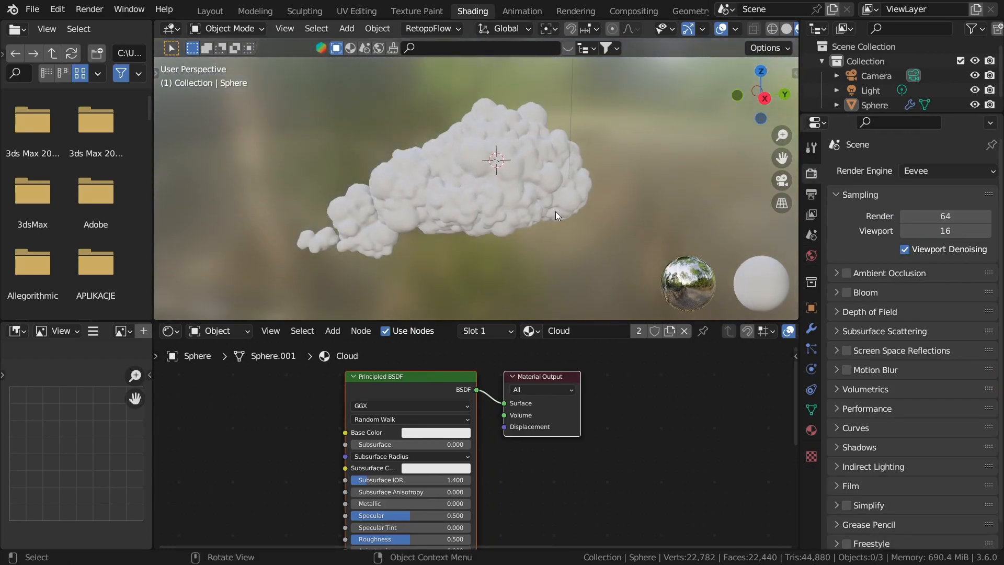
middle_click_drag(555, 212, 592, 224)
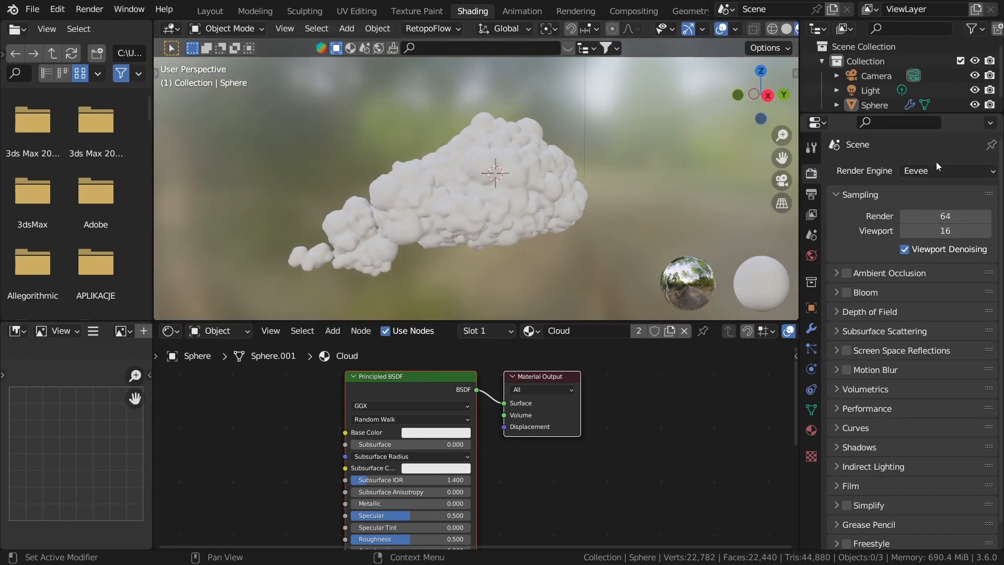
left_click(541, 167)
key("z")
Set the render engine to Cycles on GPU Compute and enable viewport denoising.
left_click(930, 171)
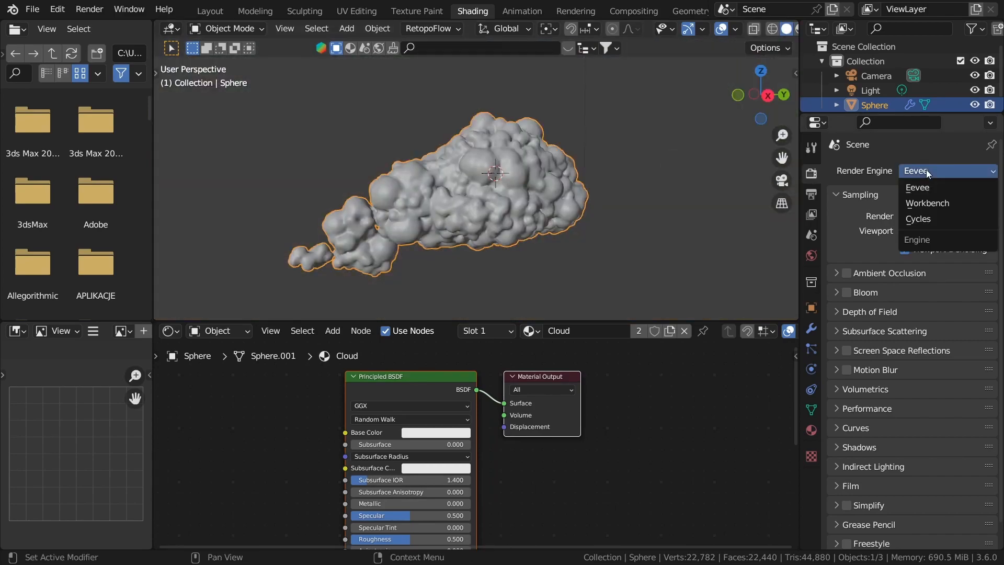
left_click(929, 219)
left_click(921, 206)
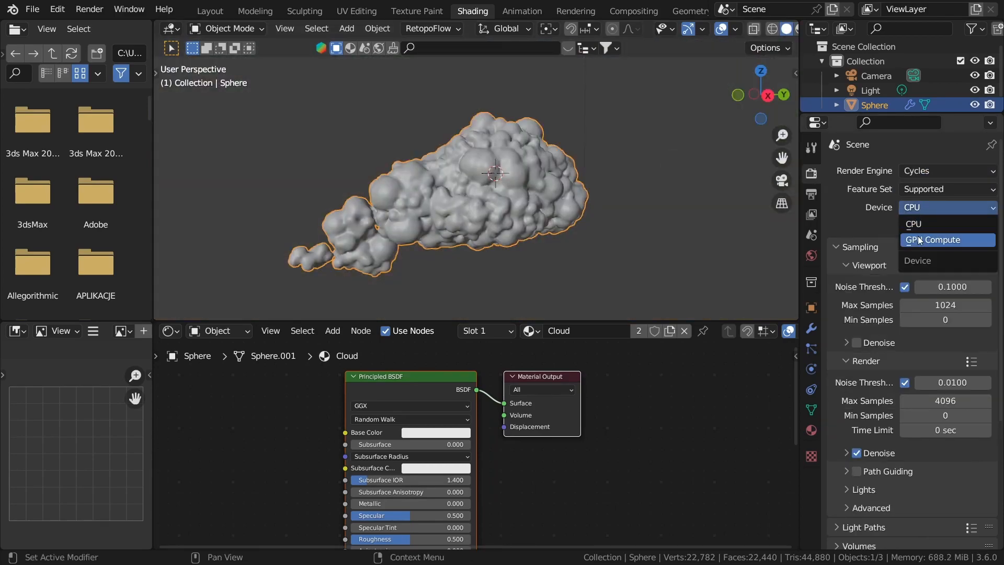
left_click(868, 240)
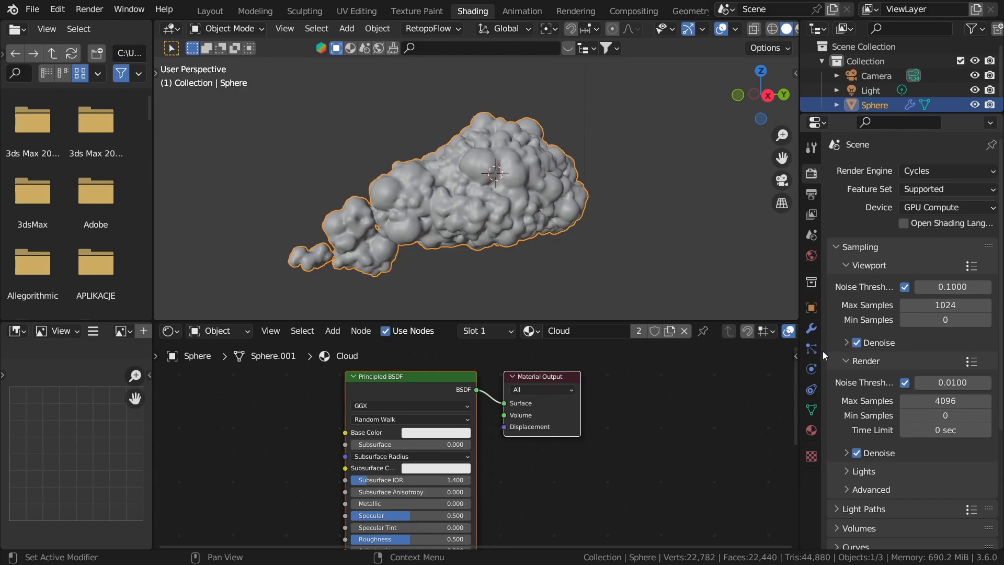
scroll(711, 29, "down", 3)
Switch the viewport to rendered shading and delete the point light from the scene.
left_click(778, 30)
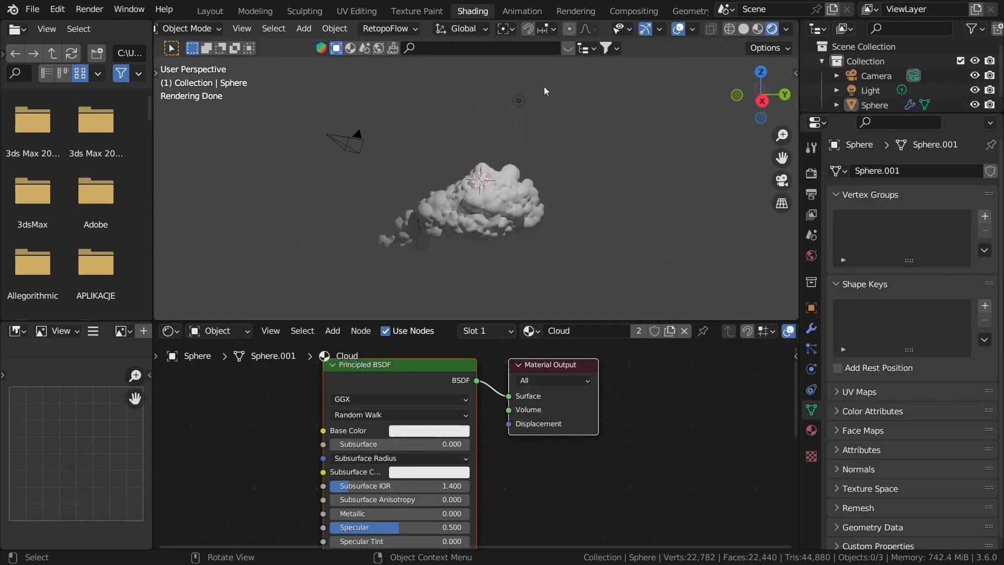
left_click(522, 104)
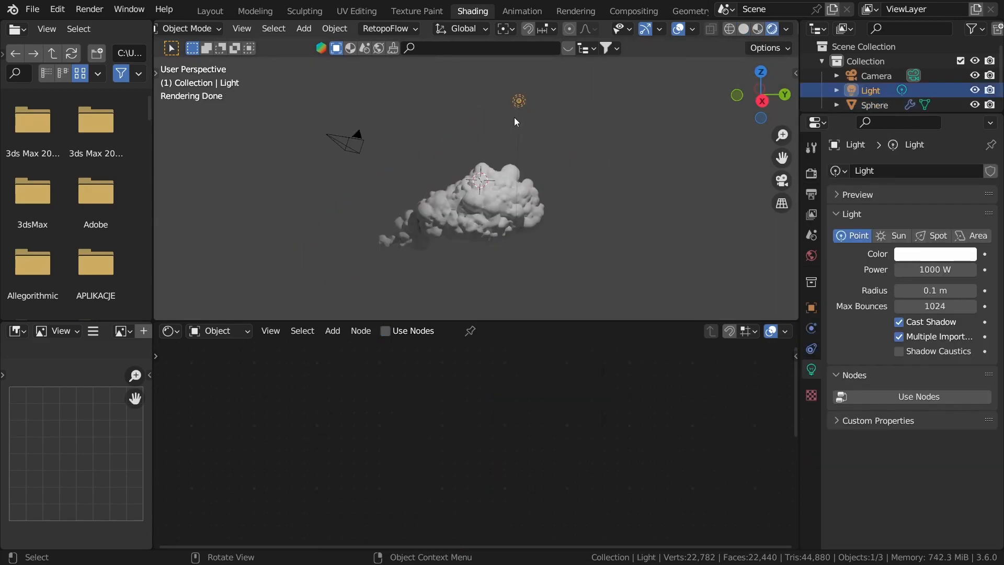
key("Delete")
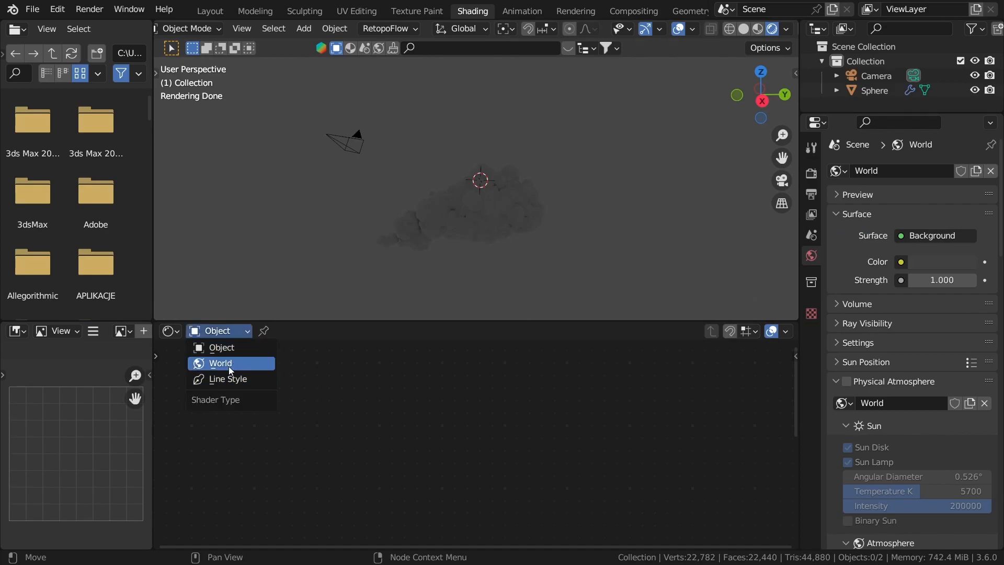
Show the World shader nodes in the shader editor and reposition the Background node.
left_click(228, 367)
middle_click_drag(413, 387, 510, 465)
scroll(473, 452, "up", 1)
left_click_drag(465, 449, 459, 461)
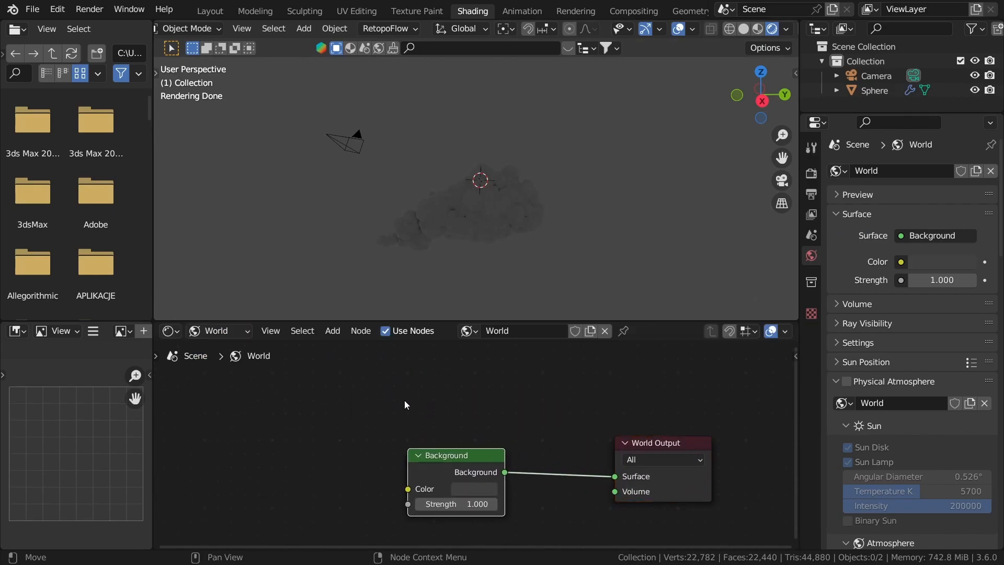
Add a Nishita Sky Texture, connect its Color to the Background's Color, and view the lit cloud up close.
key("shift+a")
type("s")
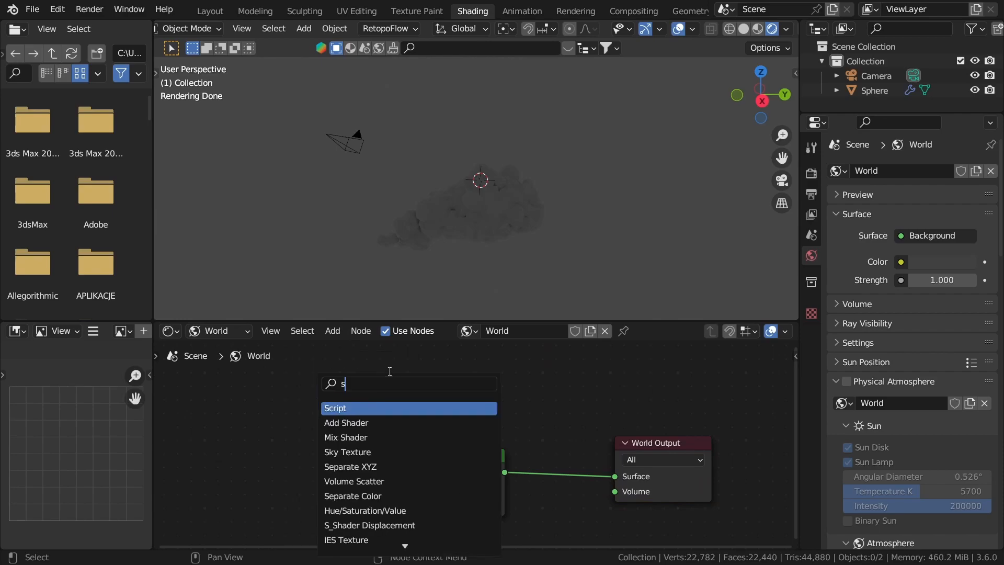
type("ky")
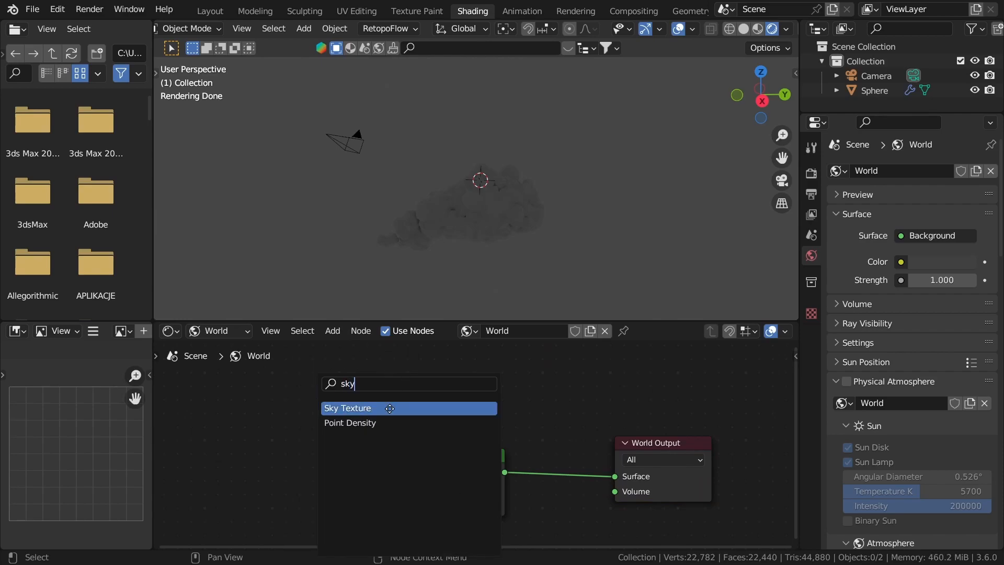
left_click(391, 408)
left_click(234, 462)
middle_click_drag(341, 454, 385, 423)
scroll(385, 422, "up", 1)
left_click_drag(438, 444, 458, 454)
middle_click_drag(525, 254, 542, 230)
scroll(538, 172, "up", 5)
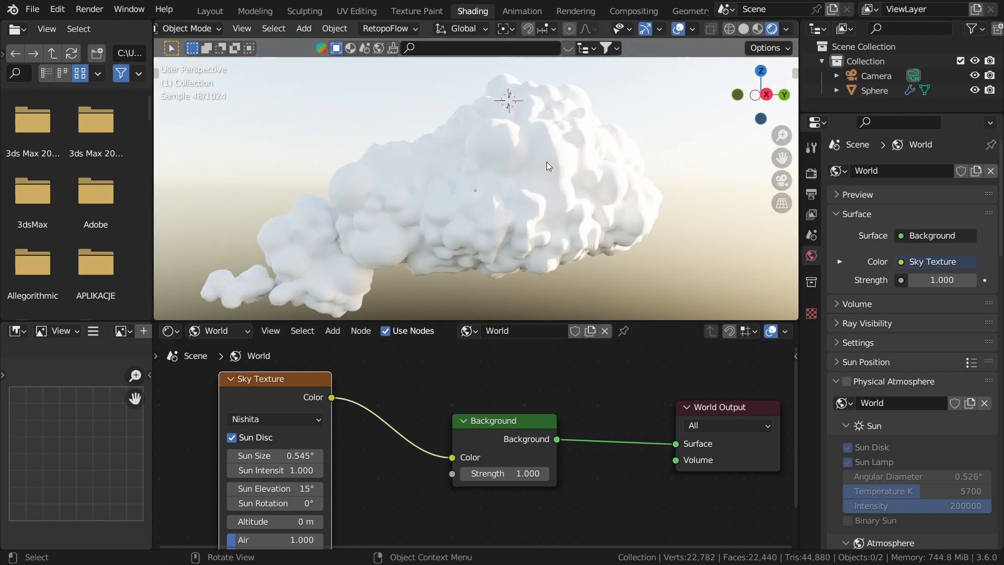
Lower the Color Management exposure to -0.994 and view the whole cloud against the sky.
left_click(812, 178)
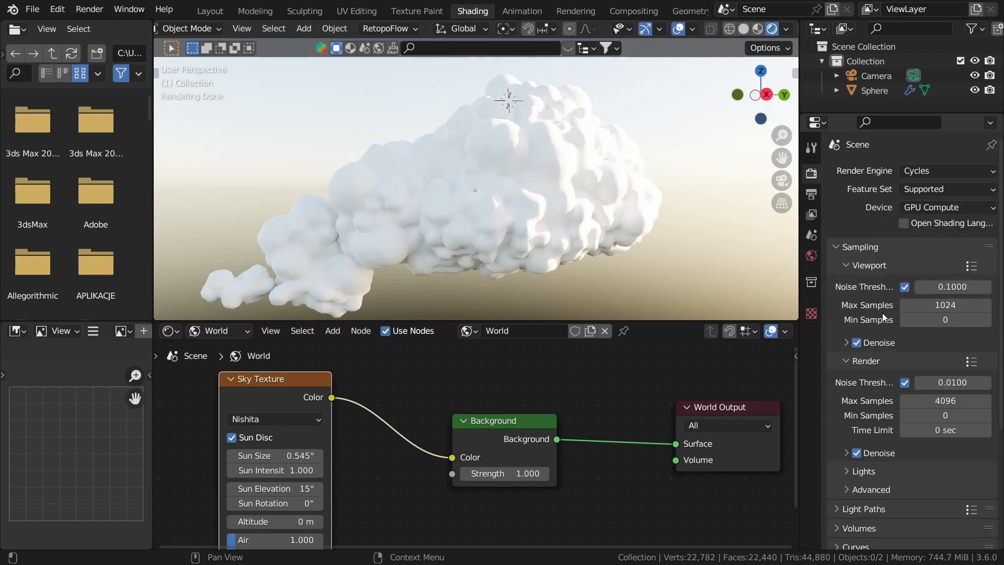
scroll(896, 356, "down", 5)
scroll(889, 481, "down", 6)
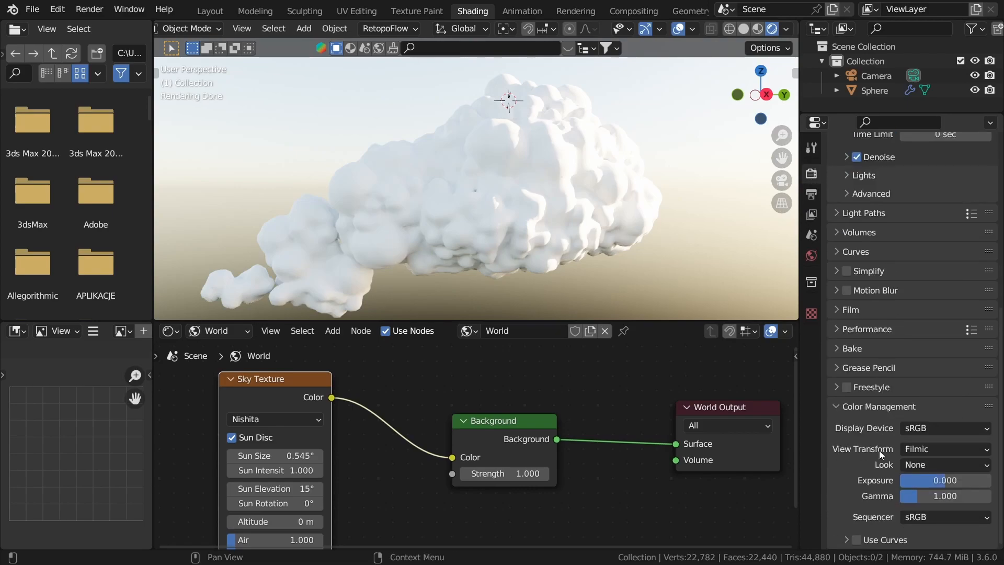
mouse_move(946, 480)
left_mouse_down()
mouse_move(918, 481)
mouse_move(943, 484)
left_mouse_up()
scroll(580, 234, "down", 5)
middle_click_drag(496, 250, 507, 171)
middle_click_drag(476, 124, 618, 142)
scroll(585, 208, "down", 2)
scroll(550, 216, "up", 1)
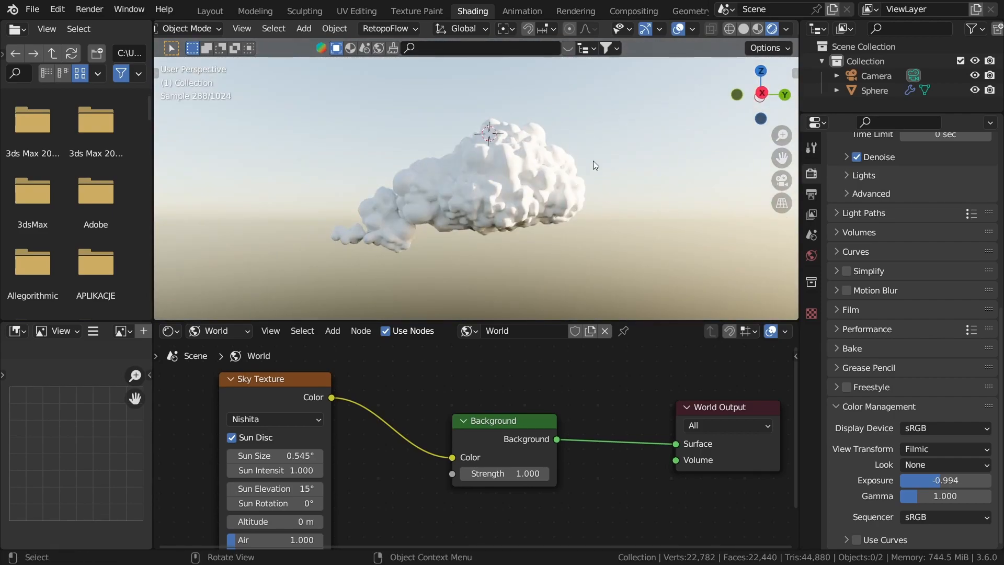
Duplicate the World's Background node above the original and move World Output farther away to make room.
scroll(579, 396, "down", 3)
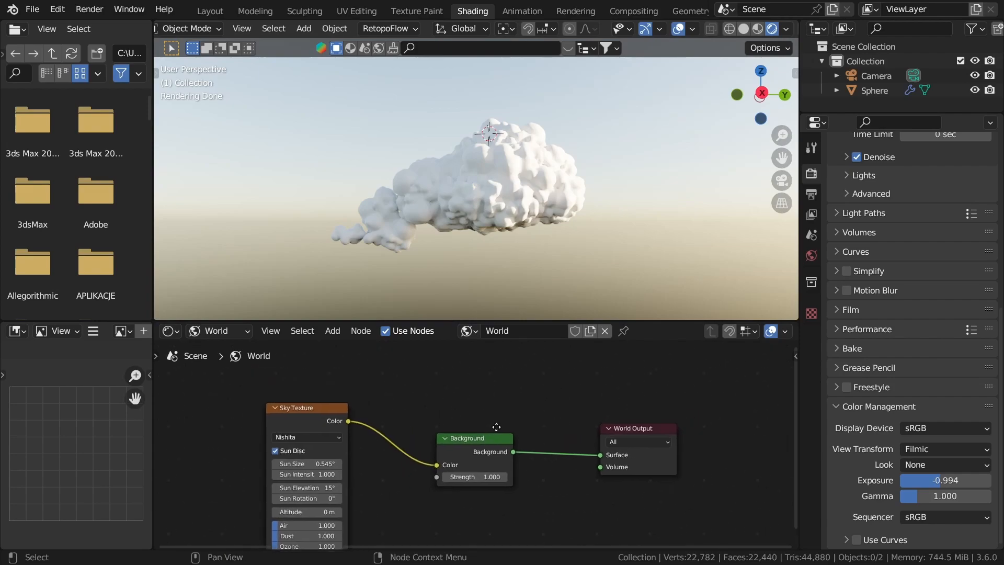
key("shift+d")
left_click(439, 371)
middle_click_drag(508, 393, 423, 422)
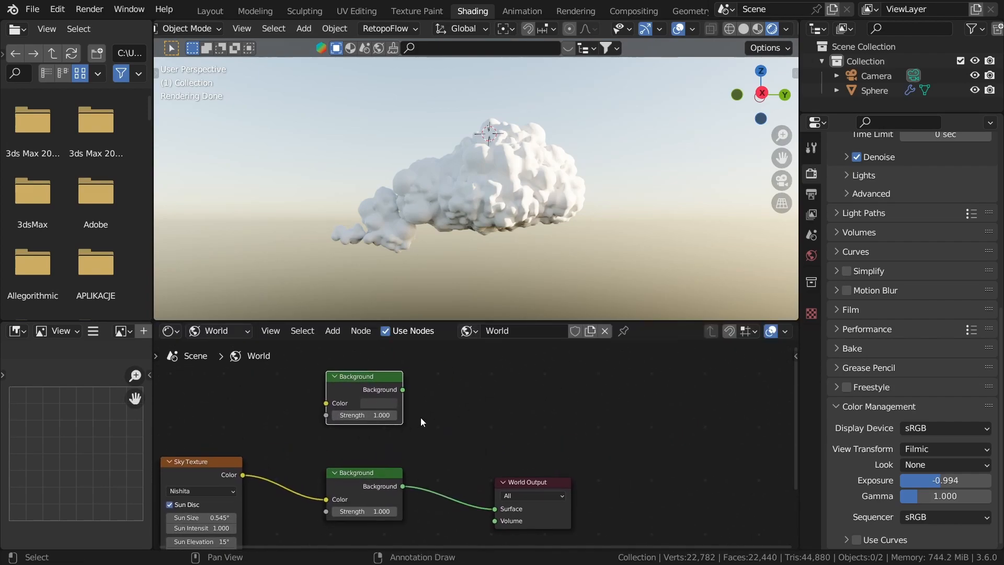
left_click_drag(528, 494, 660, 450)
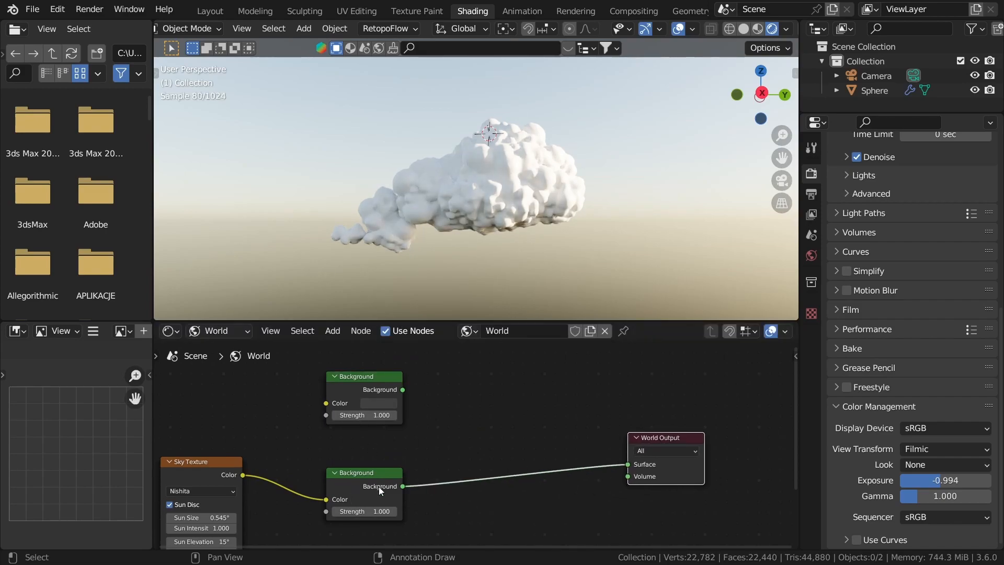
Insert a Mix Shader before World Output, with the upper Background in its first Shader input and the sky Background in its second.
key("shift+a")
left_click(406, 380)
type("mi")
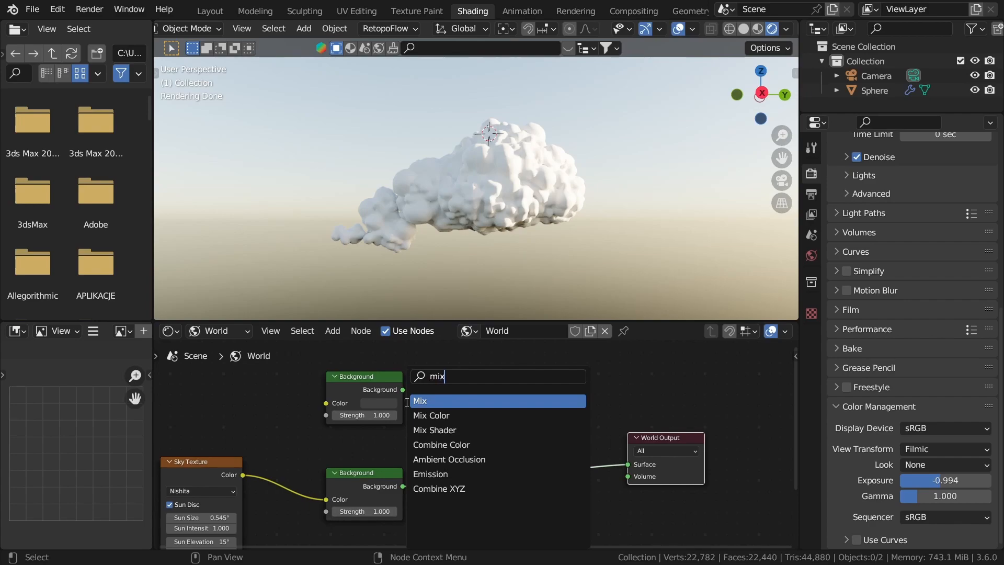
type("x")
left_click(434, 430)
left_click(457, 465)
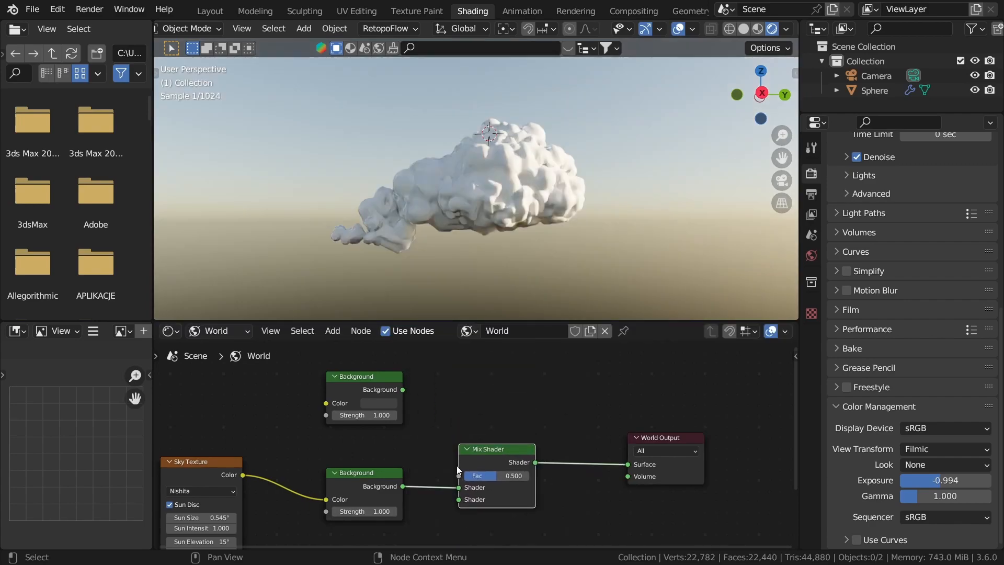
left_click_drag(462, 487, 459, 499)
Set the upper Background's Color to a bright cyan with Hue 0.525, Saturation 0.901 and Value 1.000.
middle_click_drag(350, 381, 495, 410)
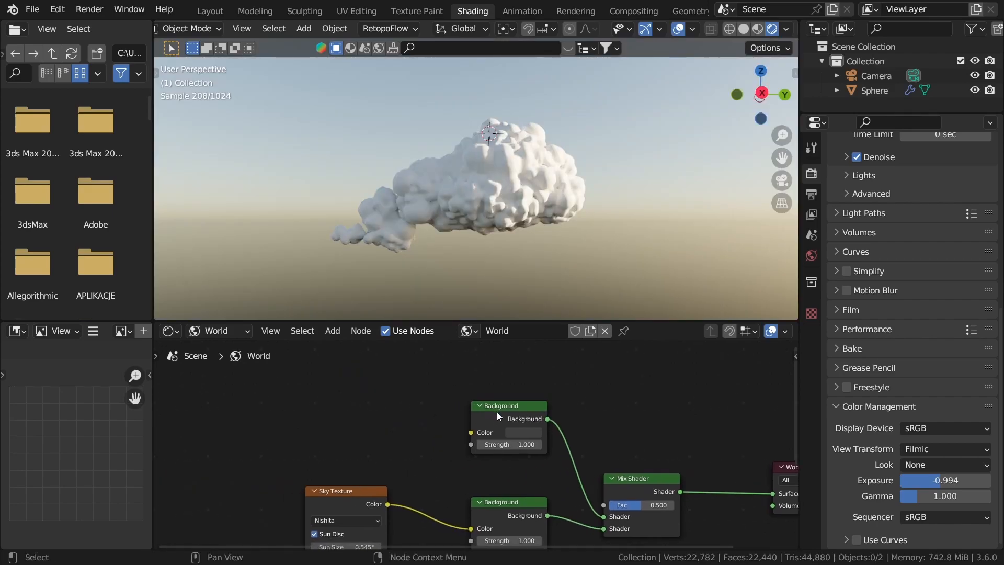
left_click(518, 432)
scroll(519, 432, "up", 15)
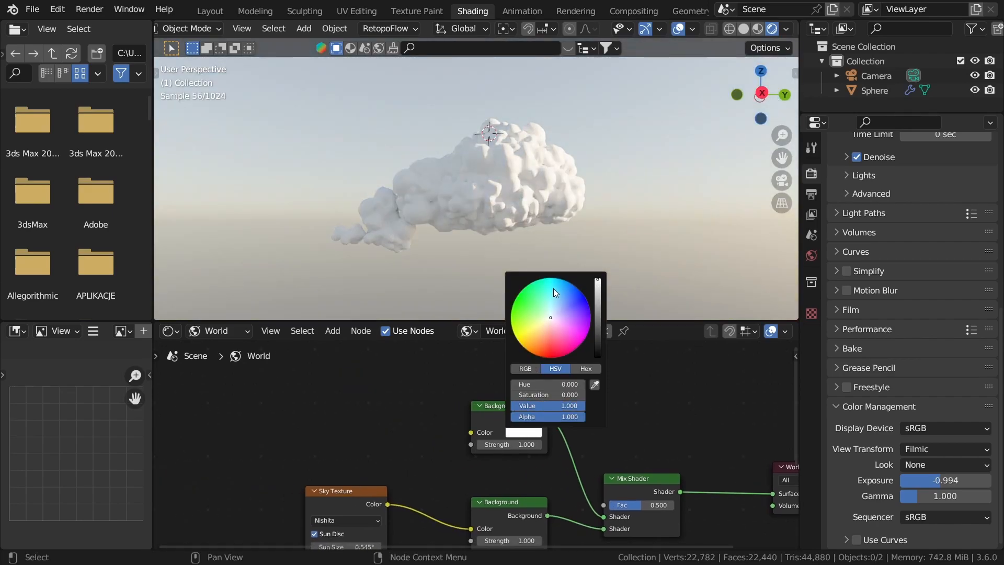
left_click(553, 289)
left_click_drag(553, 291, 554, 292)
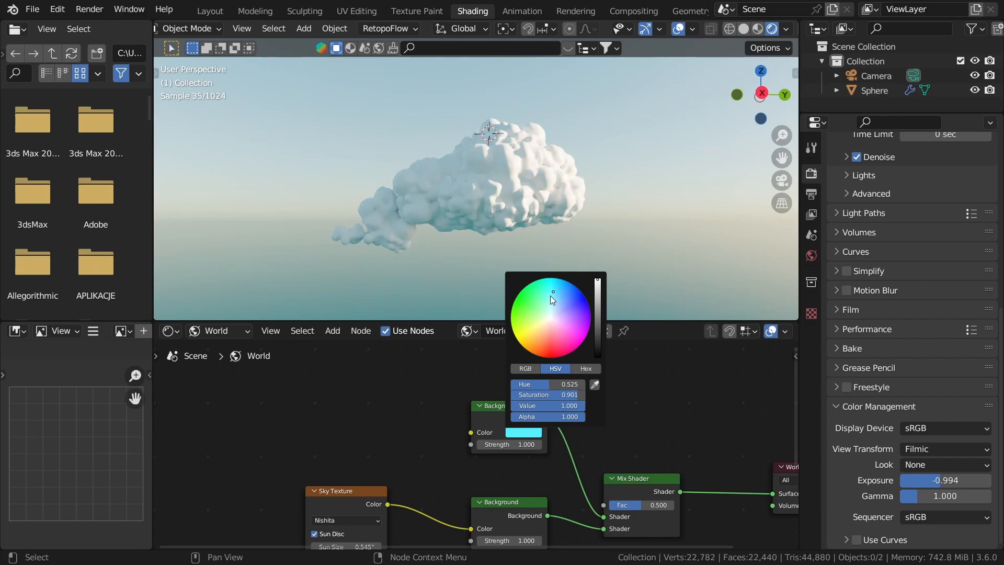
Reposition the Mix Shader beside the Background nodes and set its Fac to 0.622.
middle_click_drag(496, 174, 573, 240)
middle_click_drag(671, 502, 615, 505)
left_click_drag(604, 486, 643, 462)
mouse_move(632, 483)
left_mouse_down()
mouse_move(666, 483)
mouse_move(638, 483)
left_mouse_up()
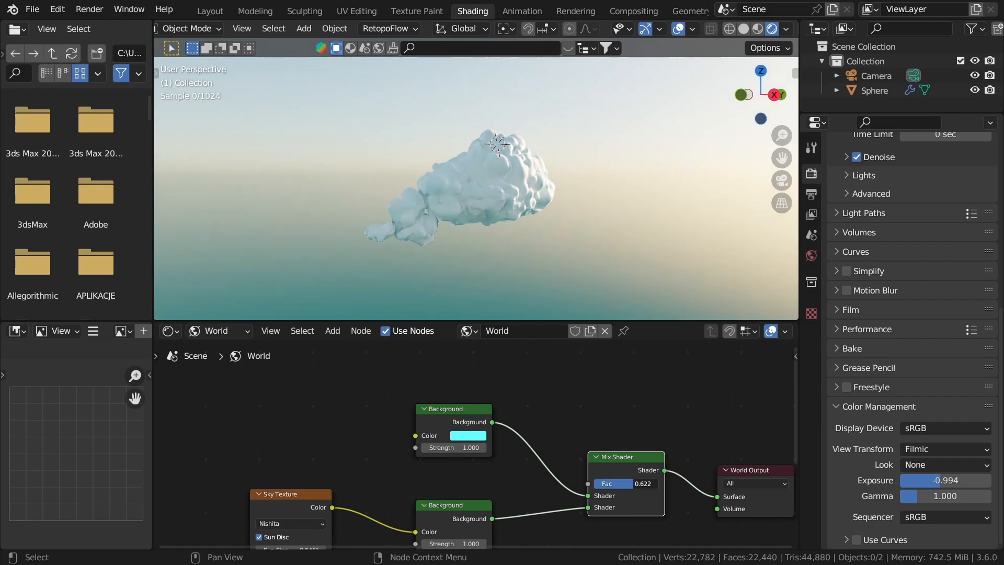
middle_click_drag(635, 444, 733, 386)
left_click_drag(388, 442, 412, 450)
middle_click_drag(604, 404, 469, 454)
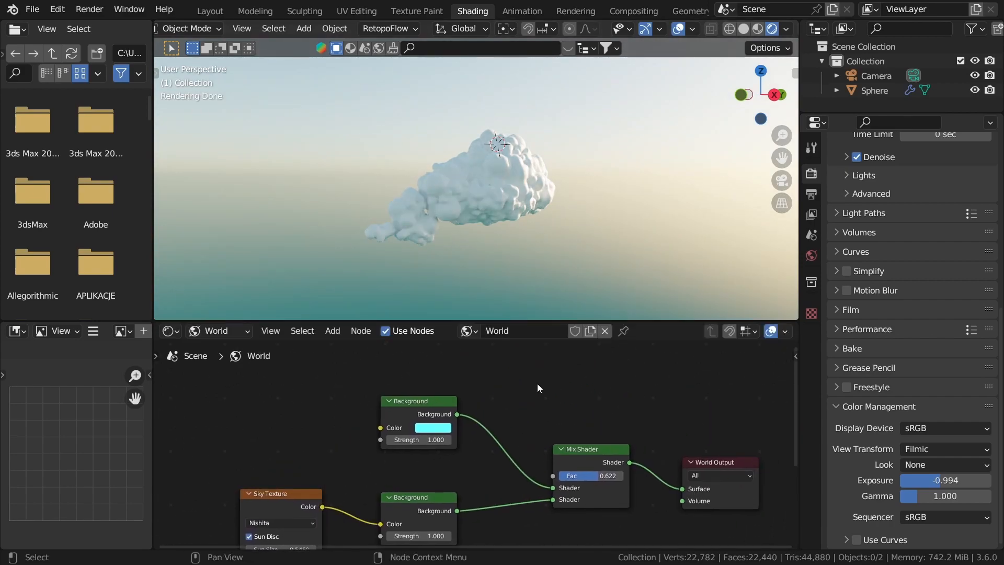
Add a Light Path node above the Background nodes in the World node tree.
scroll(538, 385, "down", 6)
middle_click_drag(513, 382, 511, 442)
key("shift+a")
key("s")
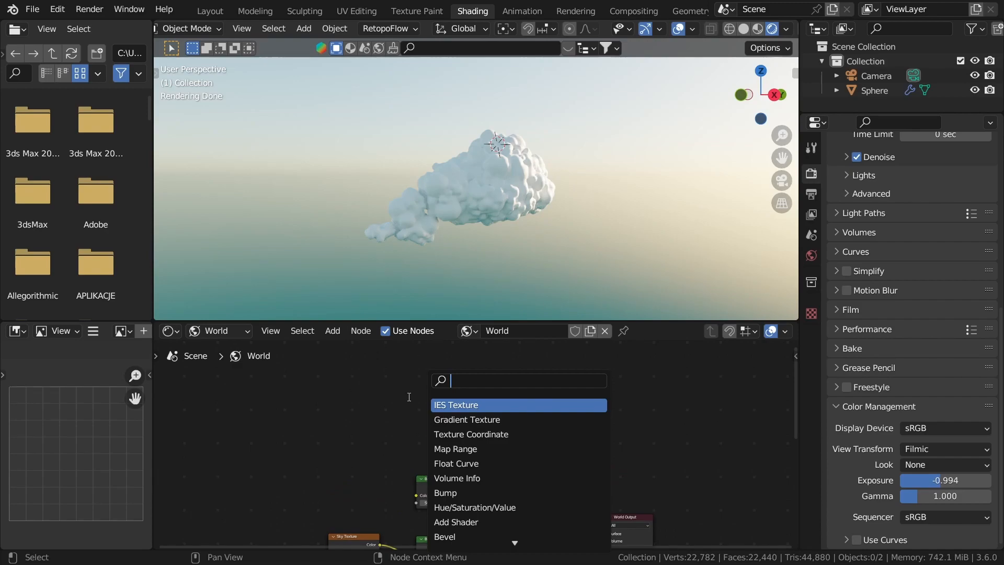
type("li")
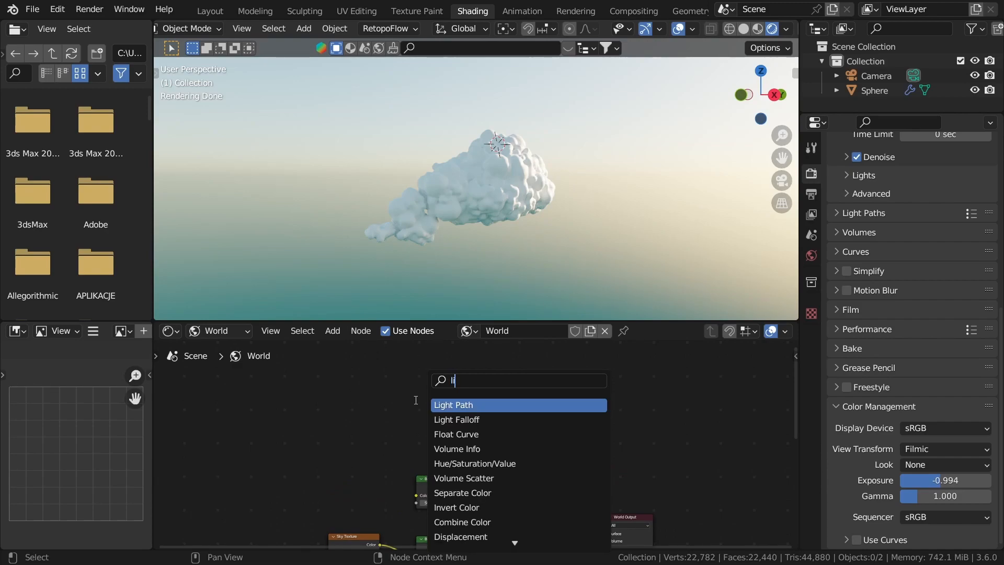
key("Return")
left_click(349, 390)
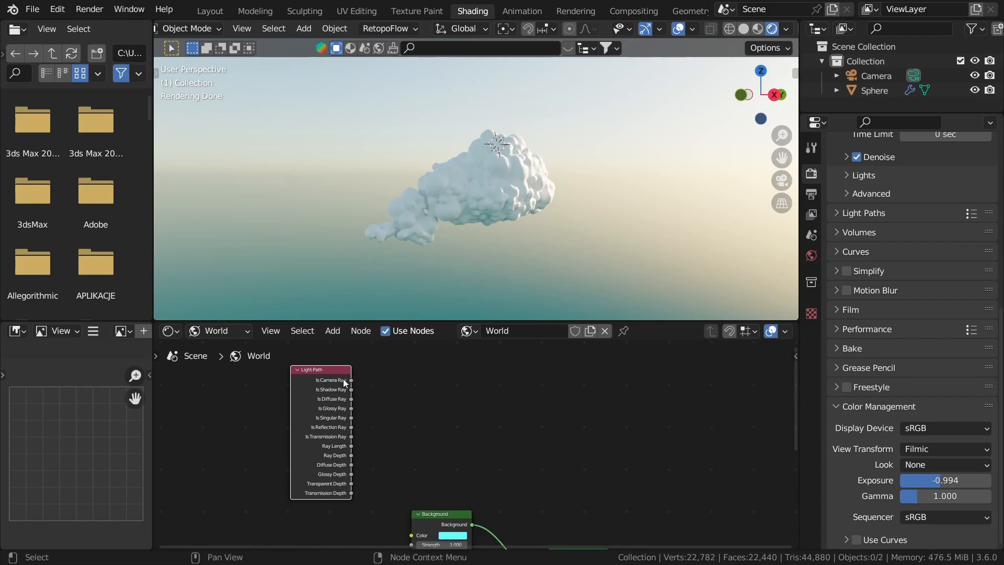
Connect the Light Path's Is Camera Ray output to the Mix Shader's Fac input.
left_click_drag(498, 493, 548, 422)
left_click_drag(431, 367, 432, 399)
middle_click_drag(464, 344, 506, 404)
middle_click_drag(517, 274, 551, 276)
scroll(635, 503, "up", 2)
middle_click_drag(432, 419, 672, 459)
Swap the Mix Shader inputs so the sky Background feeds the first Shader and the cyan Background the second.
left_click_drag(622, 420, 623, 440)
left_click_drag(457, 460, 623, 420)
scroll(544, 188, "down", 3)
middle_click_drag(544, 188, 610, 204)
middle_click_drag(575, 441, 619, 478)
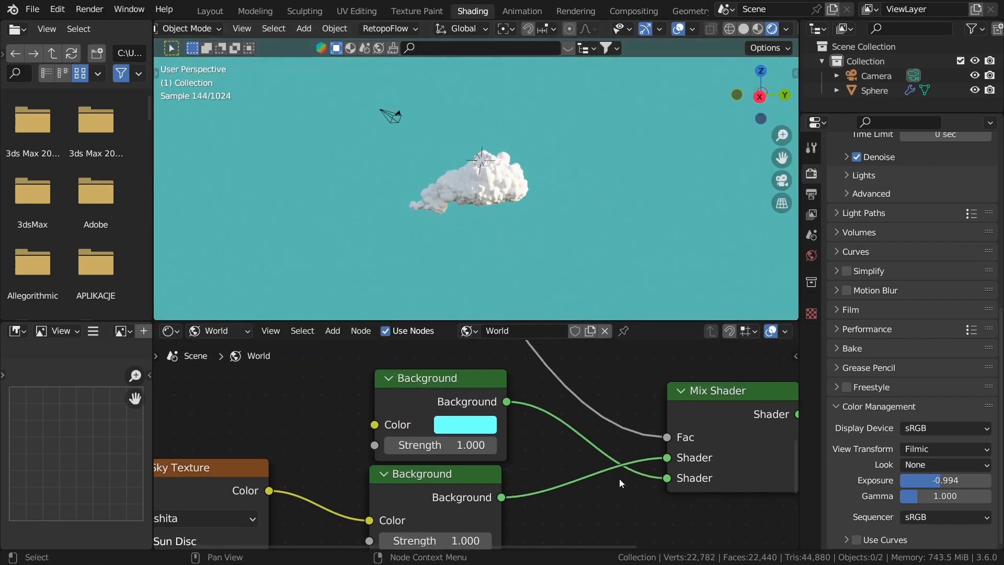
Set the cyan Background's Strength to 3.800 and fine-tune its Color to a more saturated cyan.
left_click(481, 430)
mouse_move(516, 191)
left_mouse_down()
mouse_move(516, 212)
mouse_move(512, 192)
left_mouse_up()
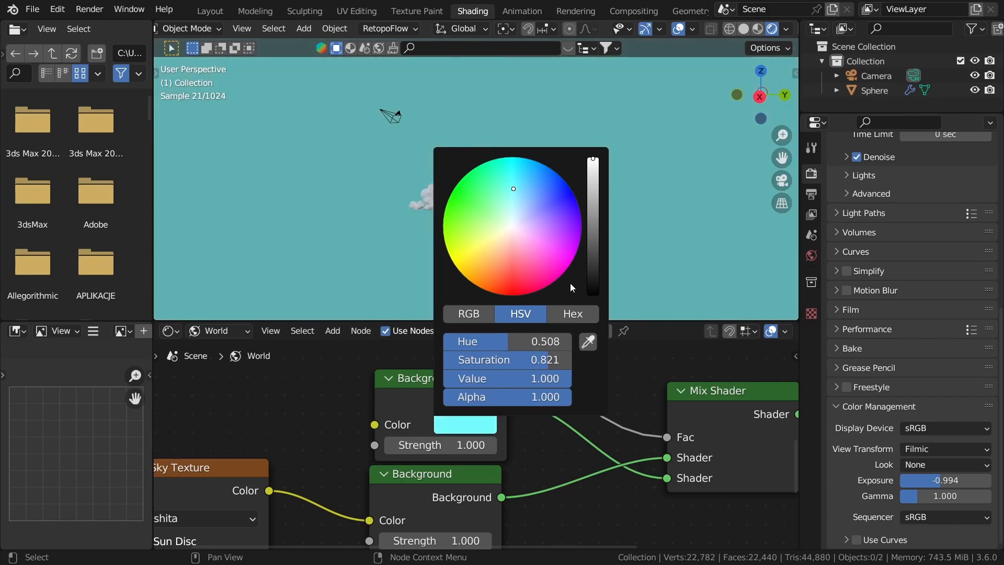
left_click_drag(456, 444, 485, 444)
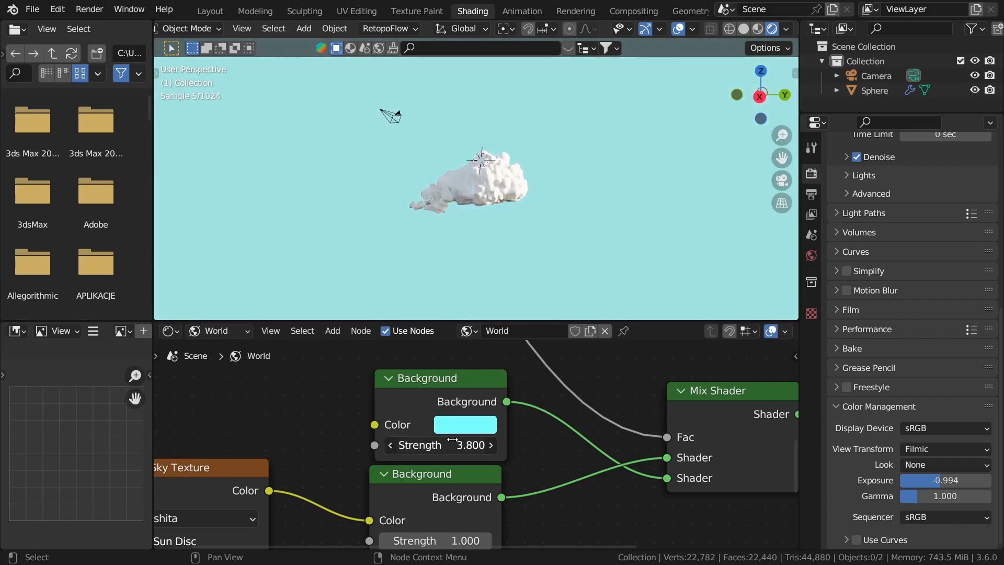
left_click(465, 424)
mouse_move(520, 182)
left_mouse_down()
mouse_move(511, 181)
mouse_move(518, 172)
left_mouse_up()
Switch the shader editor to Object, select the cloud, and enlarge the editor to frame the Cloud material's nodes.
middle_click_drag(340, 488, 487, 450)
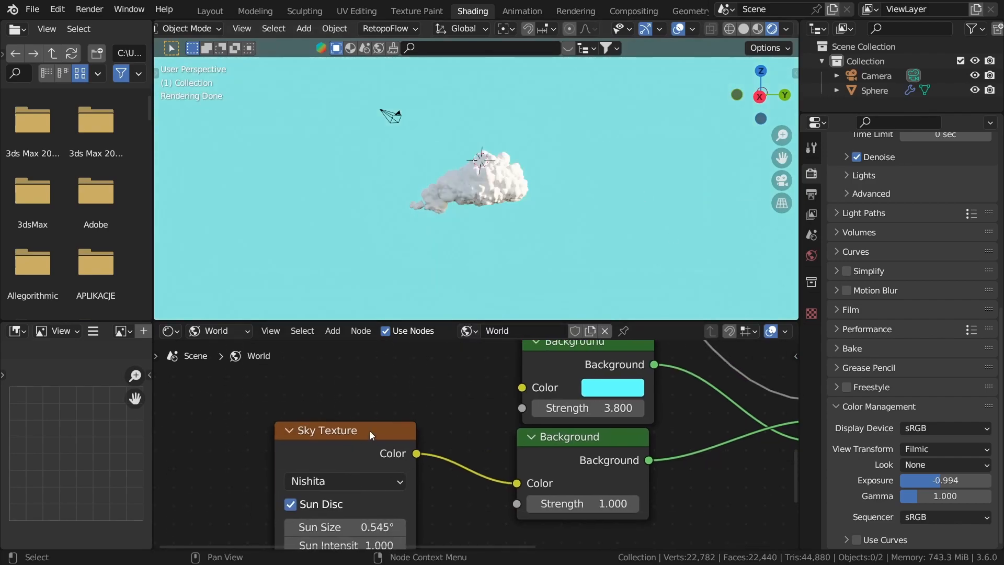
scroll(525, 178, "up", 5)
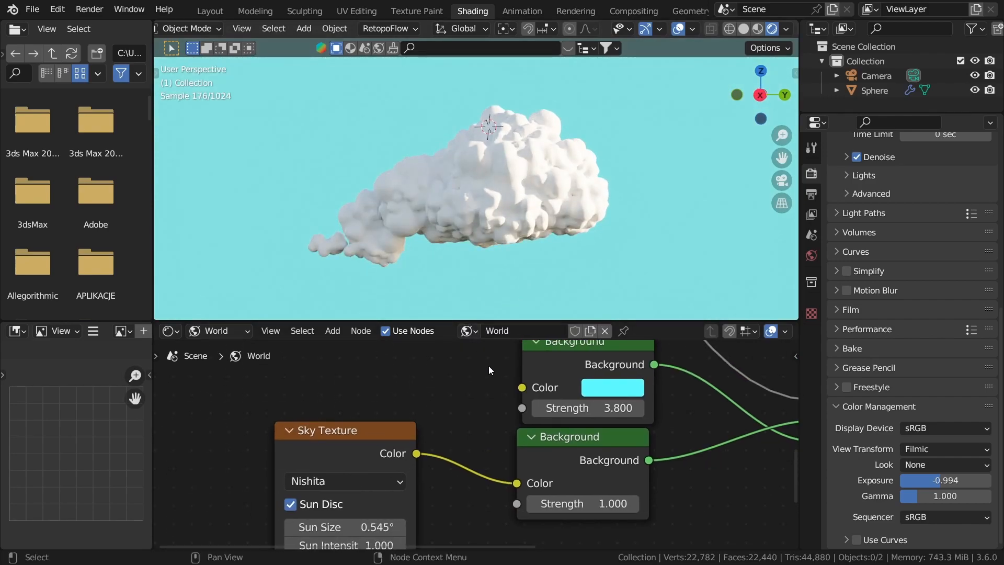
left_click(227, 333)
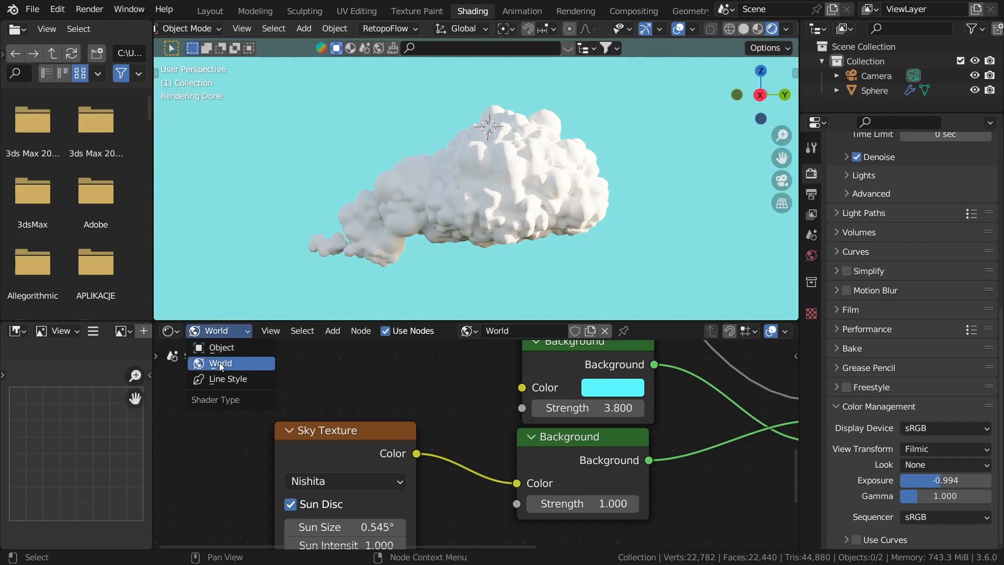
left_click(229, 347)
left_click(516, 212)
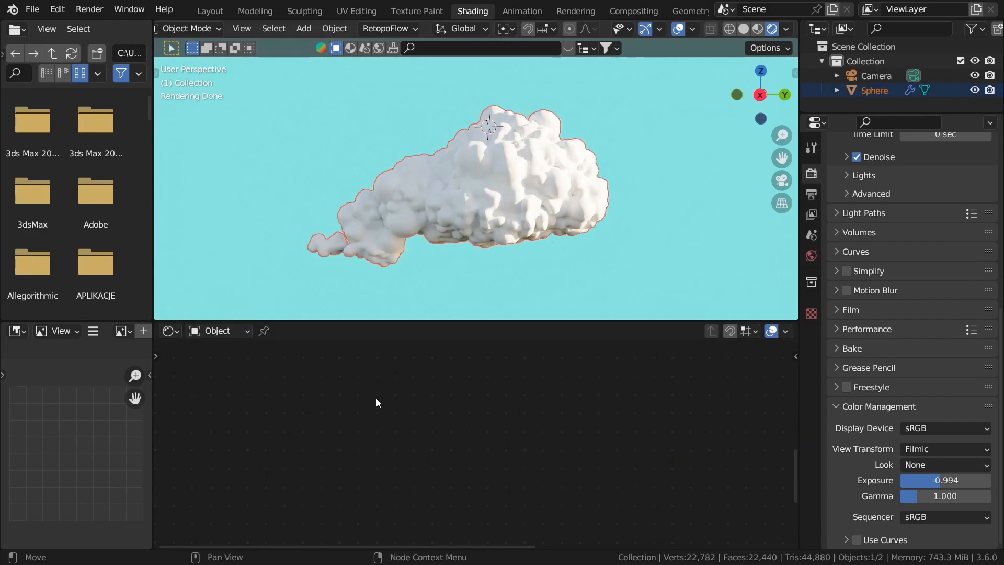
left_click(498, 201)
left_click_drag(607, 321, 610, 297)
key("Home")
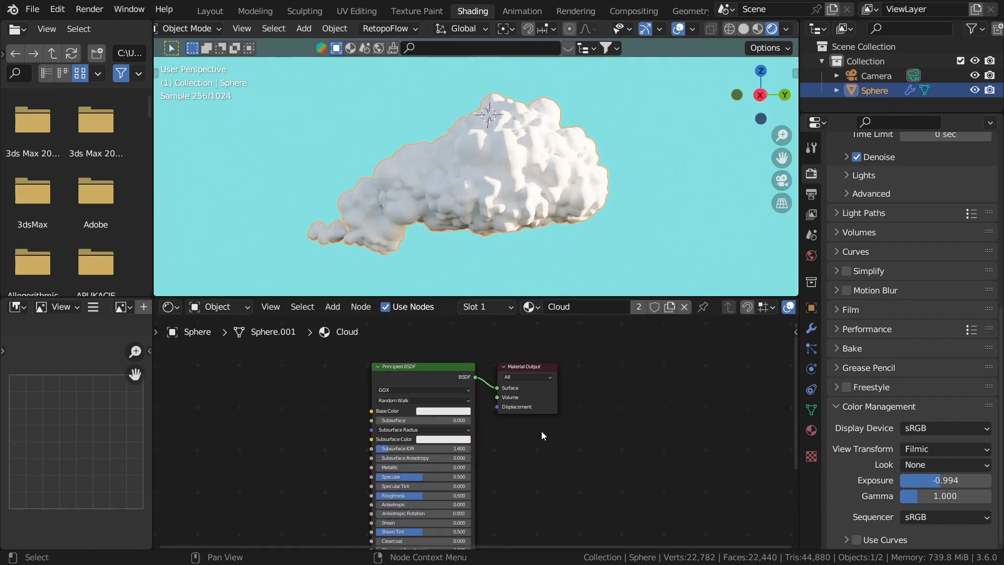
Move the Material Output farther away and delete the Principled BSDF from the Cloud material.
scroll(544, 432, "up", 3)
left_click_drag(560, 391, 607, 402)
left_click(544, 439)
middle_click_drag(482, 474, 514, 485)
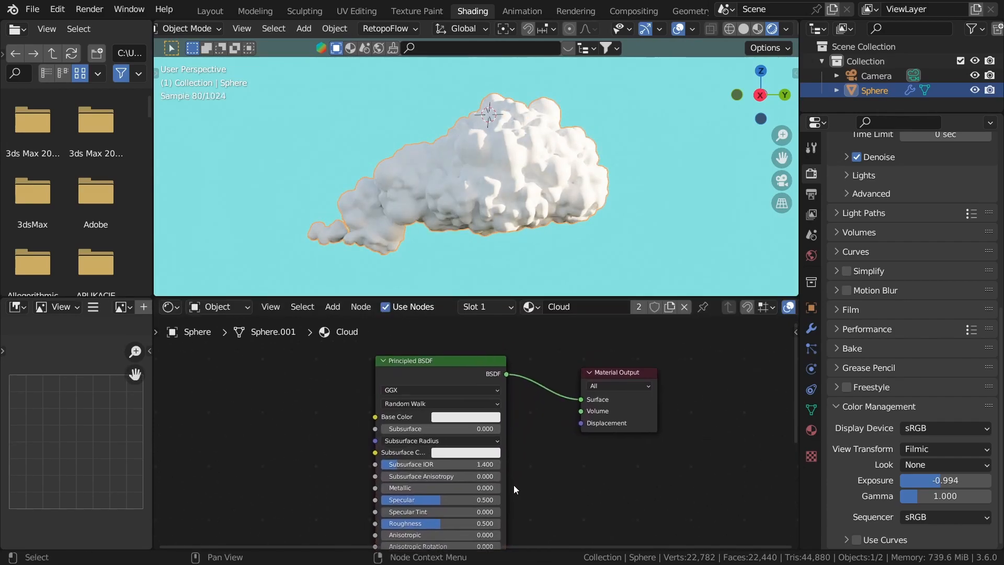
scroll(426, 389, "down", 1)
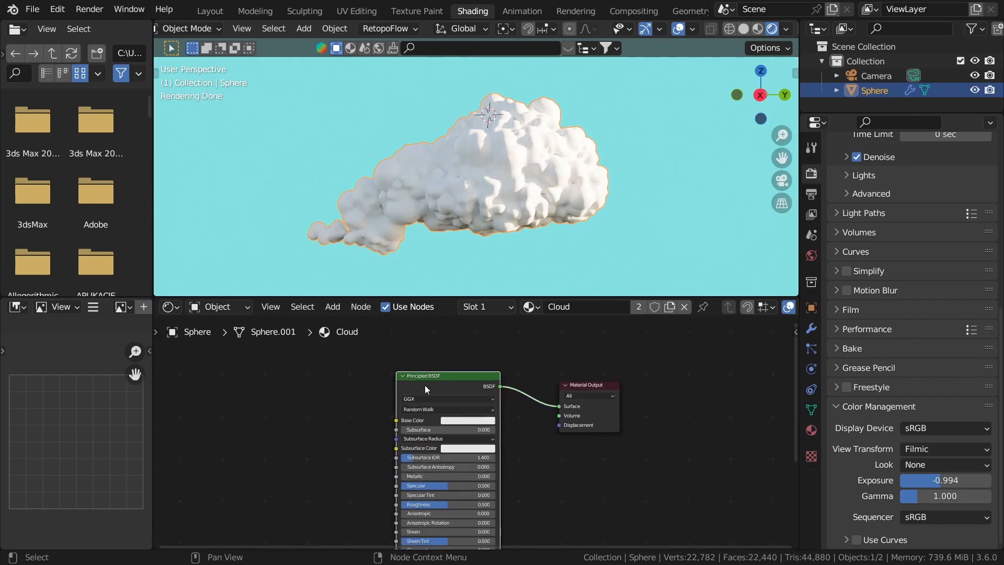
scroll(439, 371, "up", 2)
key("x")
Add a Principled Volume node and connect its Volume output to the Material Output's Volume input.
key("shift+a")
left_click(469, 383)
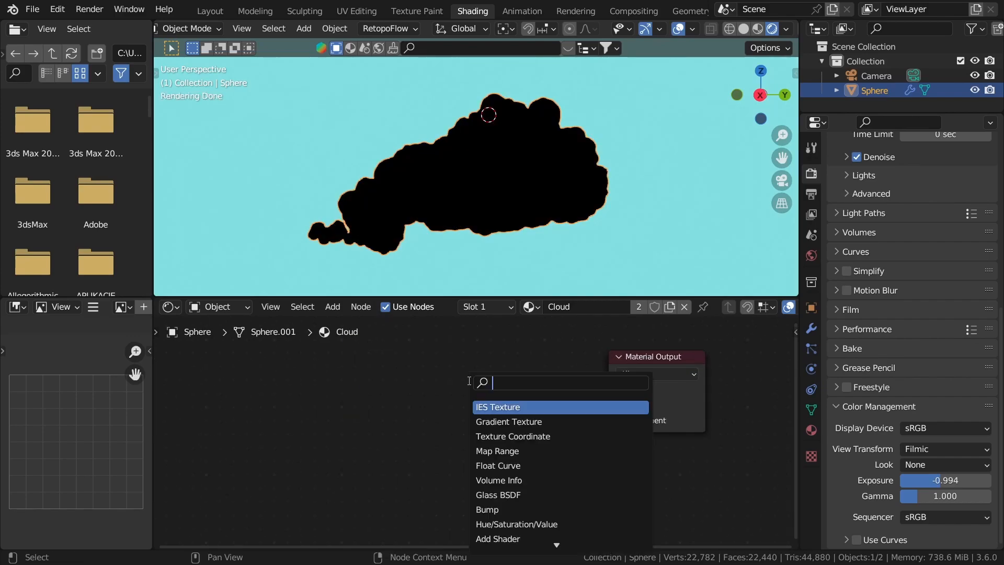
type("volu")
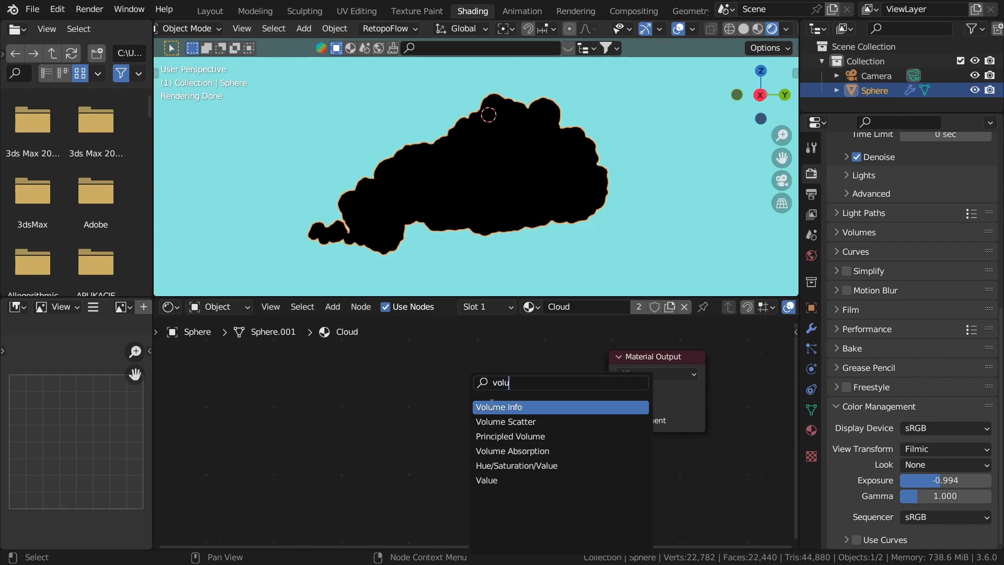
key("Down")
key("Down")
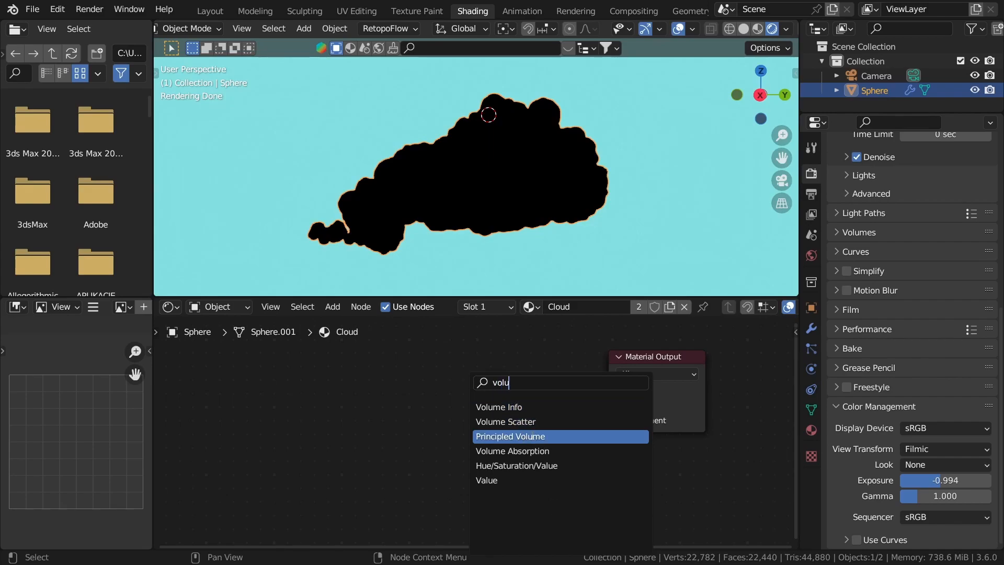
key("Return")
left_click(427, 423)
left_click_drag(512, 396, 609, 405)
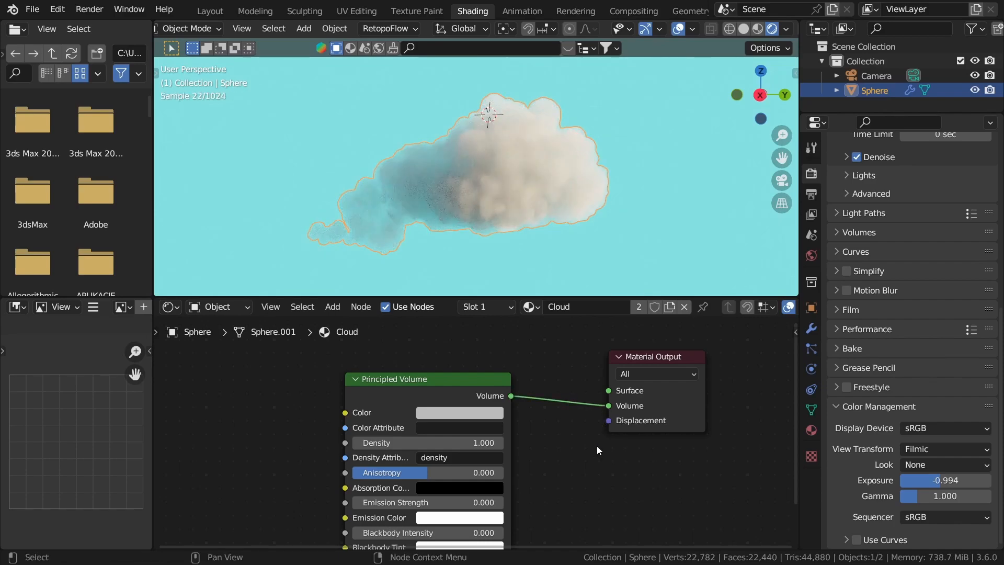
Deselect the cloud and hide the viewport overlays to view the volumetric cloud unobstructed.
left_click(680, 116)
middle_click_drag(598, 222, 651, 233)
left_click(681, 32)
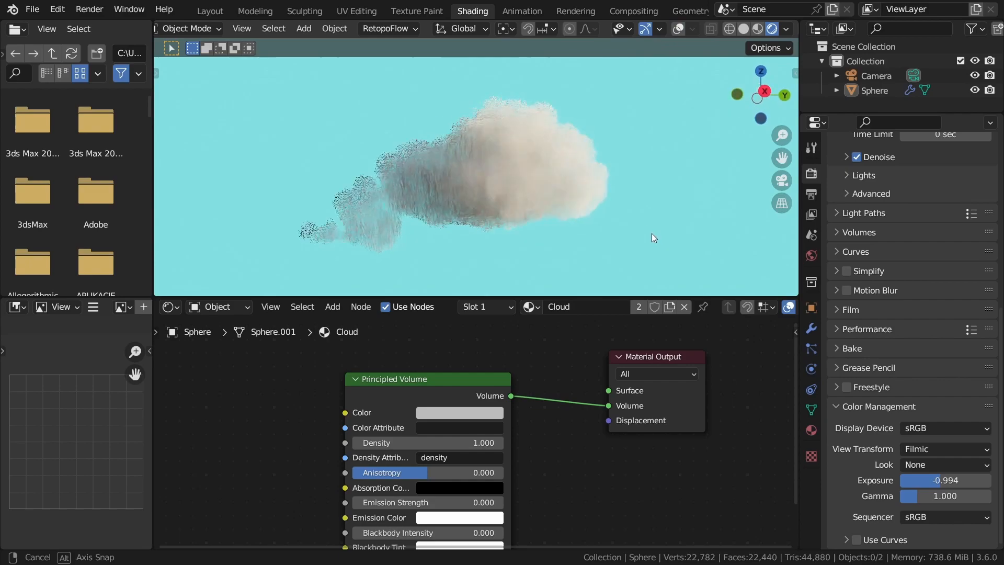
middle_click_drag(525, 253, 560, 226)
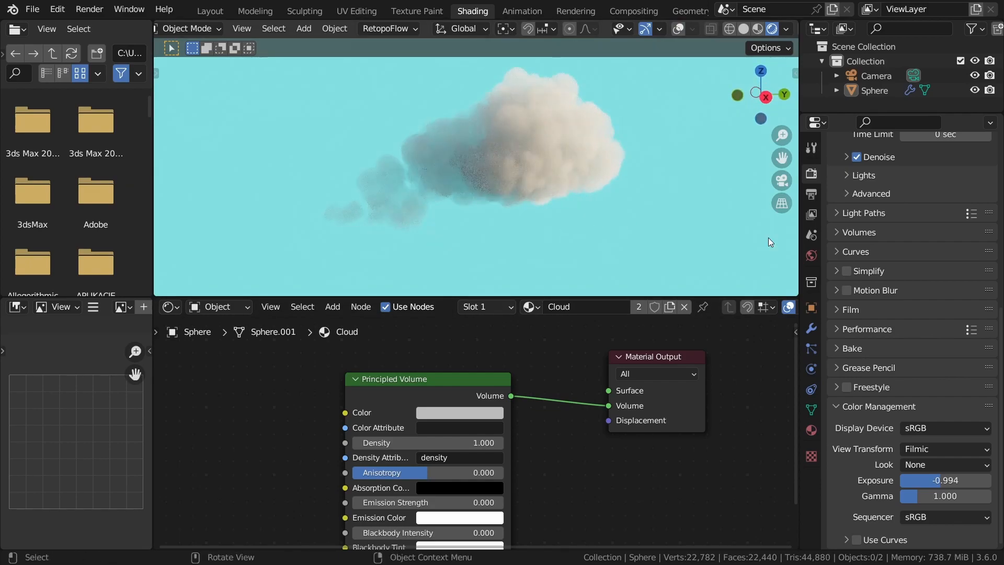
middle_click_drag(506, 425, 580, 385)
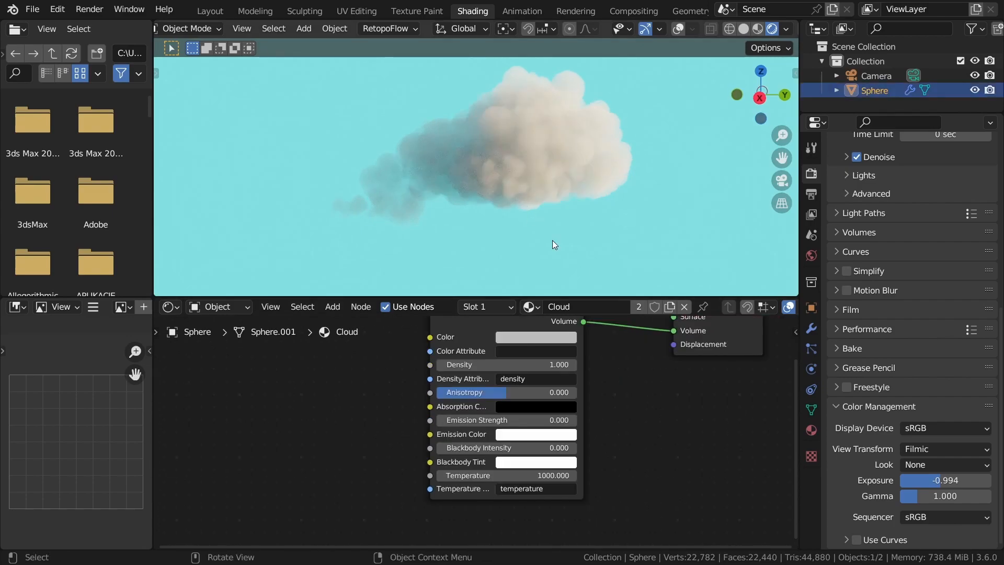
left_click(553, 241)
Set the Principled Volume's Density to 4.200 and view the cloud from a different angle.
middle_click_drag(590, 419, 532, 454)
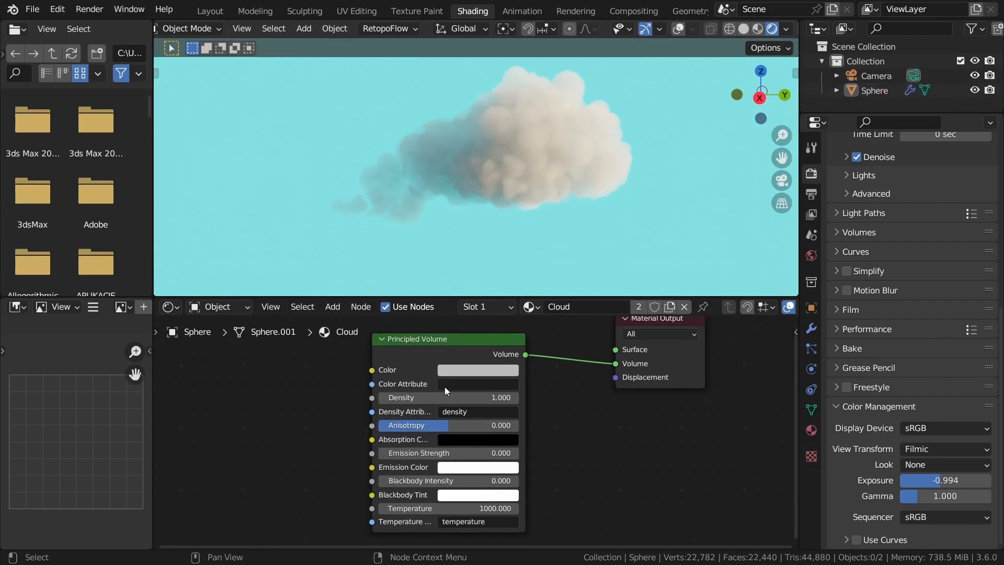
scroll(451, 412, "up", 3)
left_click(451, 388)
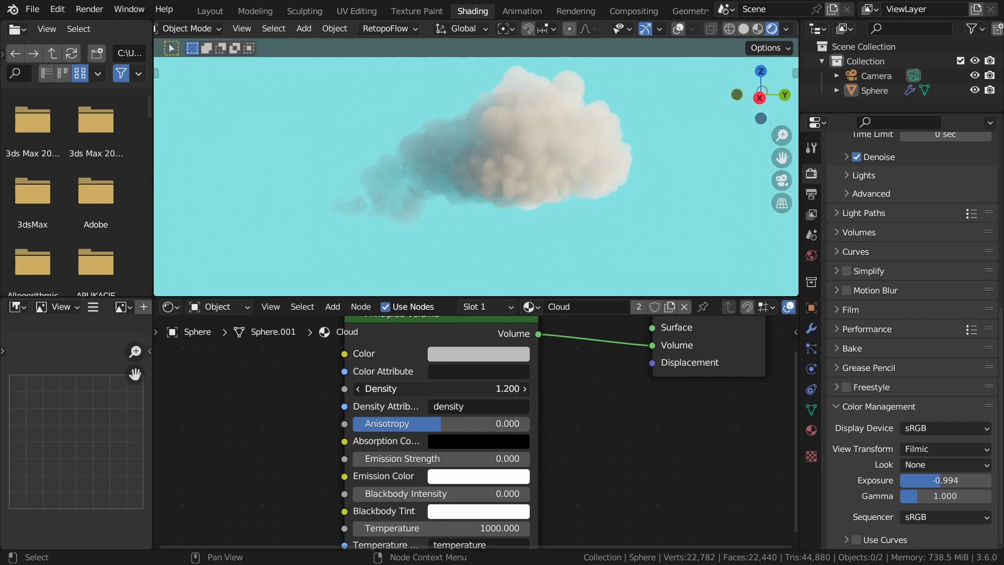
type("3.6")
key("Return")
left_click_drag(451, 388, 512, 390)
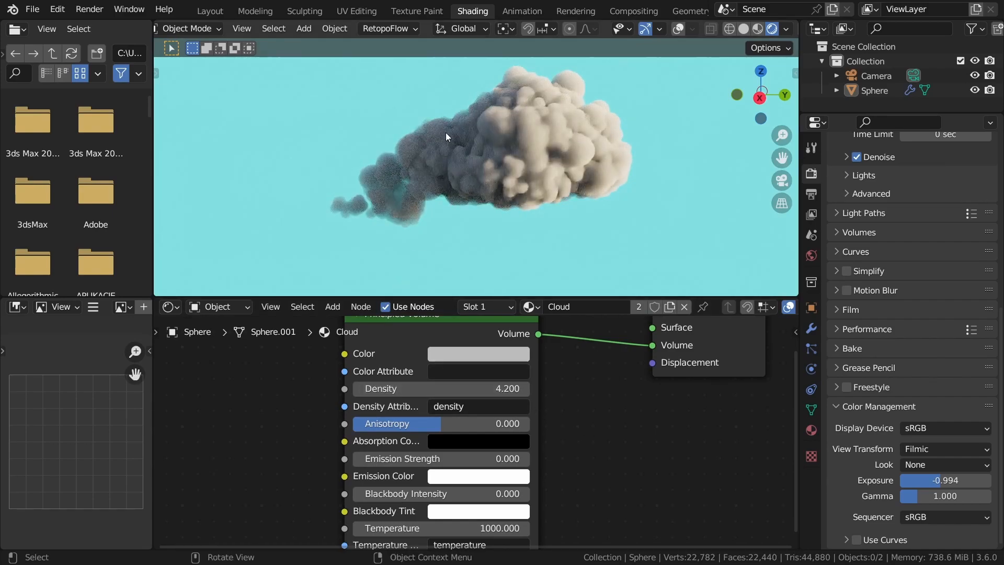
middle_click_drag(547, 173, 569, 149)
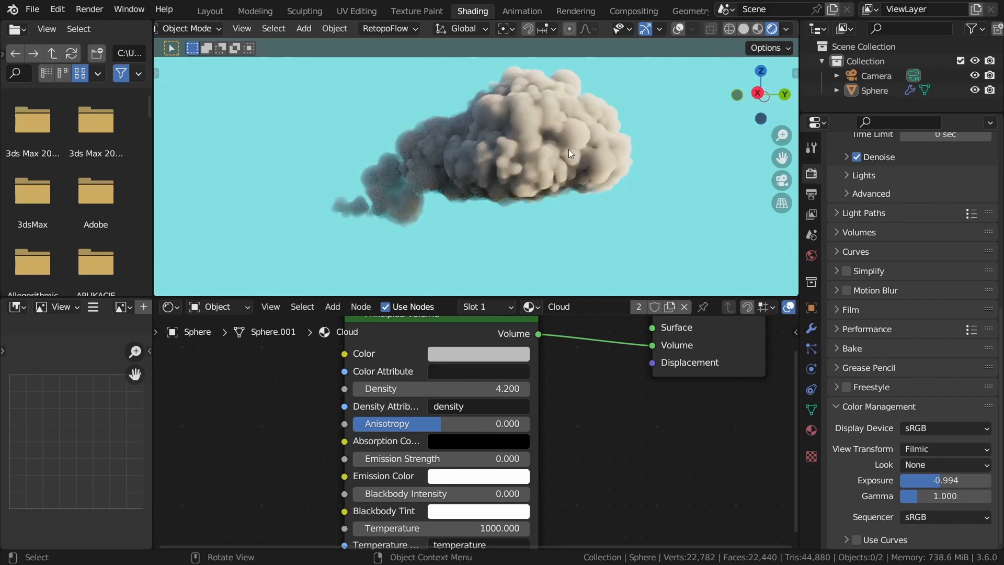
Brighten the Principled Volume's Color to pure white and check the cloud in the viewport.
middle_click_drag(549, 433, 543, 460)
left_click(441, 378)
scroll(441, 377, "up", 4)
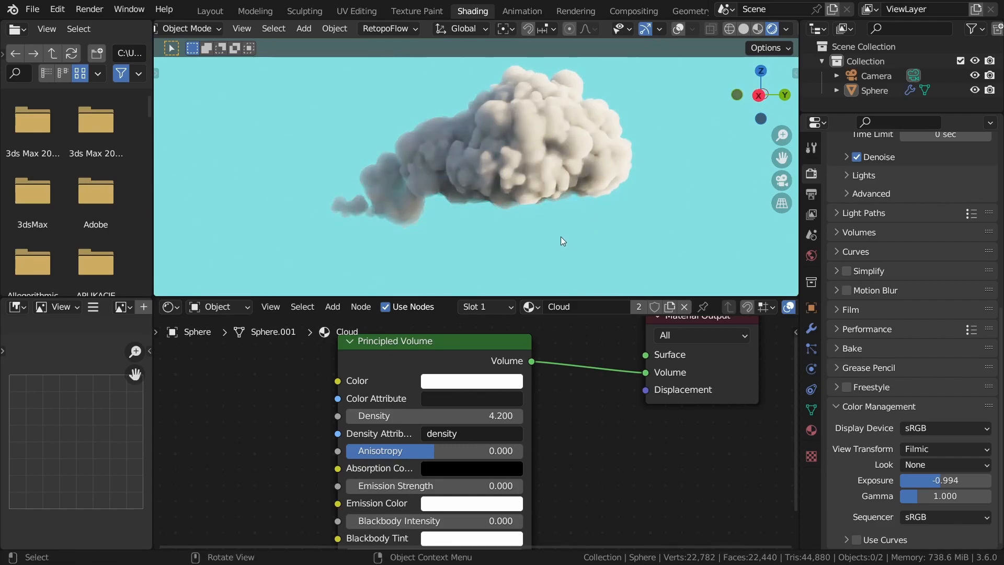
middle_click_drag(560, 236, 553, 237)
Set the Principled Volume's Emission Strength to 0.100.
scroll(599, 463, "down", 3)
middle_click_drag(599, 463, 613, 376)
scroll(613, 379, "up", 3)
scroll(474, 436, "up", 3)
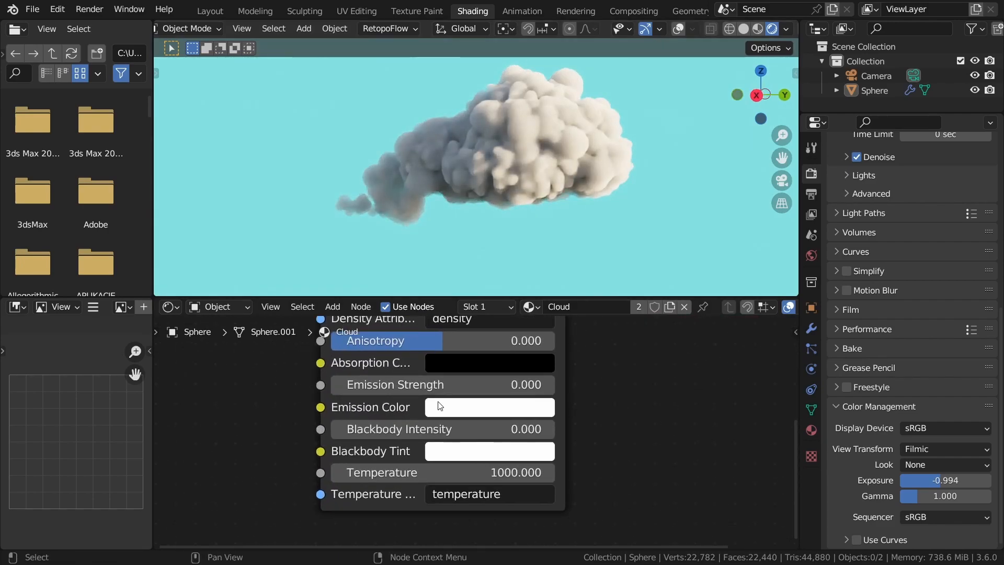
scroll(600, 460, "up", 2)
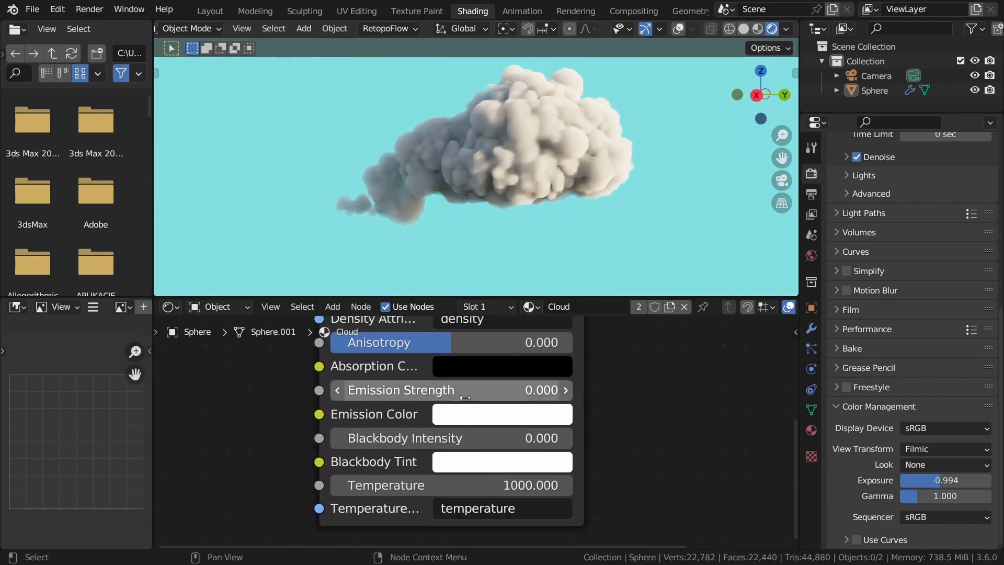
left_click(566, 390)
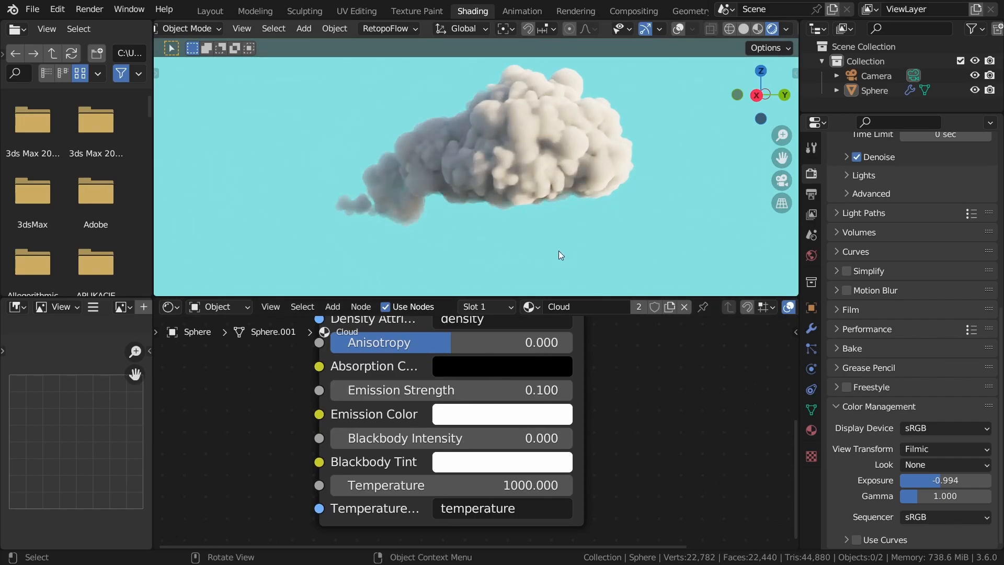
Raise the Principled Volume's Emission Strength to 0.600 and view the cloud from other angles.
left_click(569, 389)
left_click(569, 389)
left_click(568, 389)
left_click(566, 390)
left_click(567, 390)
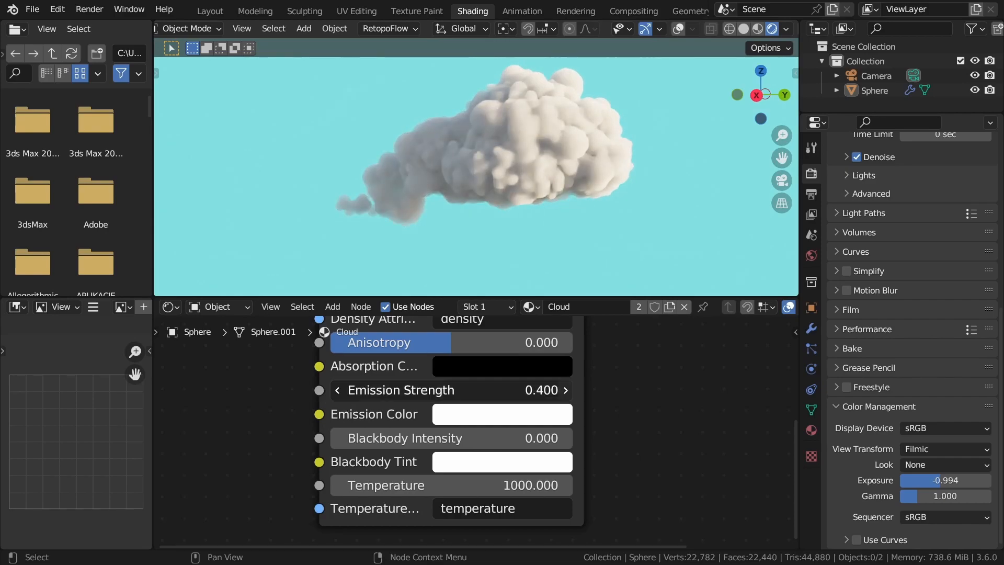
left_click(567, 390)
left_click(568, 390)
left_click(567, 389)
left_click(336, 390)
left_click(335, 390)
left_click(335, 391)
left_click(335, 391)
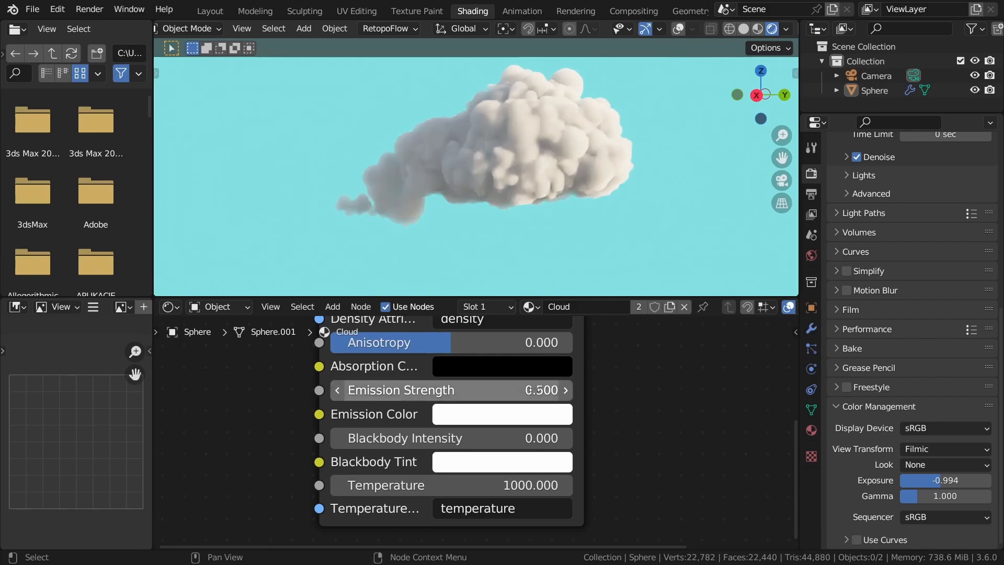
left_click(565, 392)
middle_click_drag(518, 185, 369, 164)
middle_click_drag(540, 152, 614, 164)
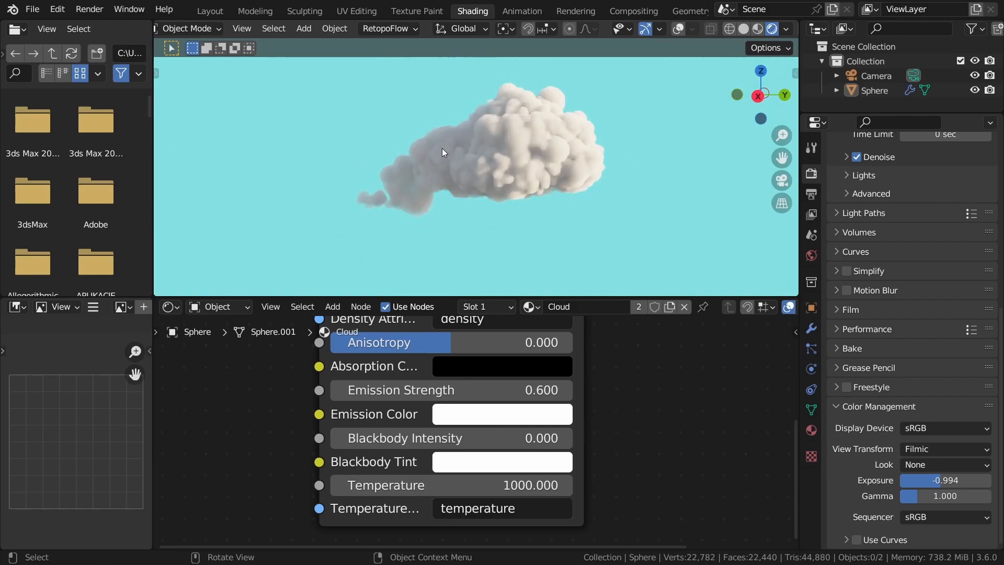
Add a Noise Texture node before the Principled Volume in the Cloud material and preview it on the cloud.
scroll(563, 422, "down", 4)
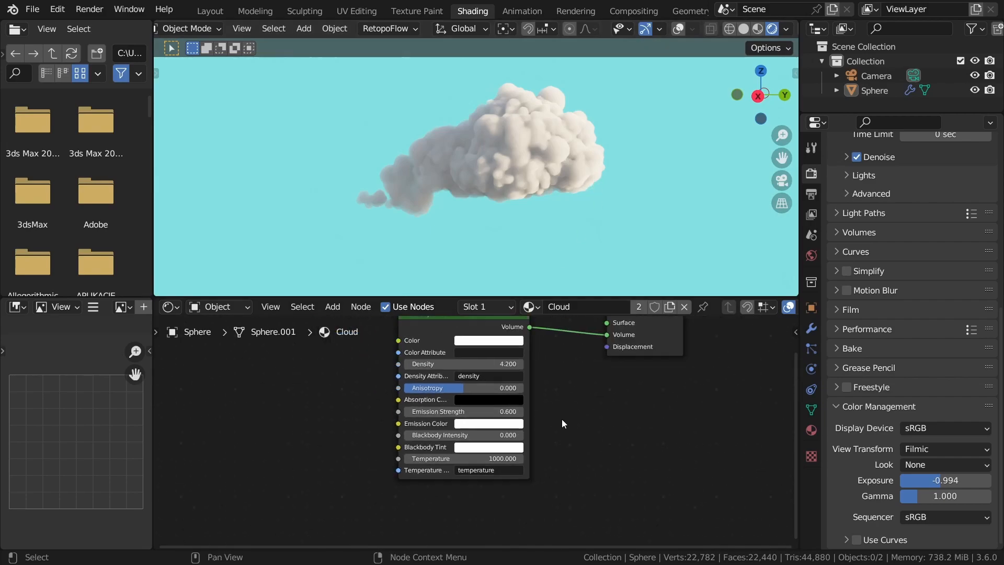
scroll(507, 463, "up", 2)
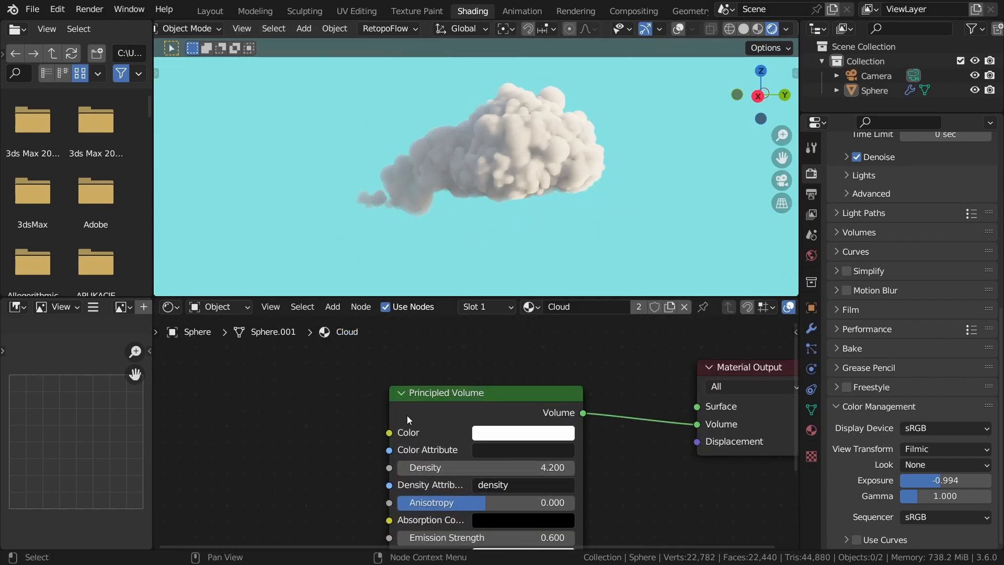
scroll(400, 420, "down", 5)
middle_click_drag(295, 449, 544, 386)
key("shift+a")
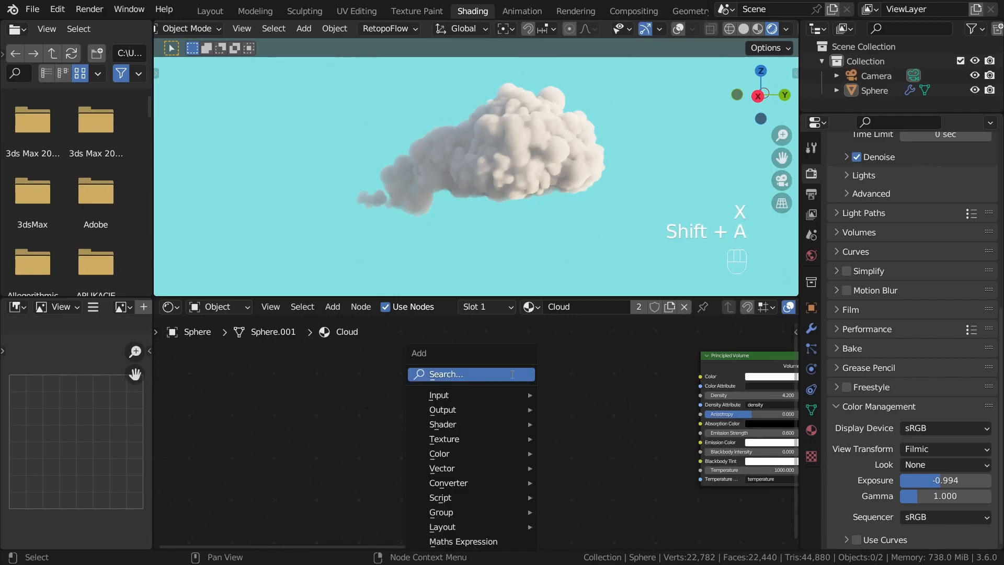
type("noi")
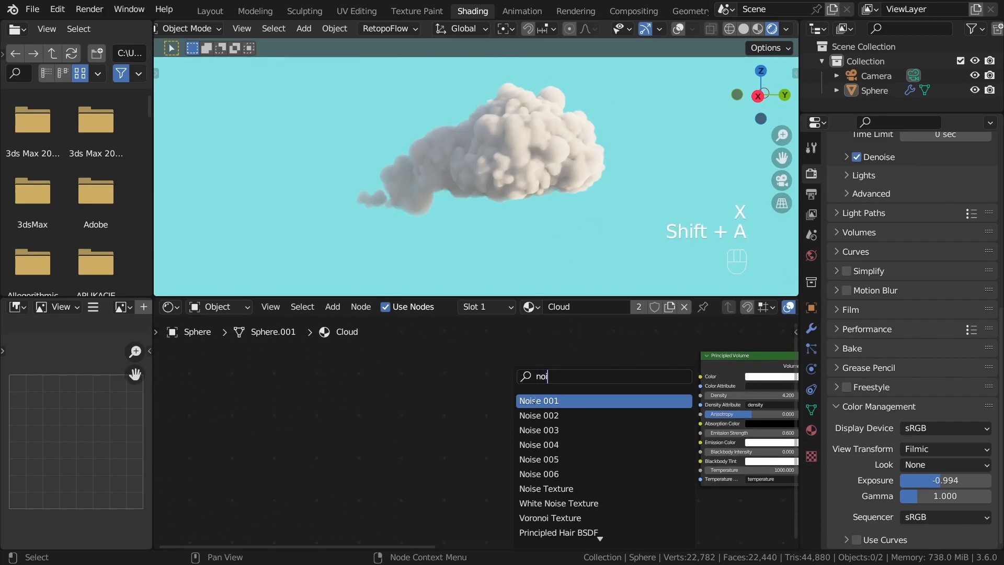
left_click(544, 488)
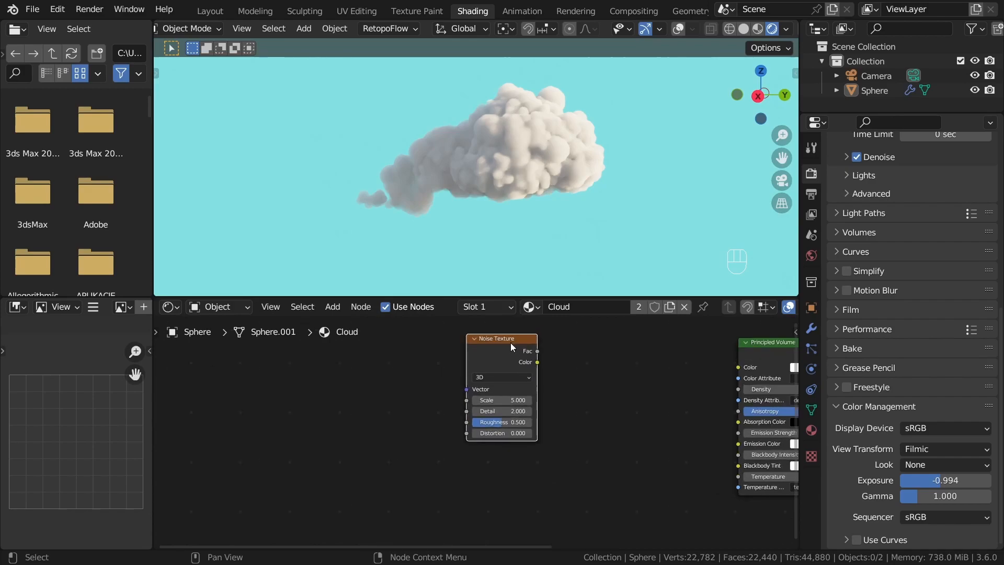
left_click(504, 368)
left_click(503, 380, "ctrl+shift")
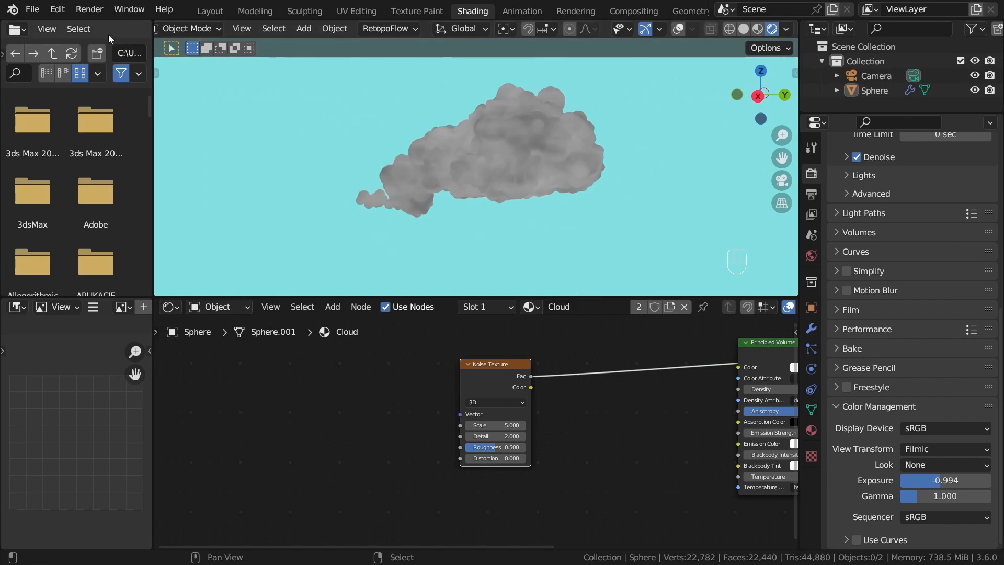
Check in the add-on preferences whether Node Wrangler is enabled.
left_click(57, 8)
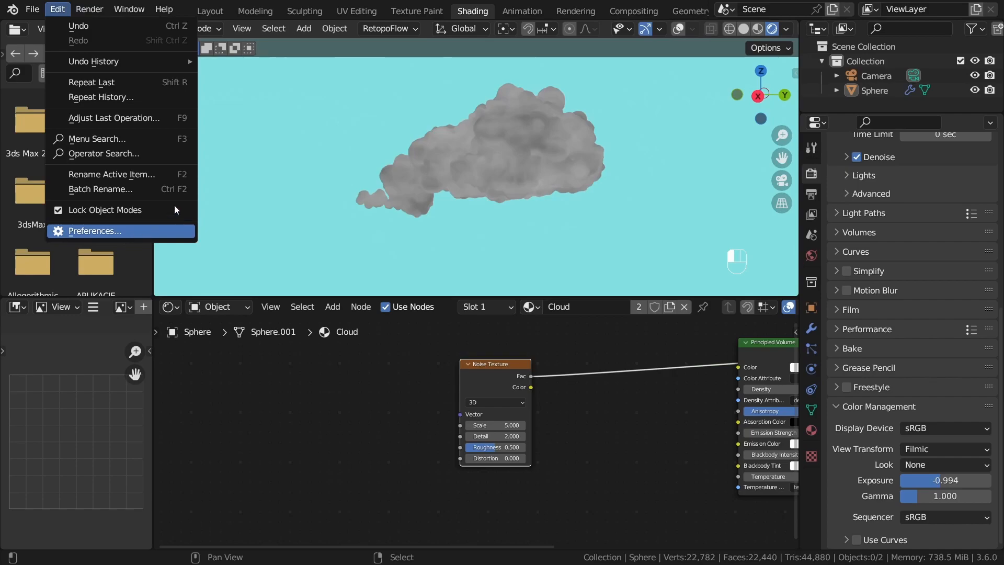
left_click(126, 231)
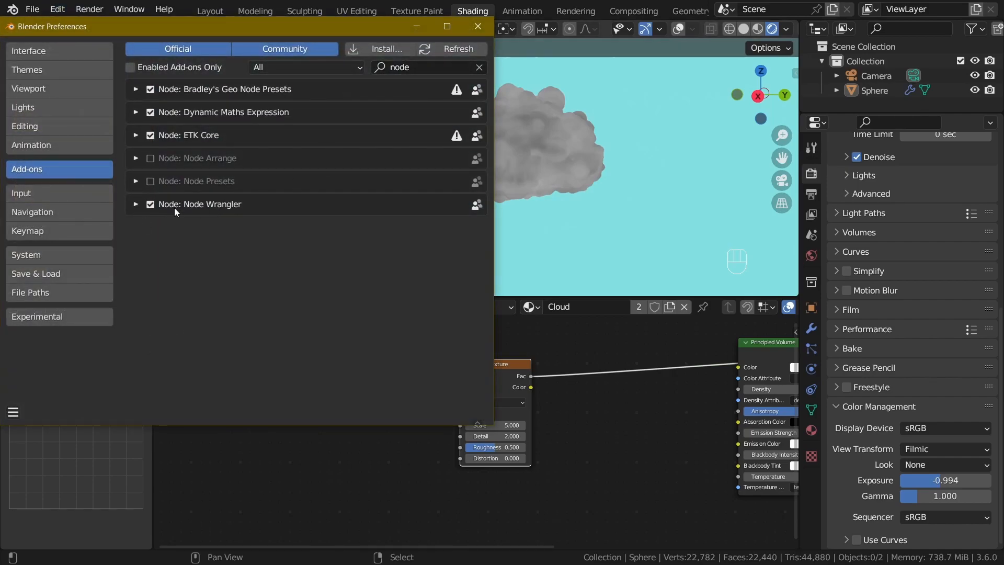
left_click(474, 27)
Set the Noise Texture's Scale to 6.290 and feed it with Texture Coordinate and Mapping nodes.
scroll(523, 442, "up", 1)
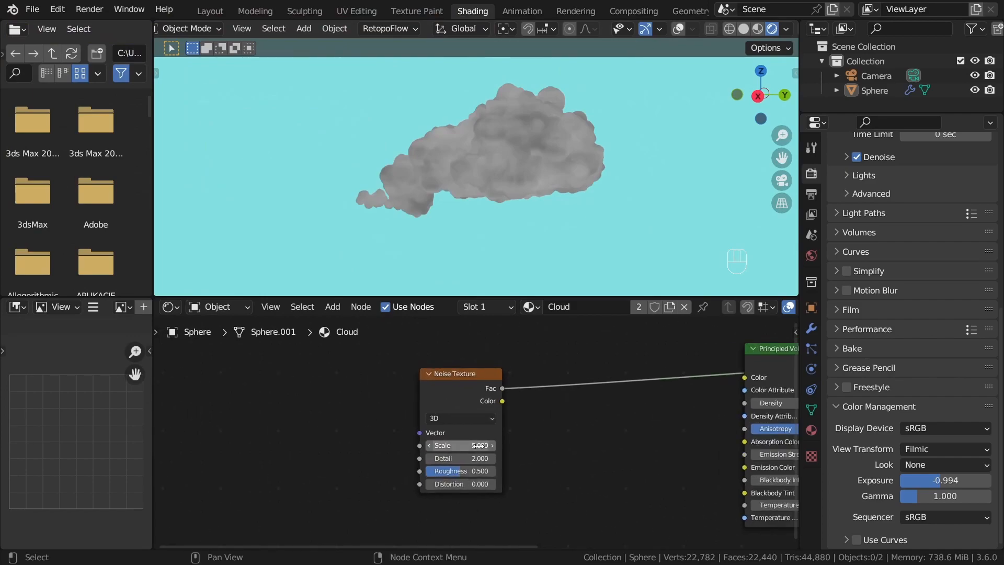
left_click_drag(455, 445, 517, 445, "shift")
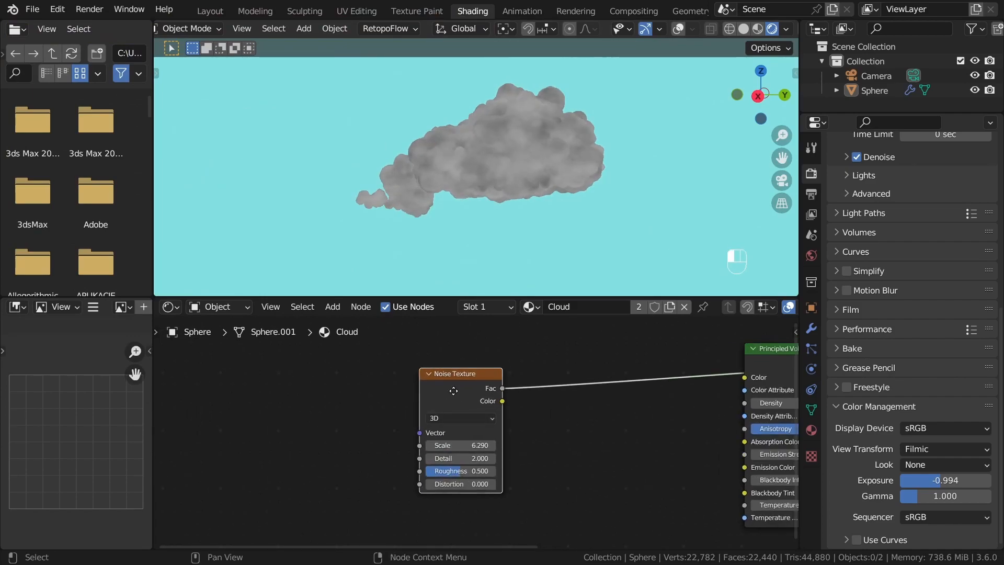
scroll(457, 391, "down", 1)
key("ctrl+t")
middle_click_drag(518, 474, 585, 474)
Set the Noise Texture's Scale to 0.870 for larger noise patches.
scroll(585, 474, "up", 2)
scroll(240, 361, "up", 2)
left_click_drag(381, 422, 415, 415)
middle_click_drag(616, 433, 606, 434)
mouse_move(604, 418)
left_mouse_down()
mouse_move(635, 418)
mouse_move(534, 418)
mouse_move(608, 419)
left_mouse_up()
left_click(577, 418)
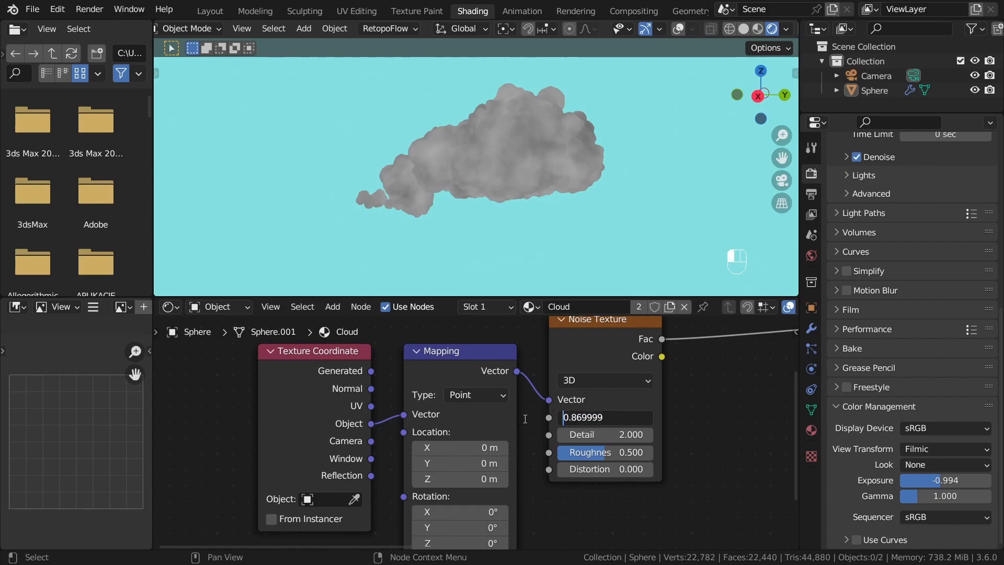
key("Return")
Move the Texture Coordinate, Mapping and Noise Texture nodes farther away from the Principled Volume.
scroll(576, 491, "down", 2)
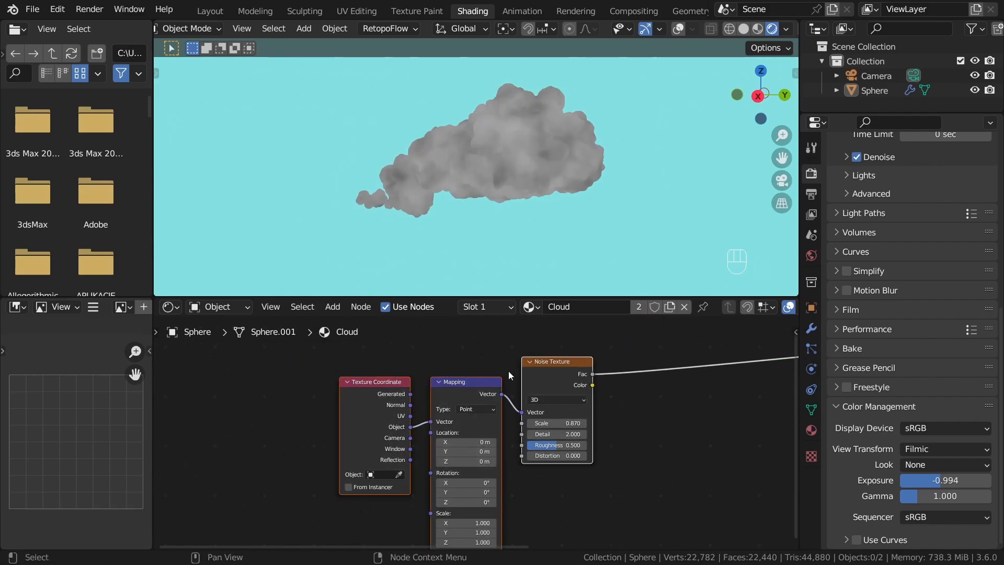
key("g")
left_click(439, 461)
left_click(612, 448)
Add a Color Ramp fed by the Noise Texture's Fac output and preview it on the cloud.
scroll(612, 448, "down", 5)
middle_click_drag(545, 436, 353, 438)
scroll(422, 430, "up", 3)
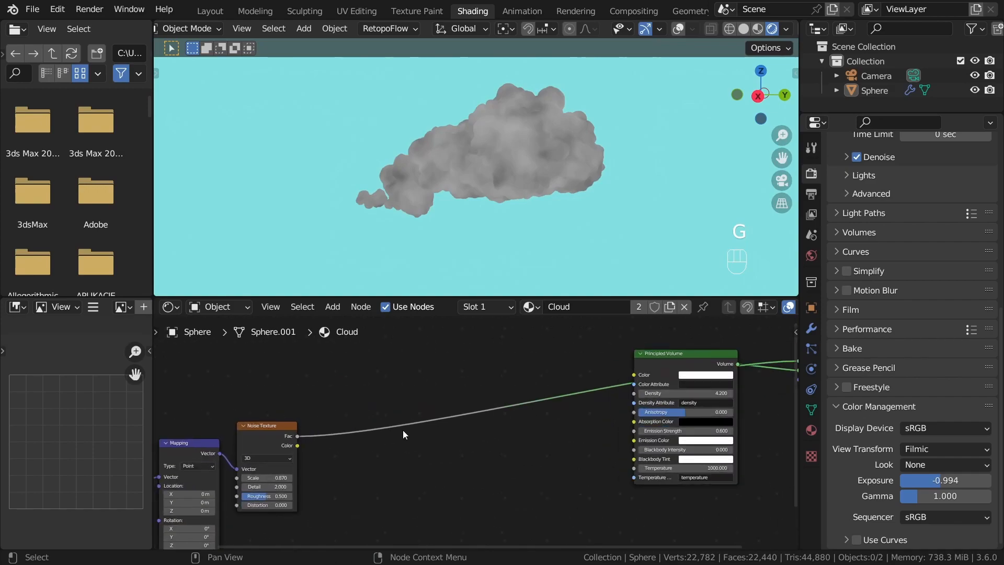
left_click_drag(297, 436, 410, 465)
type("colo")
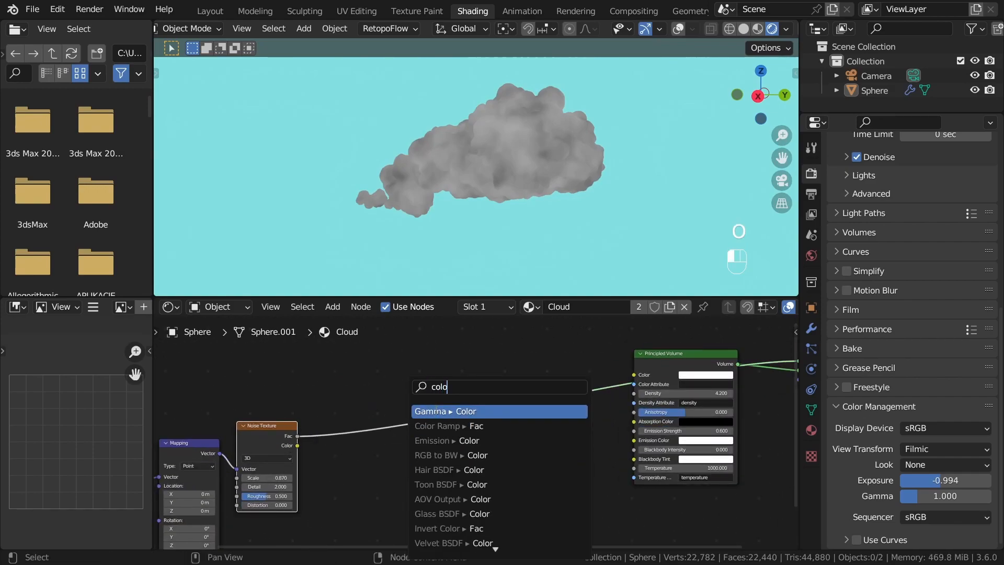
type("r")
left_click(437, 411)
left_click(431, 473)
left_click_drag(431, 472, 429, 406)
Tighten the Color Ramp by placing the black stop at 0.384 and the white stop at 0.848.
scroll(414, 419, "up", 3)
left_click_drag(392, 431, 428, 432)
left_click_drag(495, 436, 478, 439)
scroll(418, 470, "up", 1)
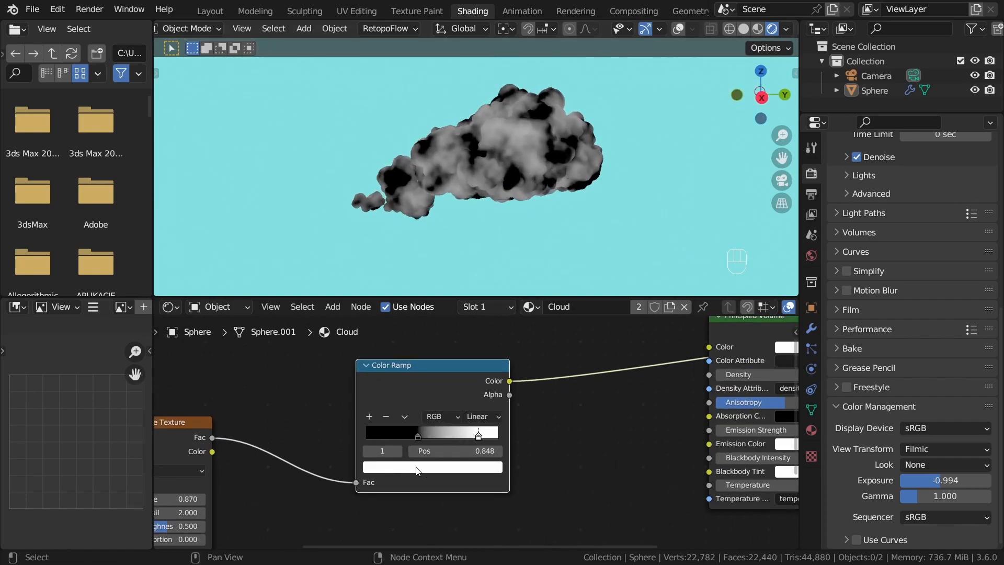
Lighten the Color Ramp's black stop to grey and inspect the noise pattern on the cloud up close.
scroll(417, 468, "up", 1)
left_click(413, 428)
left_click(416, 474)
scroll(416, 474, "up", 3, "ctrl")
left_click(586, 436)
scroll(511, 193, "up", 3)
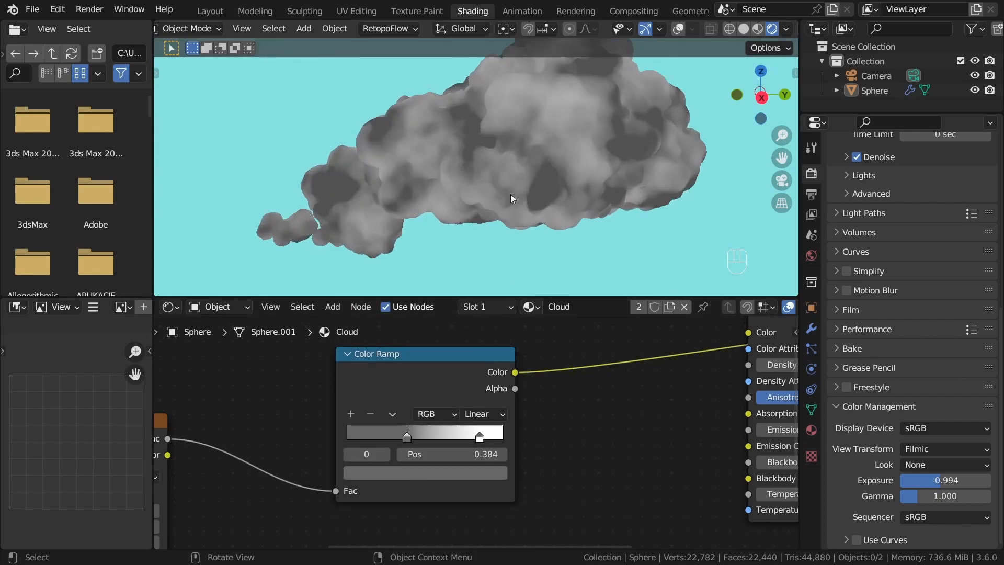
middle_click_drag(511, 194, 542, 190)
scroll(488, 136, "down", 3)
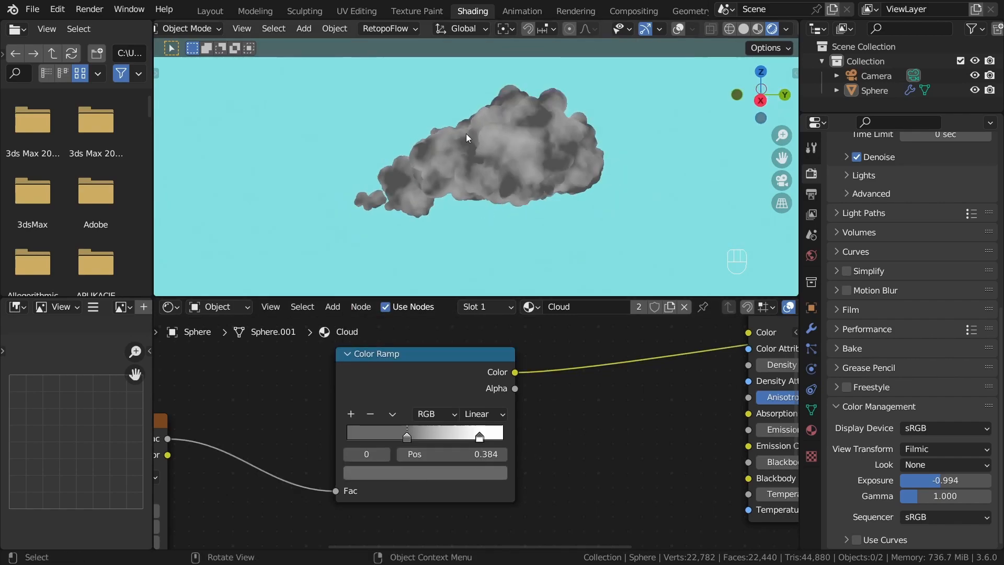
middle_click_drag(453, 137, 460, 139)
Duplicate the Noise Texture and Color Ramp with their input links and place the copies below the originals.
scroll(505, 422, "down", 4)
middle_click_drag(504, 422, 558, 361)
left_click_drag(654, 448, 366, 358)
key("ctrl+shift+d")
left_click(601, 438)
left_click(601, 435)
middle_click_drag(373, 405, 410, 309)
Increase the duplicated Noise Texture's Scale for finer noise and preview the duplicated Color Ramp on the cloud.
scroll(414, 384, "up", 6)
left_click(399, 371, "ctrl+shift")
middle_click_drag(399, 369, 490, 396)
scroll(489, 396, "up", 3)
left_click_drag(490, 454, 556, 457, "shift")
left_click(558, 455)
mouse_move(784, 335)
middle_mouse_down()
mouse_move(677, 364)
mouse_move(558, 378)
middle_mouse_up()
left_click(558, 375, "ctrl+shift")
middle_click_drag(582, 411, 482, 464)
scroll(482, 464, "down", 4)
left_click_drag(486, 431, 465, 377)
Add a Vector Math Add node and link both Color Ramps' Color outputs into it.
middle_click_drag(463, 367, 451, 465)
scroll(451, 463, "down", 1)
scroll(457, 444, "up", 2)
middle_click_drag(503, 505, 495, 469)
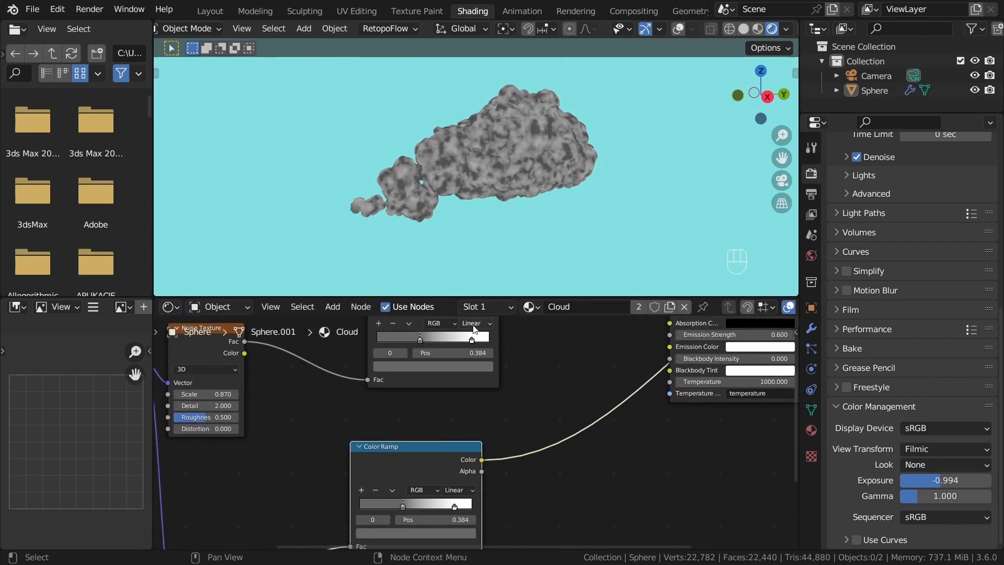
middle_click_drag(551, 408, 526, 447)
key("shift+a")
type("add")
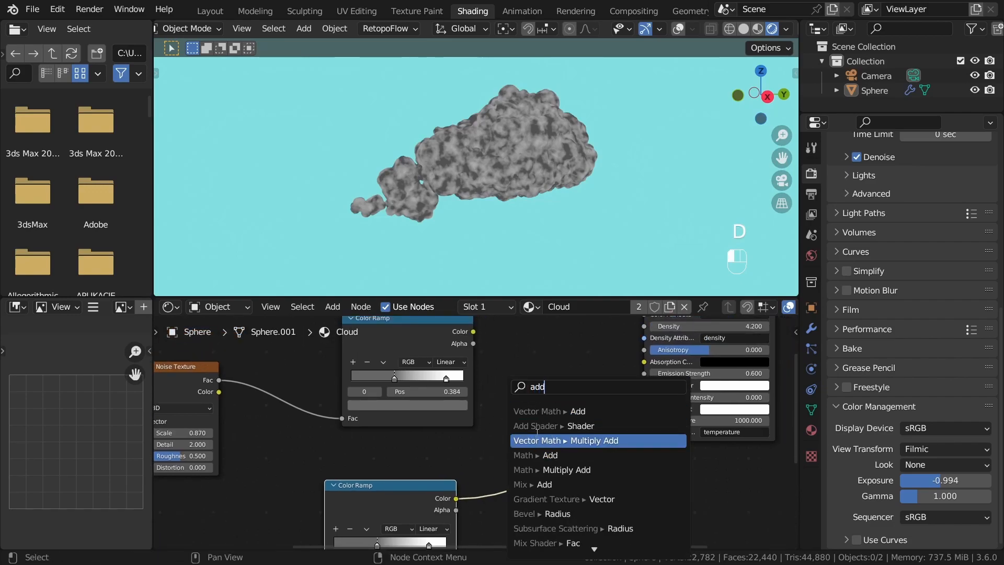
left_click(539, 412)
left_click(554, 313)
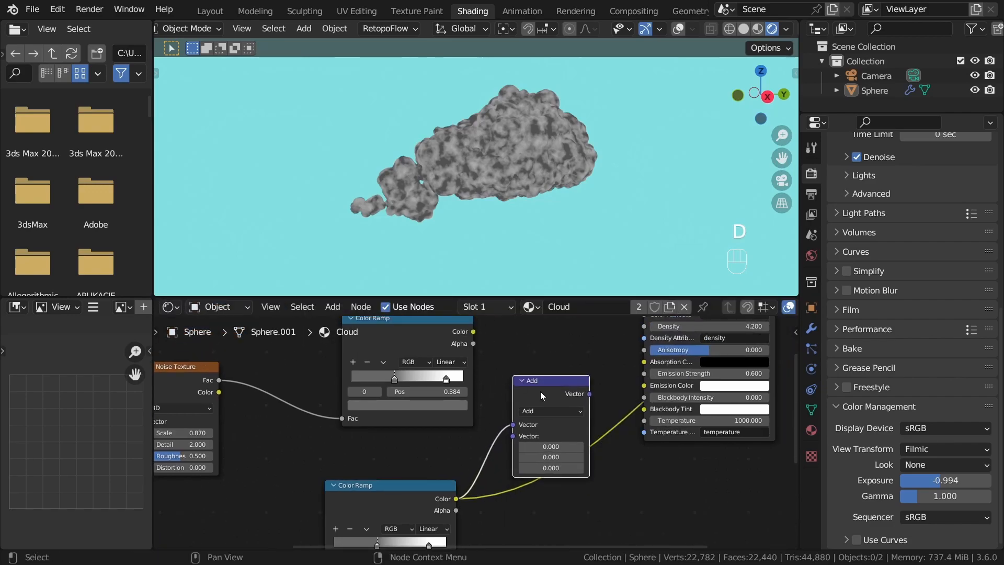
left_click_drag(472, 331, 513, 436)
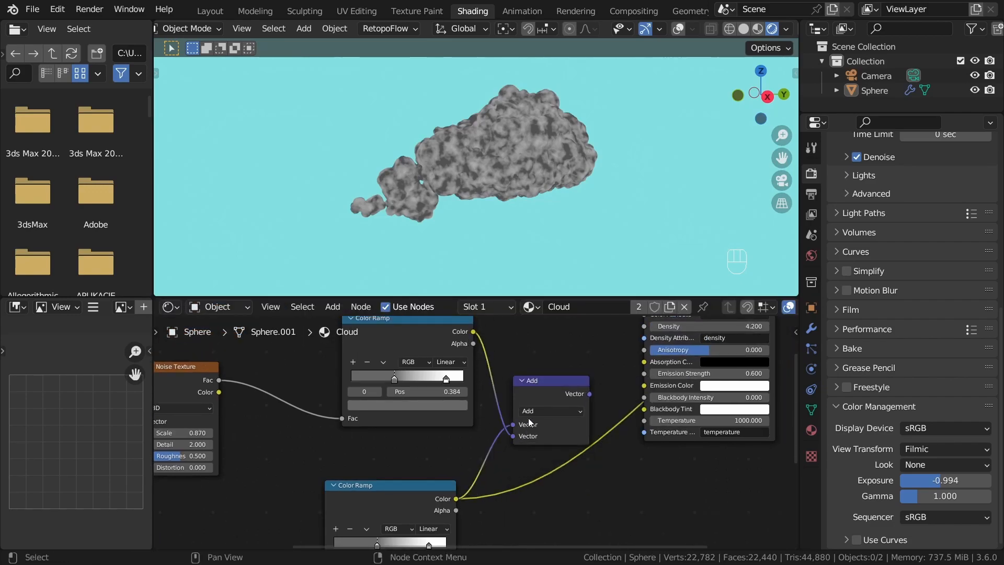
Preview the Vector Math Add node's combined noise on the cloud up close.
left_click(546, 390, "ctrl+shift")
scroll(505, 197, "up", 3)
middle_click_drag(505, 195, 509, 184)
scroll(544, 428, "down", 6)
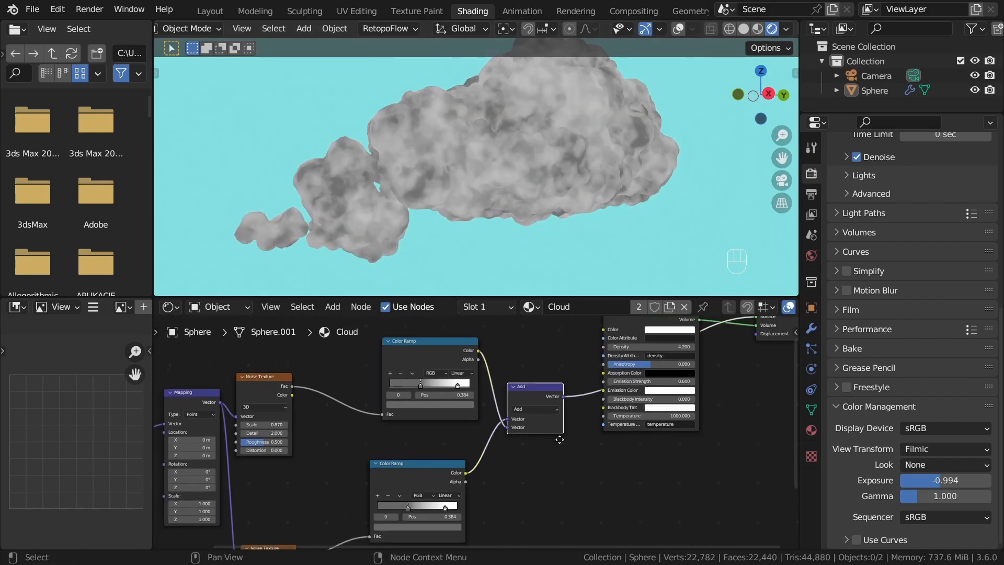
Move the Mapping, Noise Texture and Color Ramp nodes away from the Principled Volume and bring the Add node nearer to them.
middle_click_drag(504, 521, 517, 483)
left_click_drag(517, 481, 244, 337)
key("g")
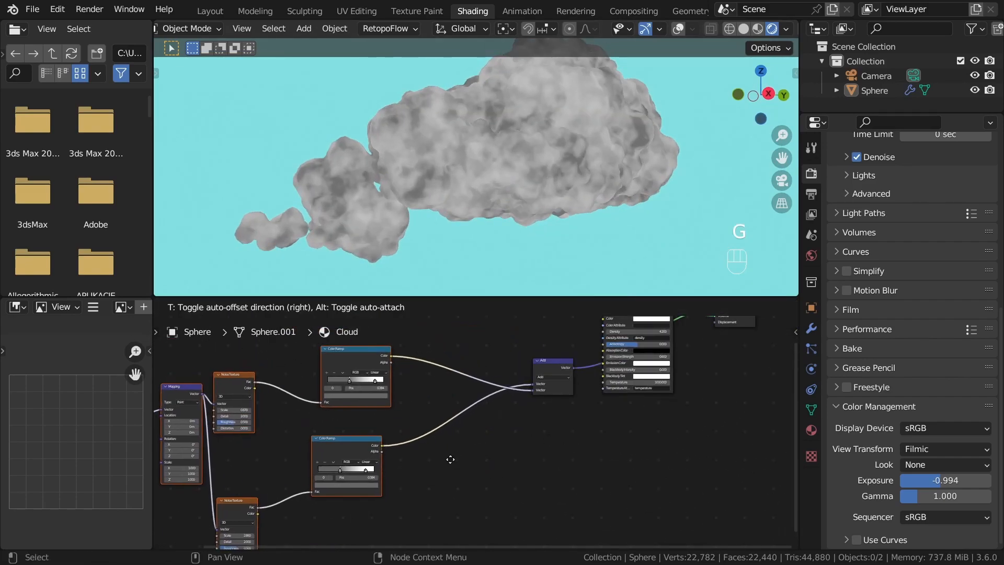
key("g")
left_click(441, 383)
scroll(441, 383, "up", 2)
middle_click_drag(418, 442, 483, 479)
scroll(483, 479, "up", 1)
Compare a single Color Ramp with the combined Add result on the cloud at close range.
scroll(470, 226, "up", 3)
middle_click_drag(497, 231, 517, 228)
left_click(344, 346, "ctrl+shift")
left_click(475, 391, "ctrl+shift")
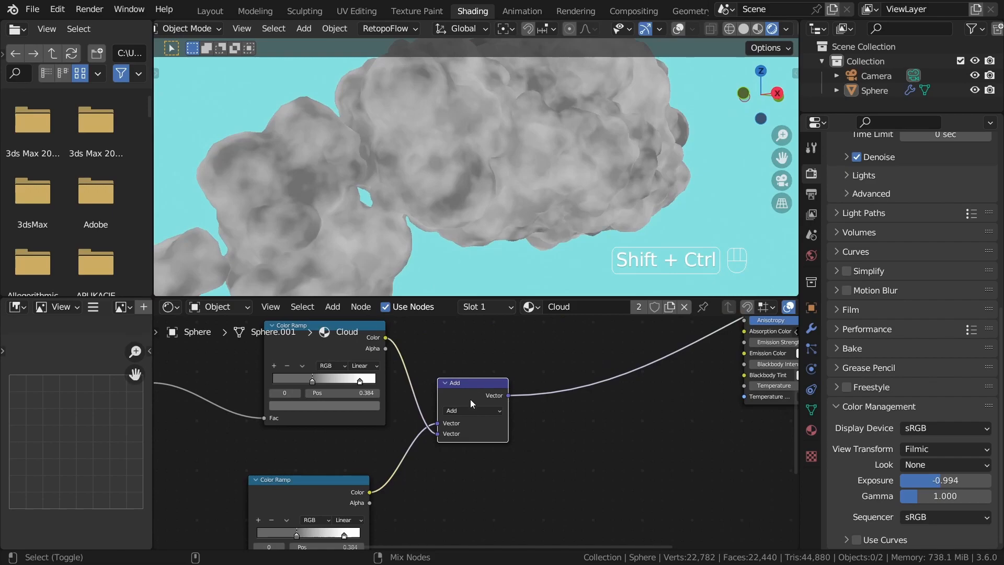
Darken the duplicated Color Ramp's grey stop to near black.
scroll(474, 434, "down", 3)
middle_click_drag(497, 457, 489, 399)
middle_click_drag(331, 489, 471, 396)
scroll(471, 396, "up", 2)
middle_click_drag(310, 430, 449, 363)
scroll(393, 447, "up", 2)
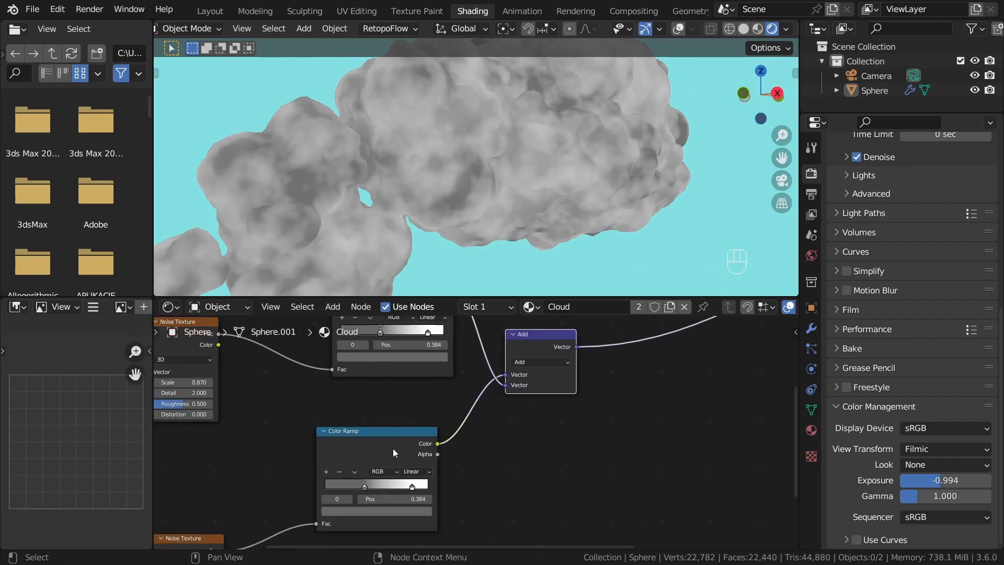
left_click(365, 517)
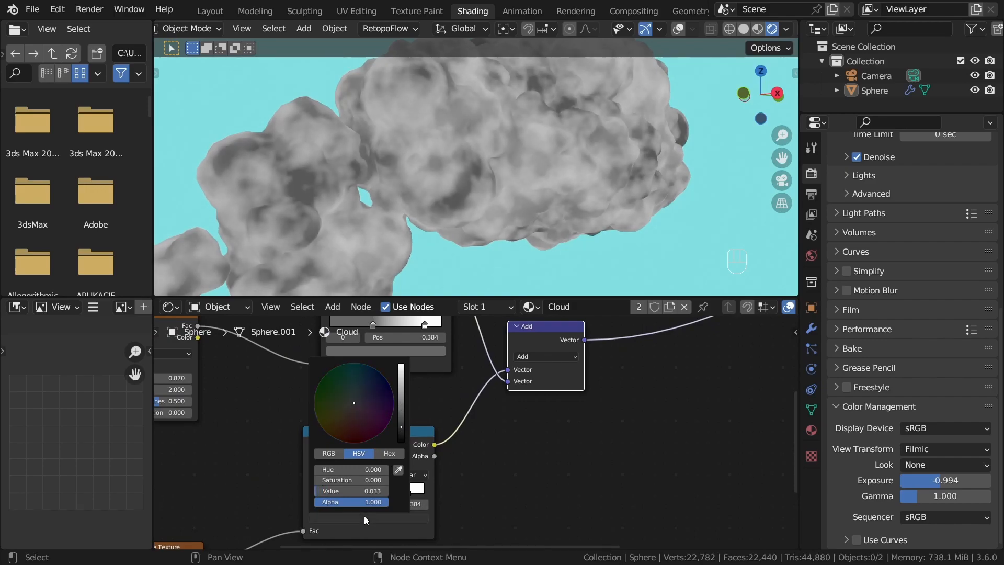
scroll(365, 516, "down", 1)
left_click(561, 462)
Darken the original Color Ramp's grey stop to strengthen the noise contrast.
middle_click_drag(454, 418, 474, 477)
left_click(411, 408)
scroll(412, 408, "down", 5)
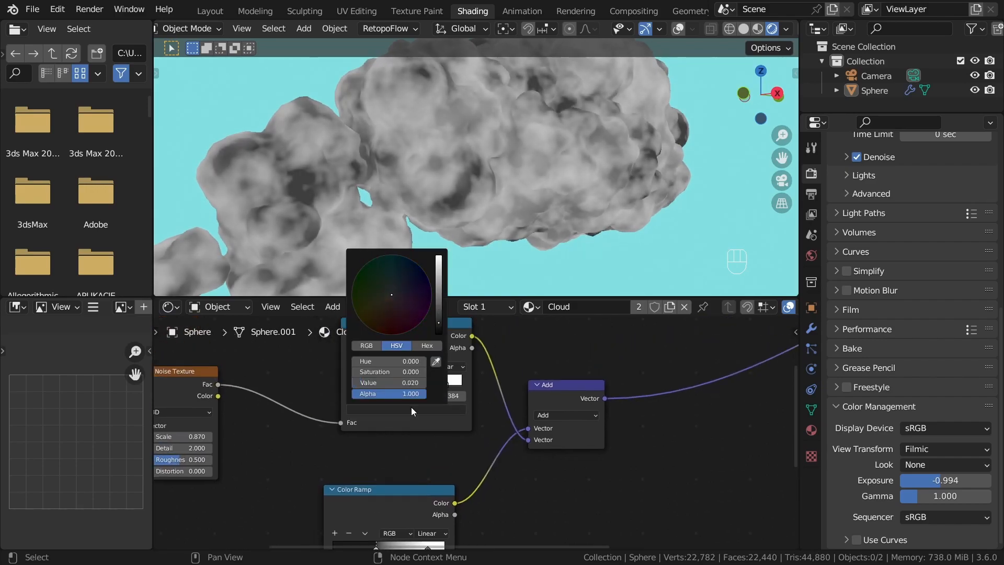
left_click(398, 410)
scroll(402, 406, "up", 3)
Add a Math Multiply node fed by the Add node's output and place it before the Principled Volume.
scroll(542, 491, "down", 5)
middle_click_drag(502, 461, 193, 497)
scroll(284, 468, "up", 4)
left_click_drag(266, 471, 311, 426)
type("mu")
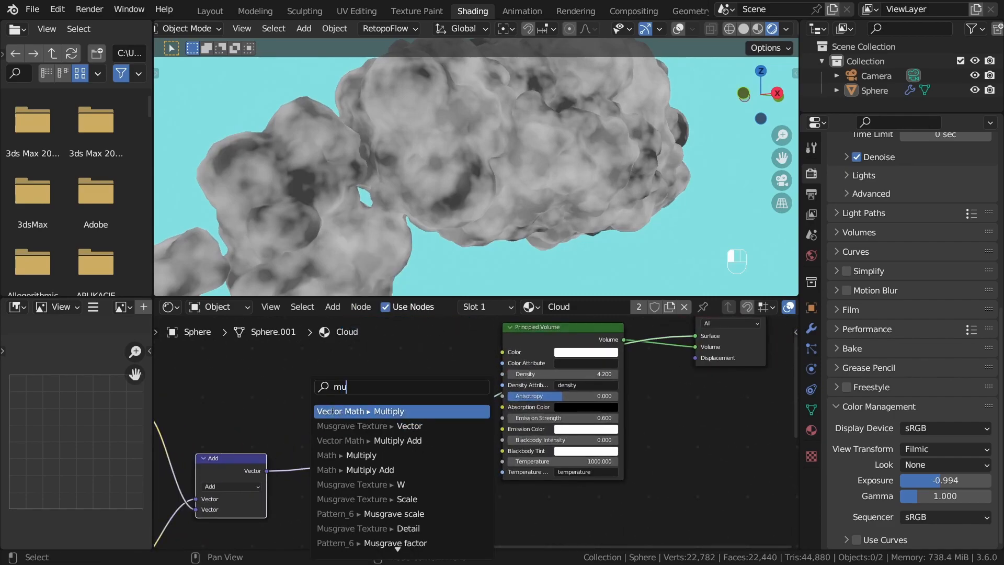
left_click(383, 459)
left_click(407, 413)
Remove the Vector Math Add node while keeping its links connected.
middle_click_drag(356, 467, 493, 446)
middle_click_drag(379, 450, 483, 422)
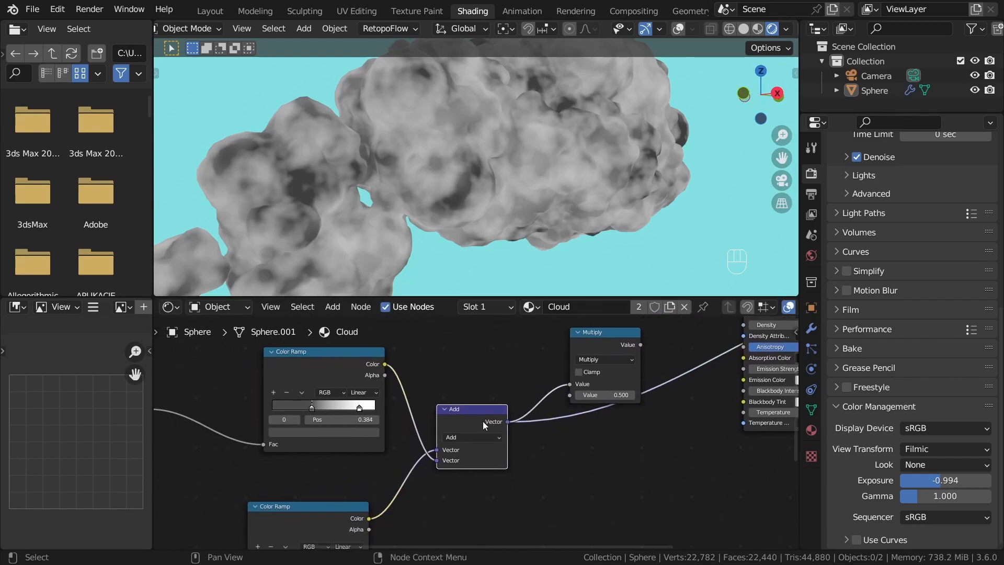
scroll(482, 420, "up", 1)
left_click_drag(481, 418, 482, 386)
key("ctrl+x")
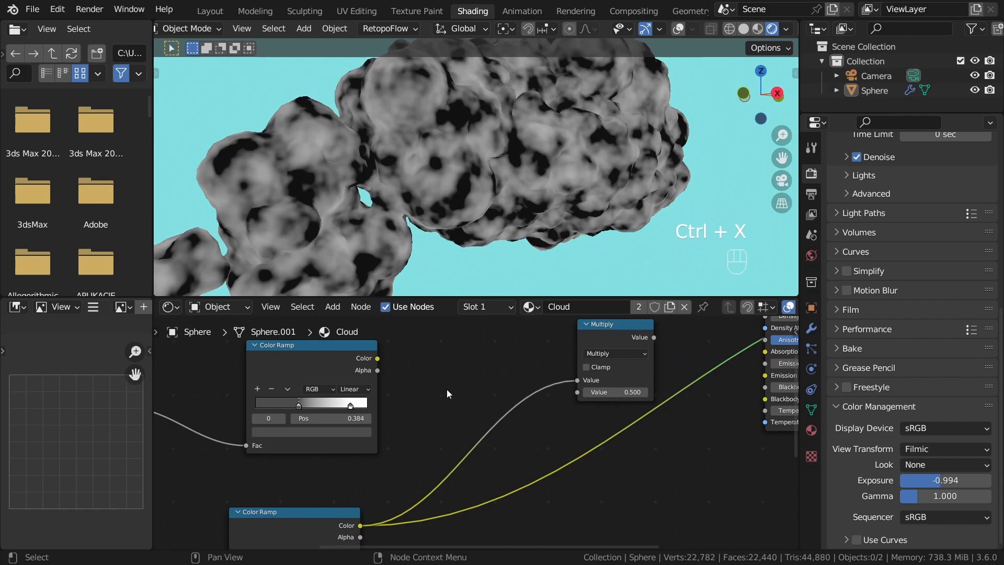
Duplicate the Math Multiply node, place the copy beside the Color Ramps and set its operation to Add.
left_click(604, 331)
key("shift+d")
left_click(426, 344)
left_click(430, 366)
left_click(416, 394)
Link both Color Ramps into the Math Add node and its Value output into the Multiply node.
left_click_drag(377, 358, 402, 396)
middle_click_drag(437, 466, 458, 428)
left_click_drag(380, 488, 420, 369)
middle_click_drag(427, 385, 374, 478)
left_click_drag(444, 407, 544, 436)
left_click_drag(435, 436, 501, 458)
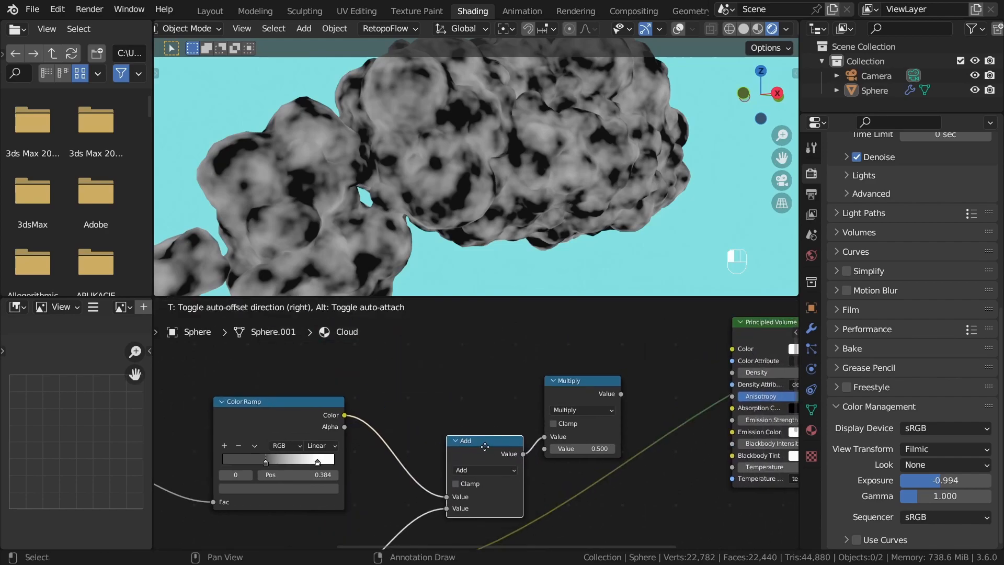
Connect the Multiply node's Value output to the Principled Volume's Density.
middle_click_drag(501, 457, 345, 503)
left_click_drag(465, 439, 520, 431)
left_click_drag(585, 417, 578, 419)
middle_click_drag(554, 447, 454, 351)
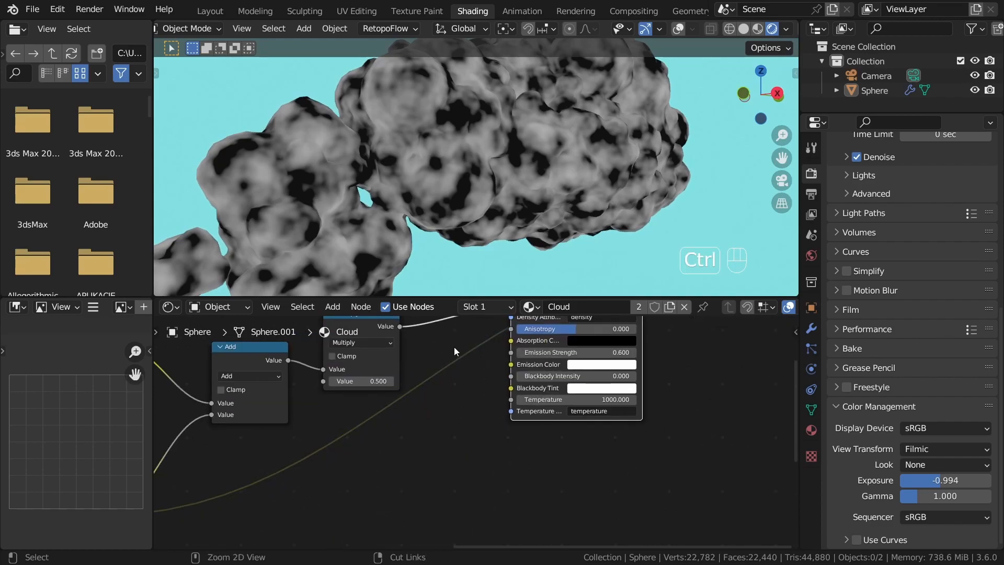
Cut the link between the lower Color Ramp and the Principled Volume's Anisotropy.
right_click_drag(448, 405, 435, 397, "ctrl")
key("ctrl+z")
mouse_move(479, 353)
middle_mouse_down("ctrl")
mouse_move(406, 456)
mouse_move(501, 388)
middle_mouse_up("ctrl")
scroll(497, 392, "up", 1)
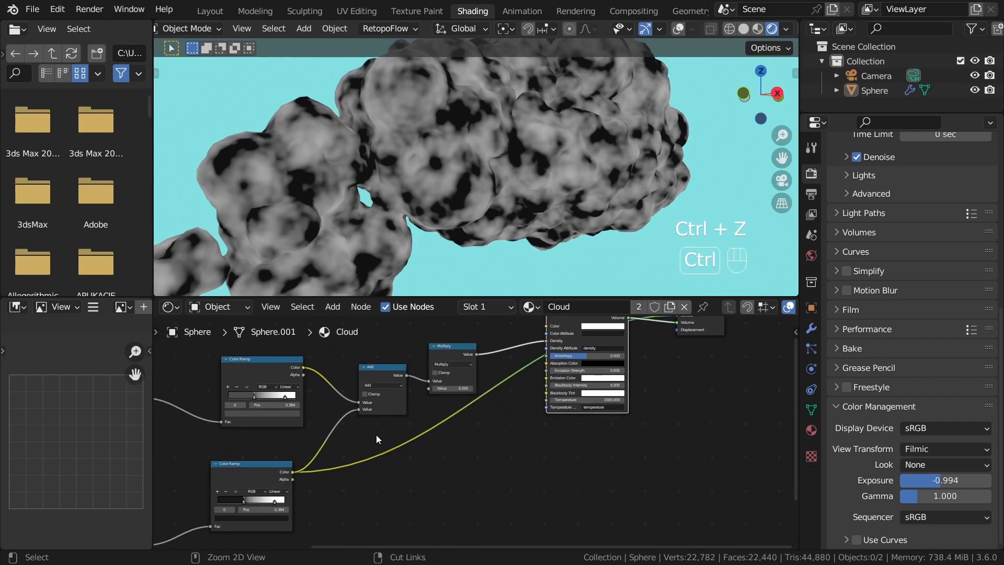
right_click_drag(370, 437, 419, 435, "ctrl")
middle_click_drag(419, 435, 329, 506)
Set the Math Multiply node's value to 8.700 to raise the cloud's density.
scroll(638, 376, "up", 4)
scroll(531, 196, "down", 5)
middle_click_drag(533, 194, 487, 212)
scroll(551, 192, "up", 2)
scroll(403, 453, "up", 4)
middle_click_drag(402, 454, 554, 428)
scroll(555, 428, "up", 2)
left_click_drag(445, 450, 504, 450)
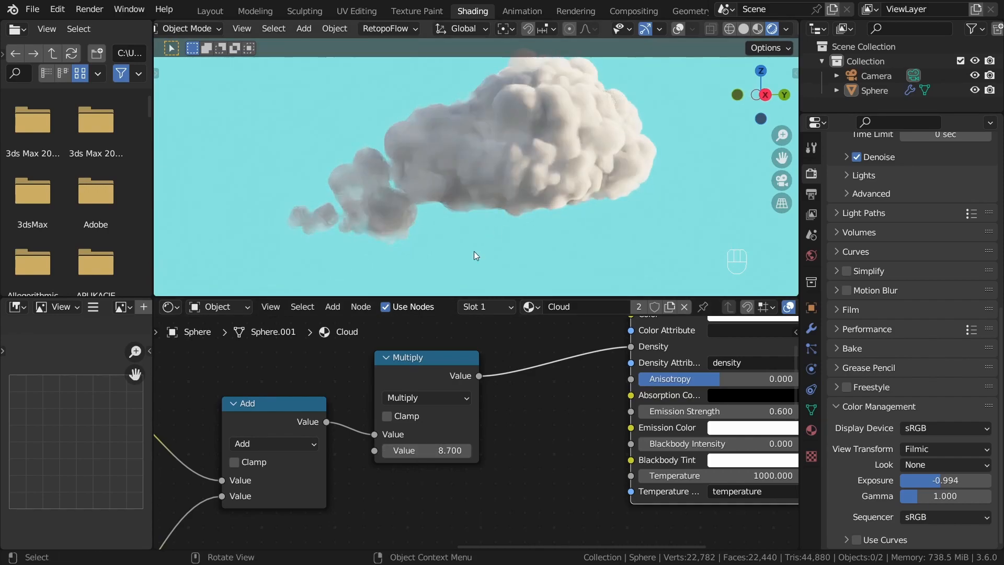
Shift the upper Color Ramp's dark stop slightly towards its white stop.
scroll(433, 223, "down", 1)
scroll(378, 462, "down", 4)
middle_click_drag(375, 464, 633, 417)
scroll(436, 417, "up", 2)
scroll(449, 429, "down", 1)
middle_click_drag(467, 436, 585, 272)
scroll(501, 432, "up", 3)
scroll(491, 356, "down", 1)
middle_click_drag(491, 335, 469, 471)
left_click(489, 424)
scroll(488, 422, "down", 5)
mouse_move(512, 395)
left_mouse_down()
mouse_move(540, 389)
mouse_move(521, 390)
left_mouse_up()
Move the lower Color Ramp's dark stop to position 0.521 and set its colour Value to 0.033.
middle_click_drag(536, 438, 524, 350)
scroll(495, 501, "up", 1)
middle_click_drag(494, 501, 476, 466)
left_click_drag(476, 466, 498, 466)
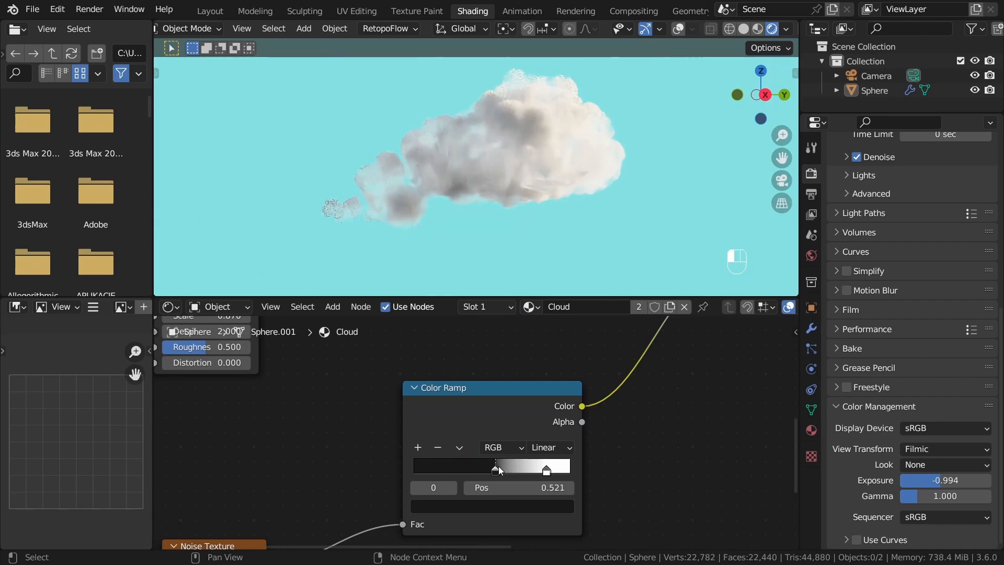
left_click(494, 507)
scroll(493, 506, "up", 1)
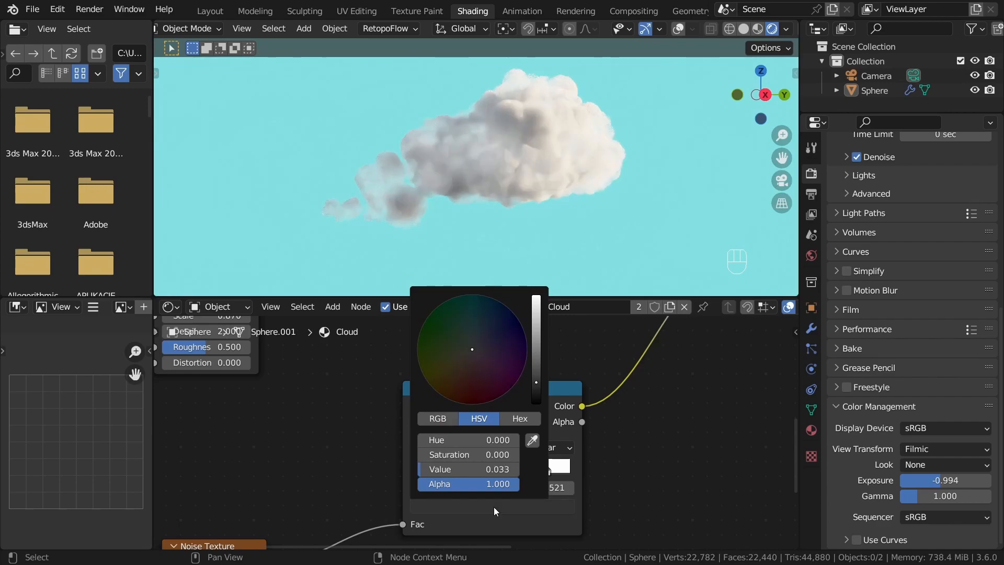
middle_click_drag(559, 152, 548, 250)
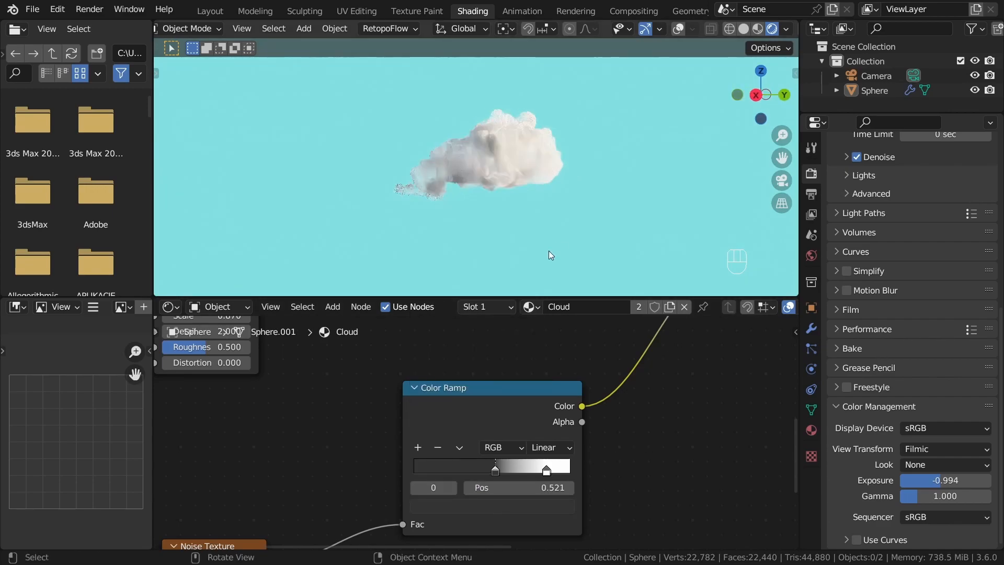
Examine the cloud in Rendered shading in the Layout workspace with the viewport overlays hidden.
left_click(468, 179)
left_click(209, 11)
left_click(586, 343)
key("z")
left_click(588, 180)
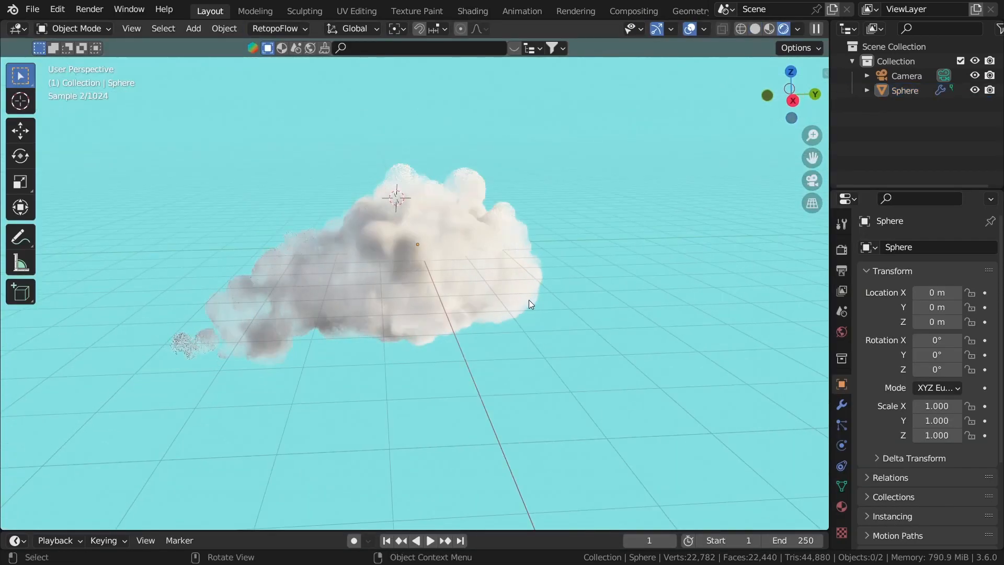
left_click(690, 29)
middle_click_drag(529, 314, 413, 298)
Select the cloud in Solid shading and show its modifier settings in a widened Properties editor.
left_click(450, 268)
key("z")
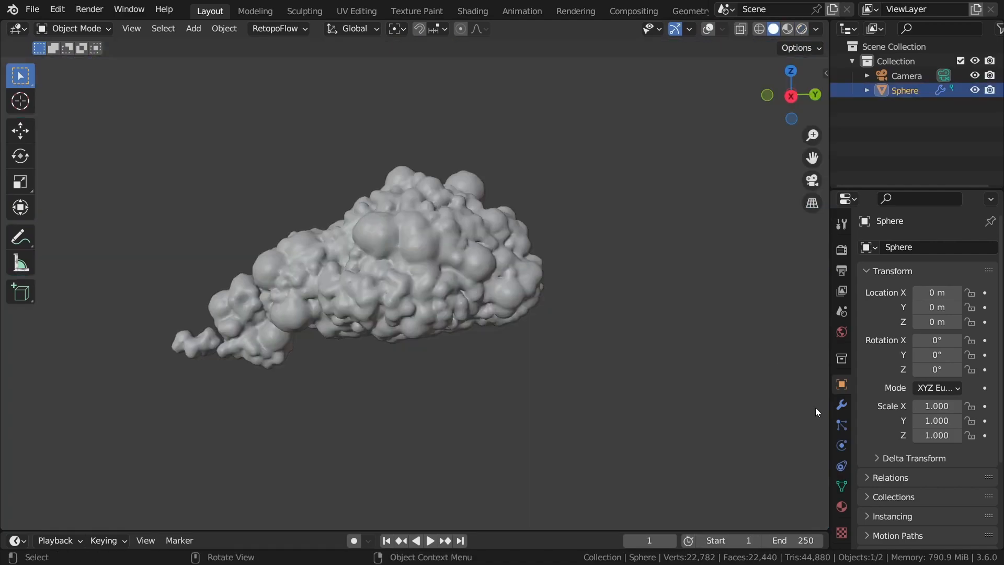
left_click(842, 404)
left_click_drag(830, 366, 681, 345)
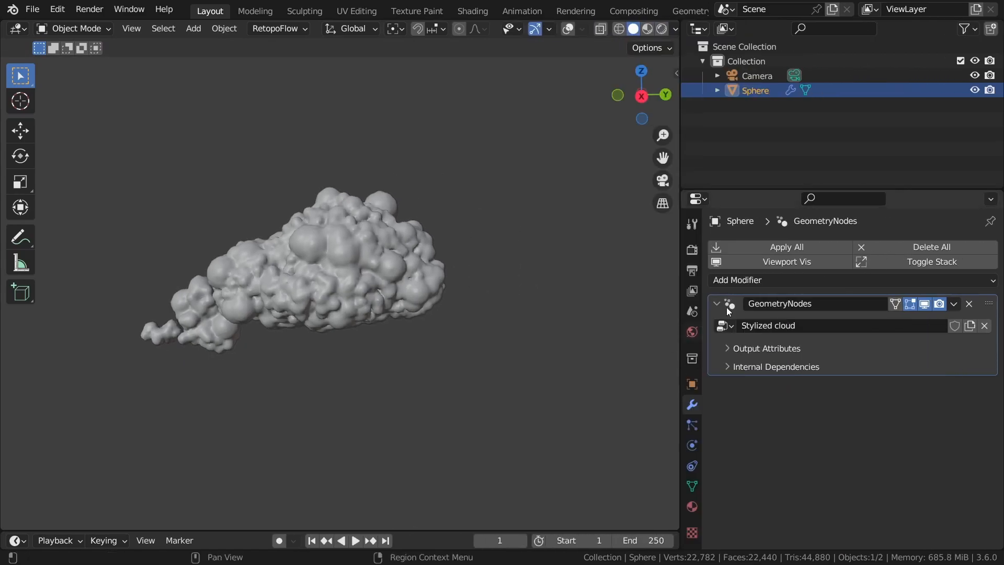
Enter Edit Mode on the cloud with overlays shown and disable the GeometryNodes modifier's viewport display.
key("ctrl+Tab")
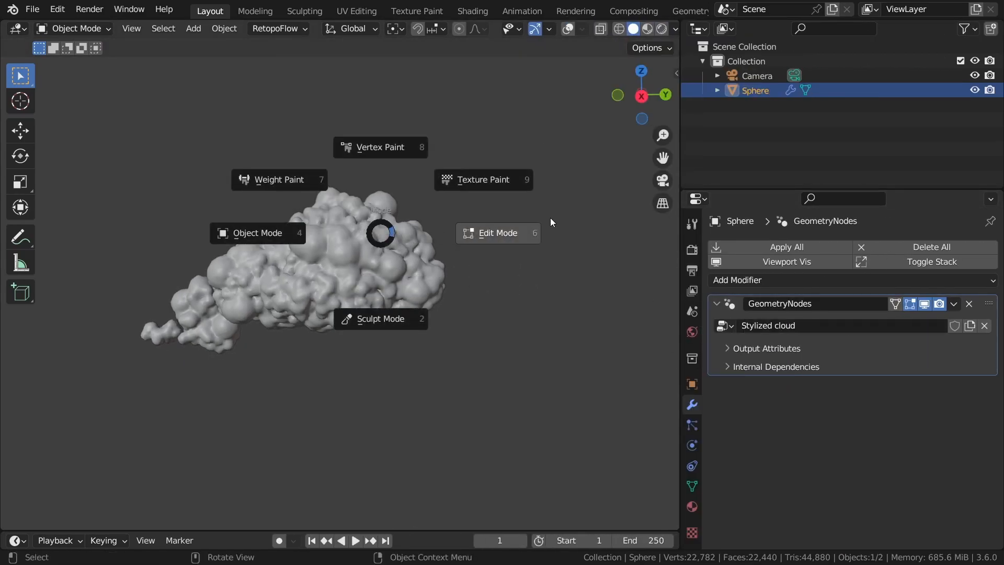
left_click(552, 222)
scroll(583, 32, "down", 9)
left_click(559, 29)
left_click(403, 261)
middle_click_drag(443, 271, 508, 327)
left_click(924, 305)
Duplicate the whole base mesh twice, placing one copy beside the original and one above it.
key("a")
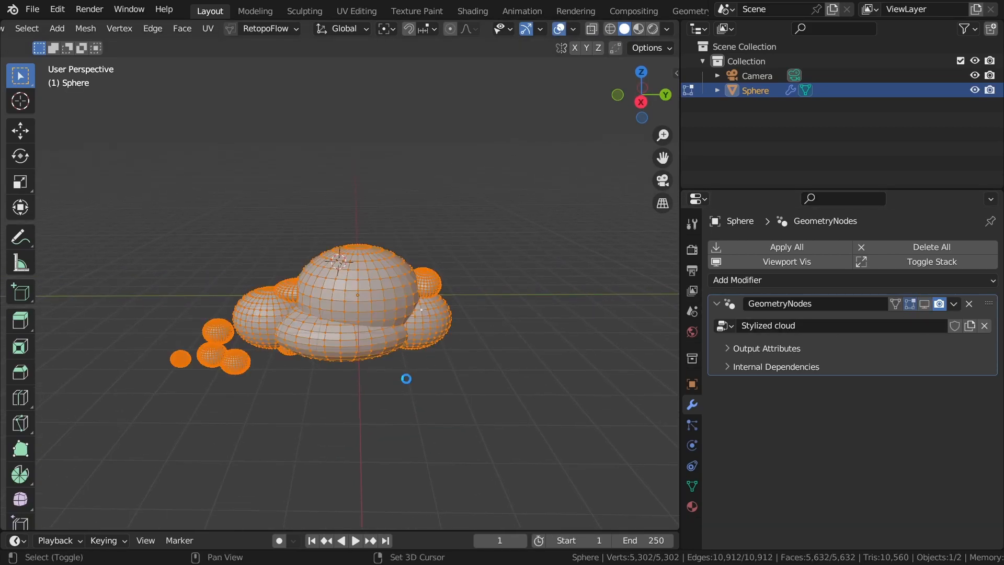
key("shift+d")
left_click(601, 314)
key("shift+d")
left_click(405, 320)
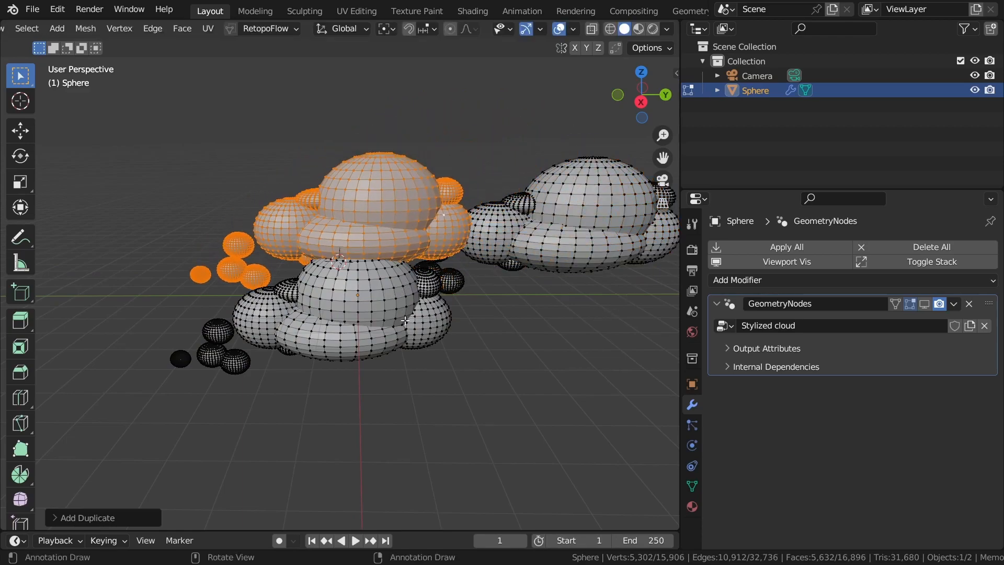
Duplicate the sphere cluster again, rotate the copy upright and move it on top of the stacked clusters.
key("shift+d")
left_click(504, 260)
middle_click_drag(497, 300, 517, 256)
key("r")
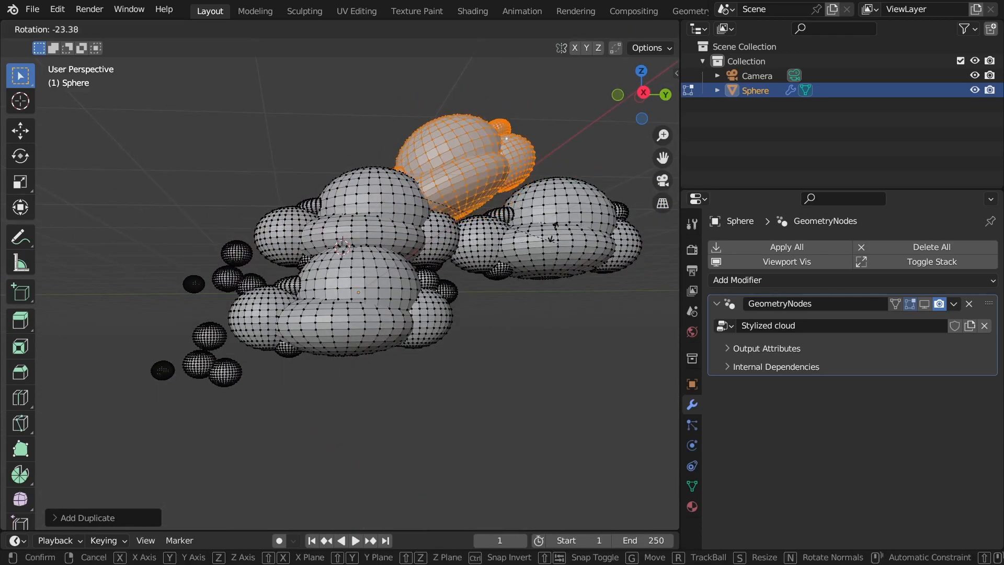
left_click(437, 145)
key("g")
left_click(403, 93)
middle_click_drag(449, 267, 440, 296)
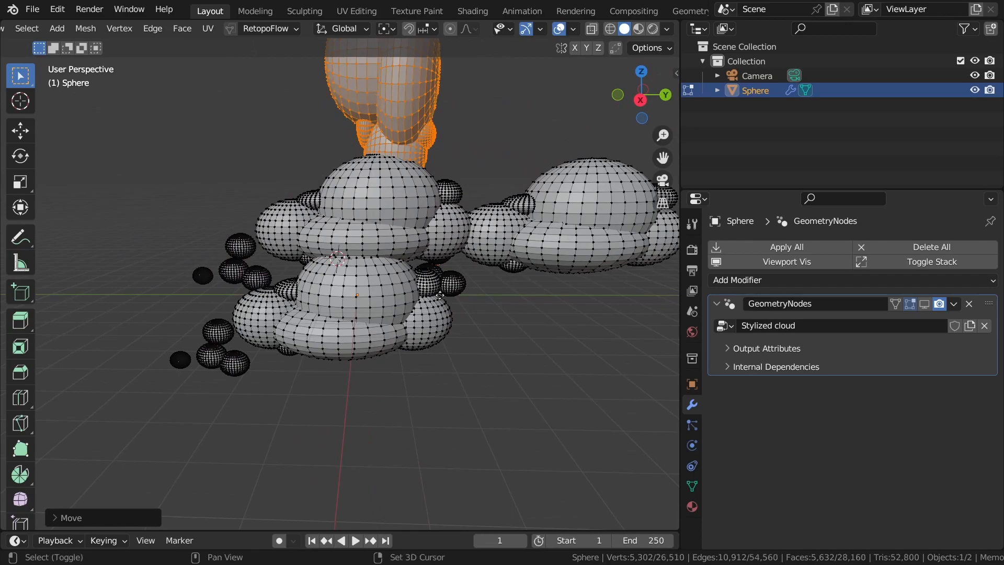
Add another duplicate of the cluster in front of the side copy and rotate it to a tilt.
key("shift+d")
left_click(538, 327)
key("r")
left_click(590, 288)
Return to Object Mode and re-enable the GeometryNodes modifier's viewport display.
key("Tab")
middle_click_drag(520, 151, 455, 172, "shift")
left_click(455, 173)
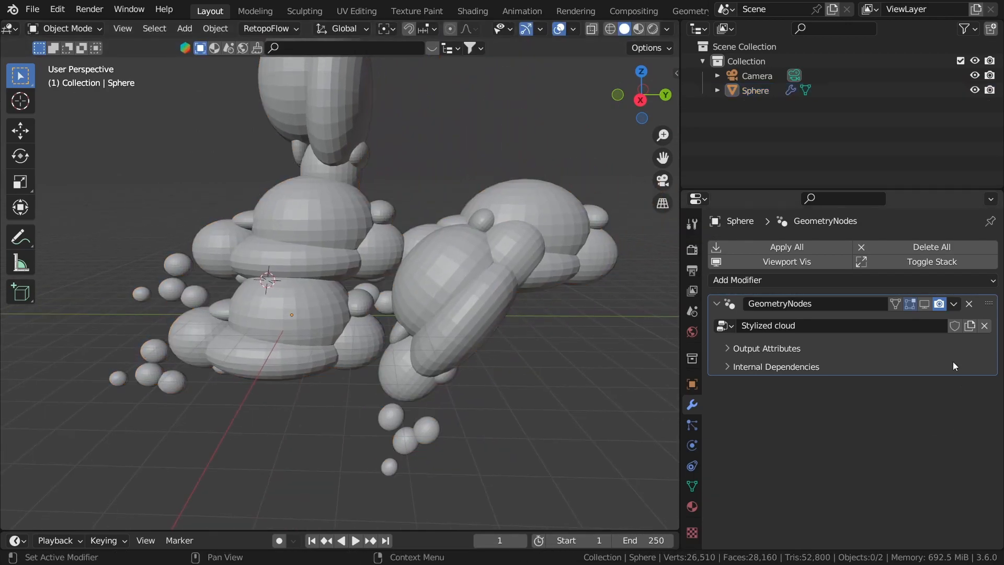
left_click(924, 304)
scroll(475, 313, "down", 3)
scroll(552, 386, "up", 3)
Compare the enlarged cloud in Rendered and Solid shading and inspect its surface up close.
key("z")
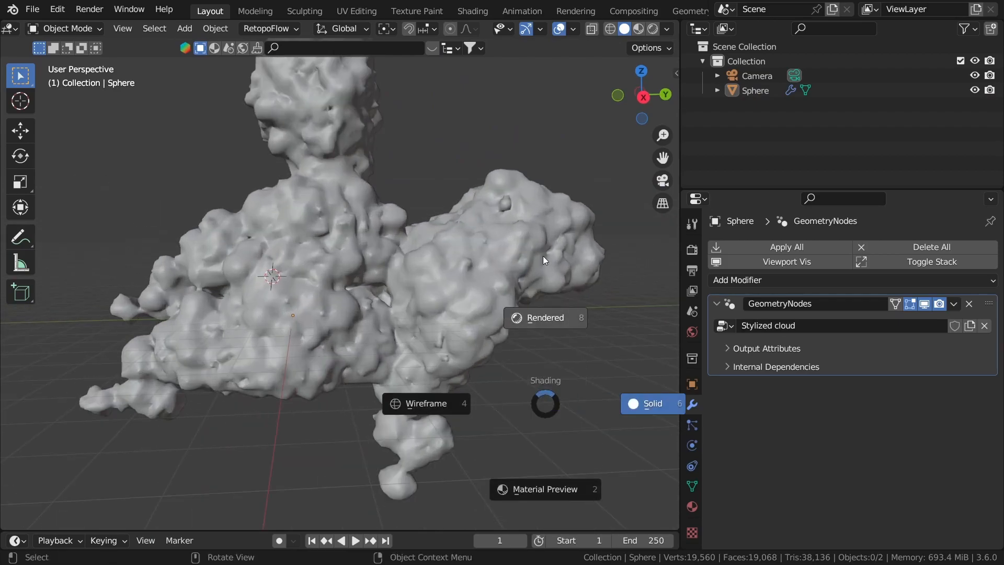
left_click(543, 256)
scroll(519, 338, "down", 2)
scroll(305, 295, "up", 2)
key("z")
left_click(542, 277)
middle_click_drag(528, 285, 548, 301)
scroll(502, 283, "up", 4)
middle_click_drag(401, 246, 418, 250)
scroll(512, 279, "down", 4)
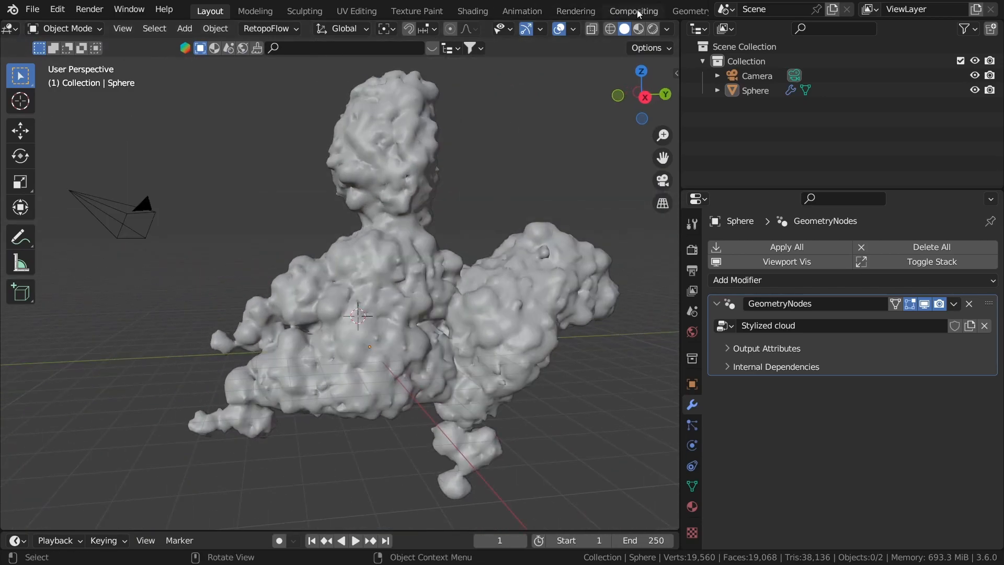
Examine the Points to Volume node's voxel settings in the Stylized cloud node tree.
left_click(689, 11)
scroll(444, 461, "up", 5)
middle_click_drag(444, 461, 544, 369)
scroll(584, 415, "down", 2)
scroll(584, 414, "down", 2)
middle_click_drag(584, 415, 344, 444)
scroll(455, 429, "up", 5)
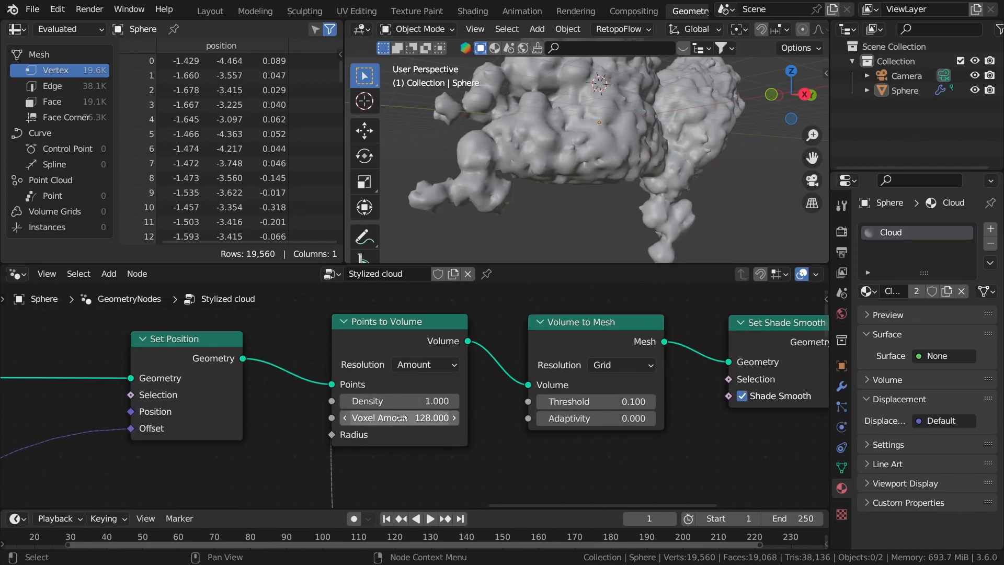
scroll(404, 419, "down", 2)
Display the enlarged cloud in Rendered shading in the Layout workspace, hide the overlays and inspect it from another side.
left_click(216, 12)
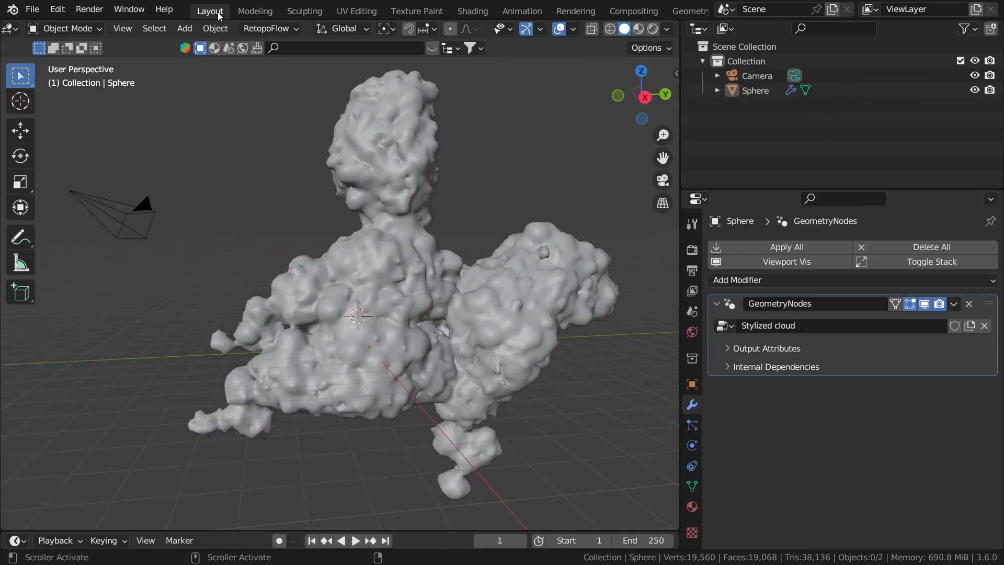
left_click(474, 328)
key("z")
left_click(500, 199)
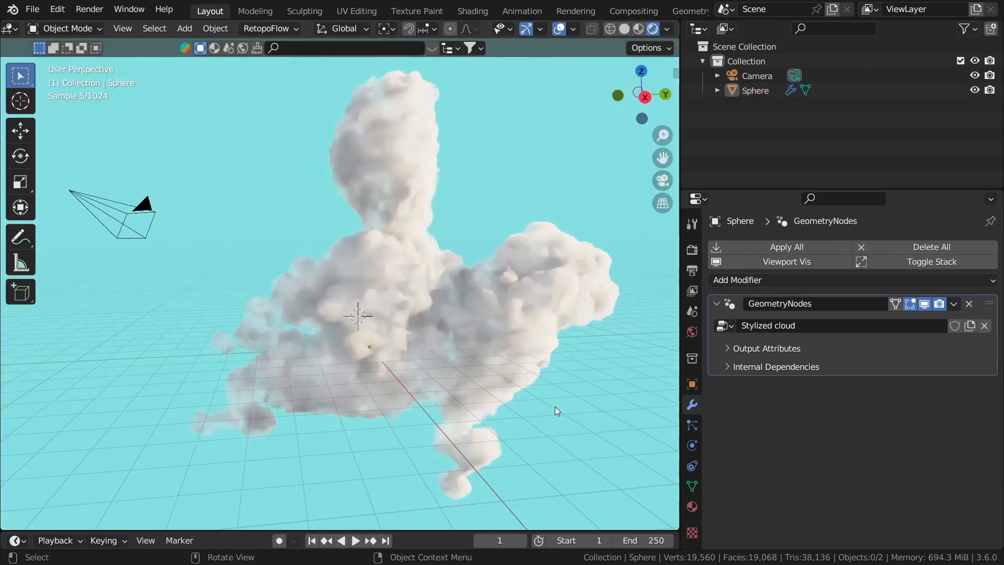
left_click(560, 30)
middle_click_drag(532, 291, 74, 278, "shift")
scroll(478, 251, "down", 3)
middle_click_drag(324, 258, 338, 275)
scroll(334, 275, "up", 2)
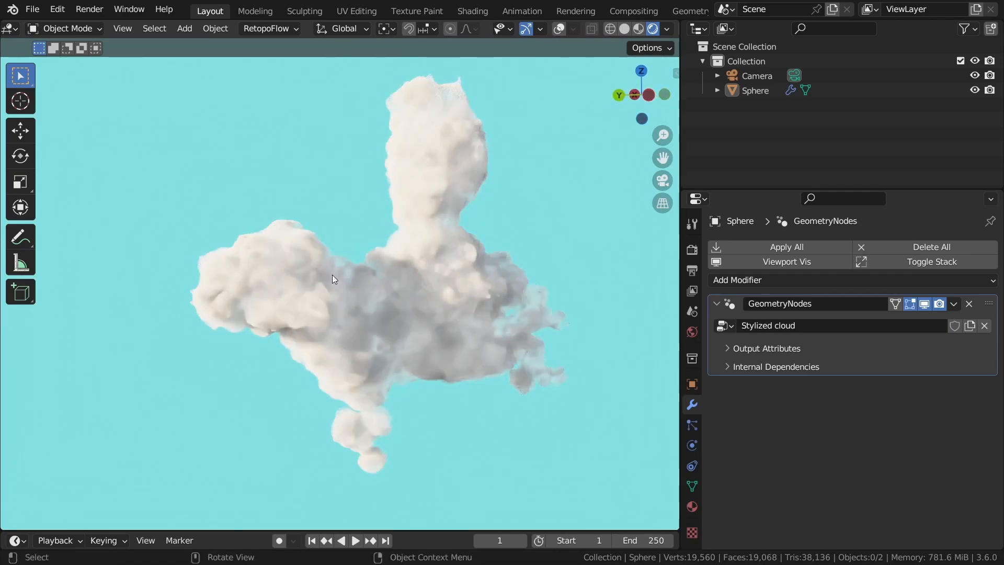